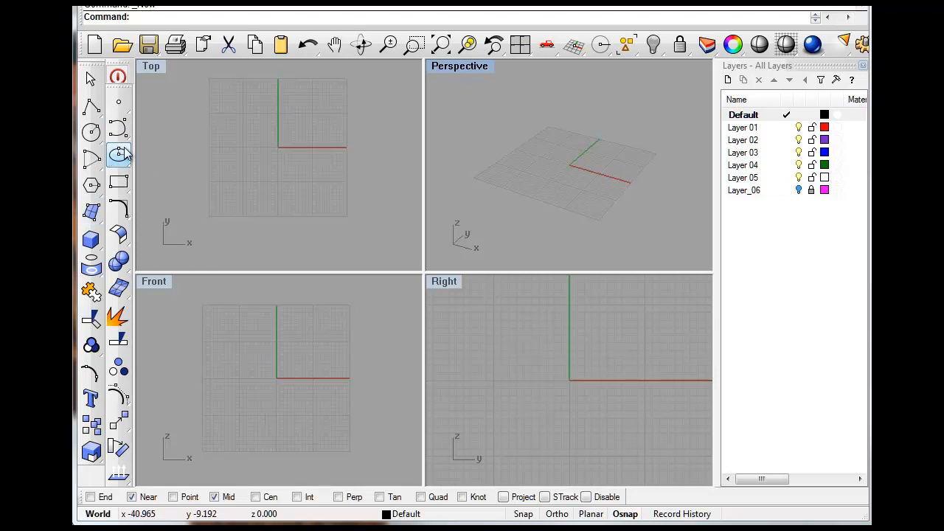
# Maximize the Top view without the layer list and draw a wavy degree-3 control-point curve from about x -45 to x 37.
pyautogui.click(863, 66)
pyautogui.doubleClick(161, 67)
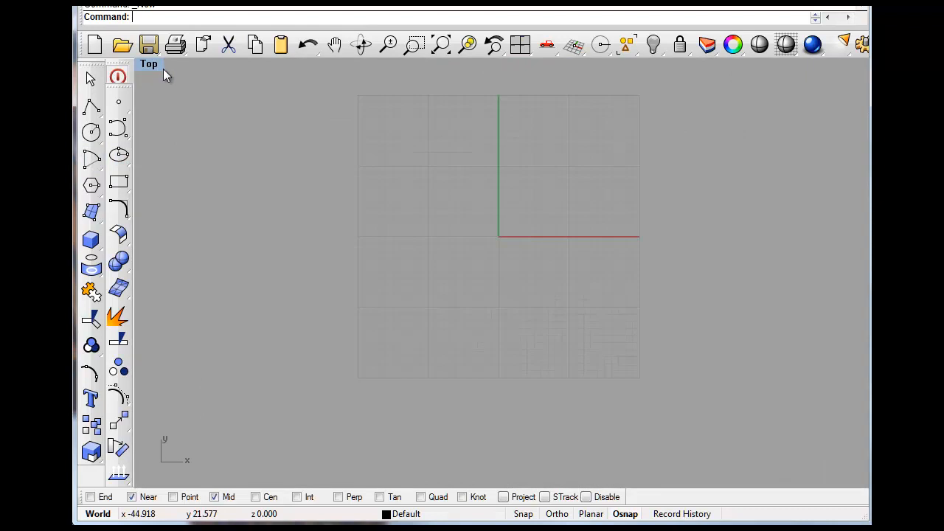
pyautogui.click(121, 129)
pyautogui.click(150, 149)
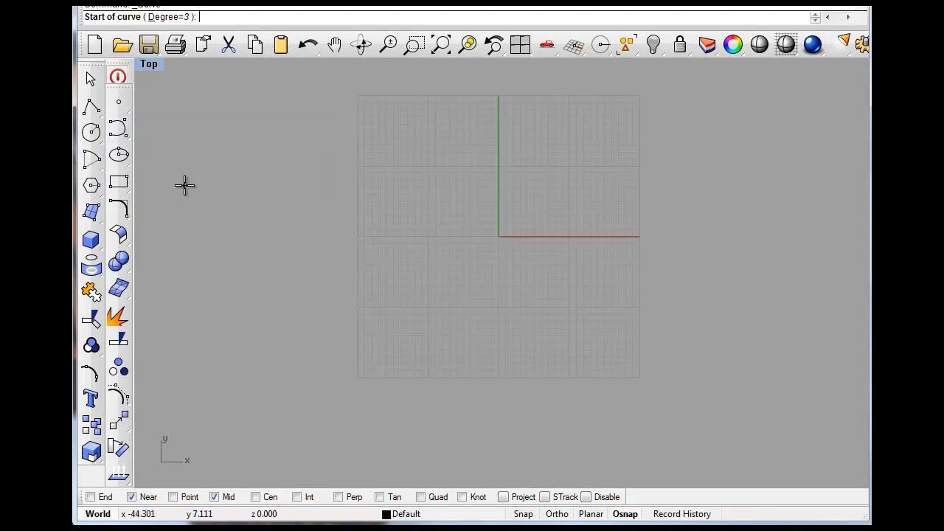
pyautogui.click(181, 160)
pyautogui.click(230, 112)
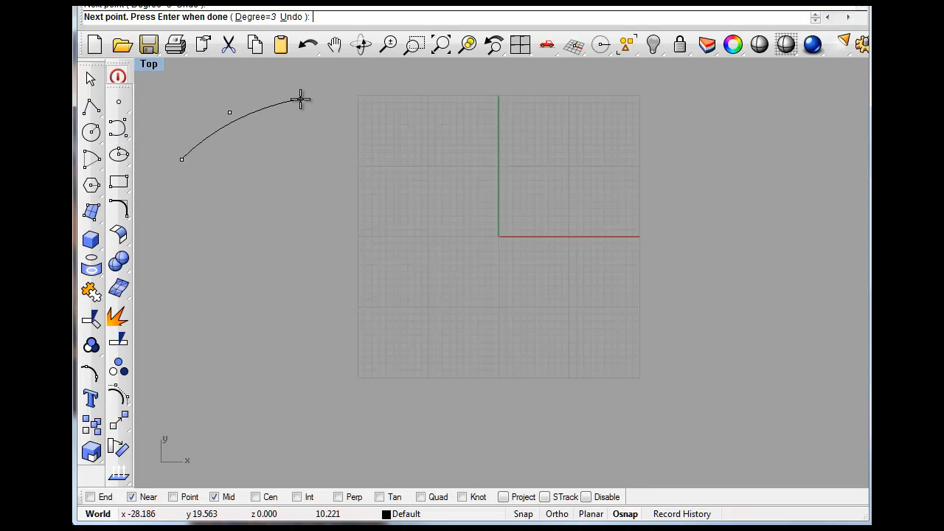
pyautogui.click(301, 99)
pyautogui.click(358, 154)
pyautogui.click(379, 309)
pyautogui.click(510, 335)
pyautogui.click(586, 256)
pyautogui.click(621, 161)
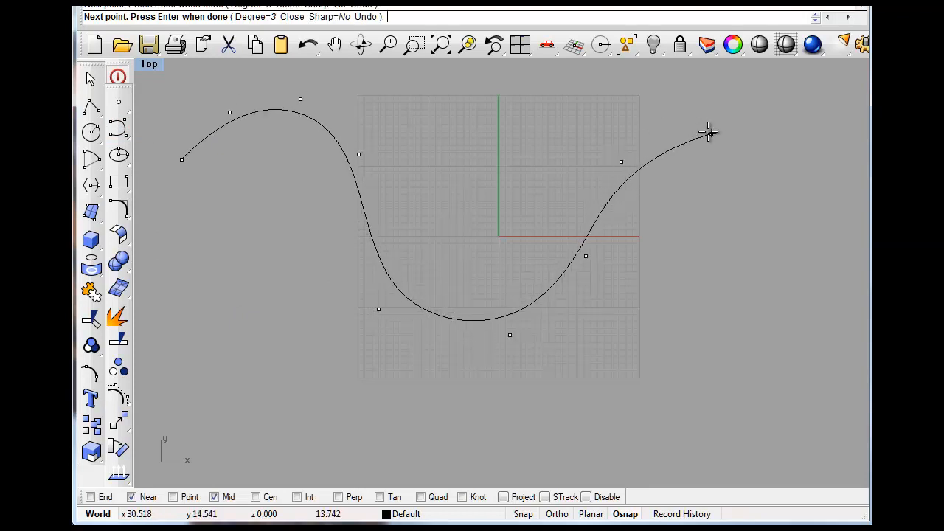
pyautogui.click(730, 138)
pyautogui.click(760, 141)
pyautogui.press('Return')
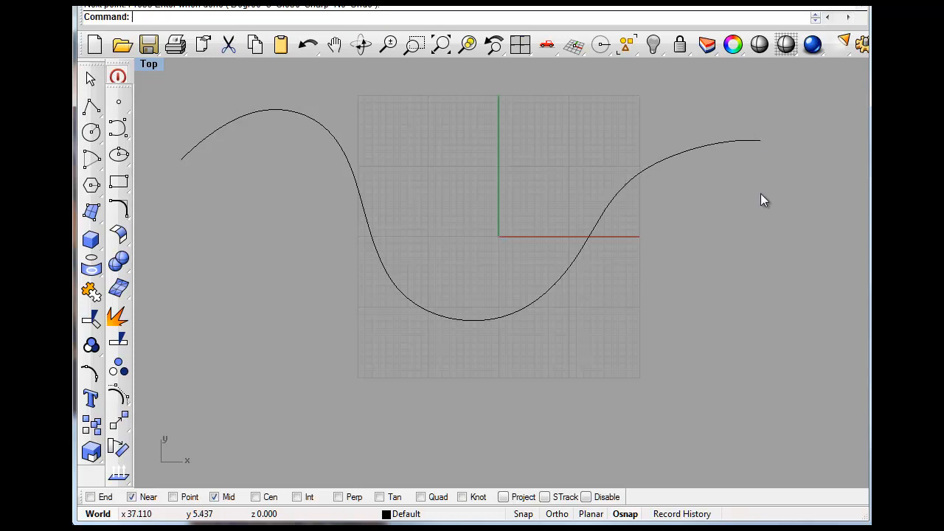
# Offset the curve to both sides through a point about 3.6 units away, leaving only the End object snap enabled.
pyautogui.click(568, 272)
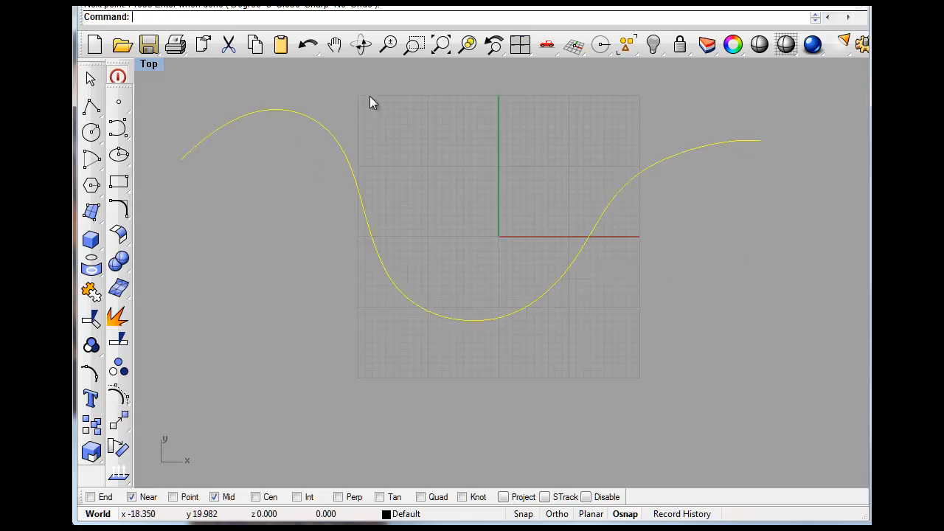
pyautogui.write('Offset')
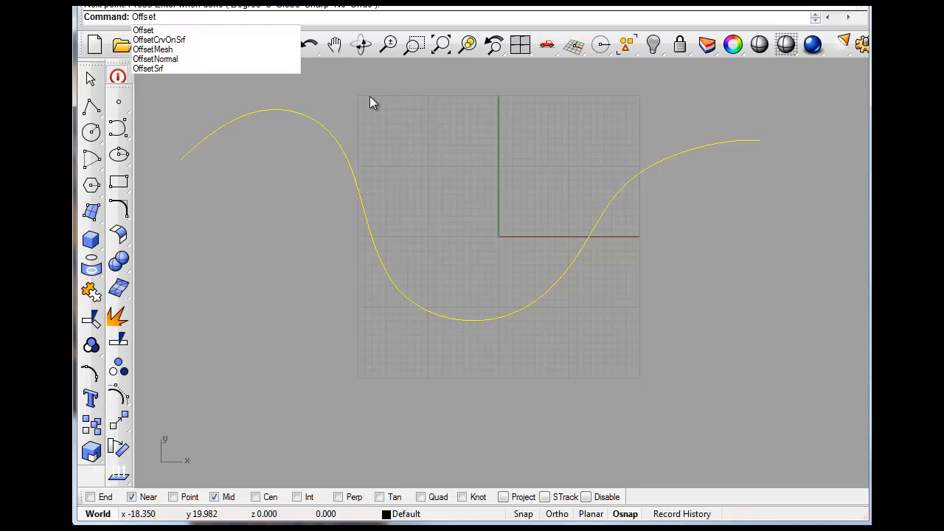
pyautogui.press('Return')
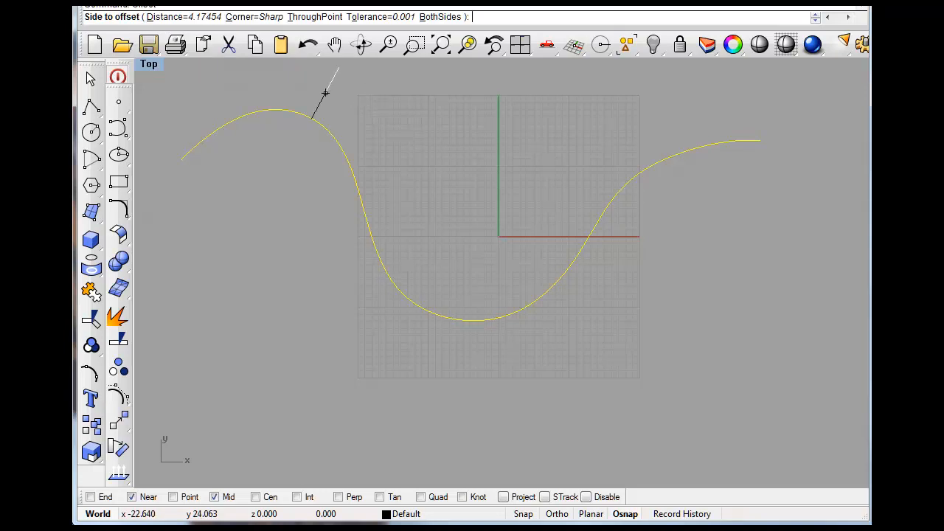
pyautogui.click(295, 16)
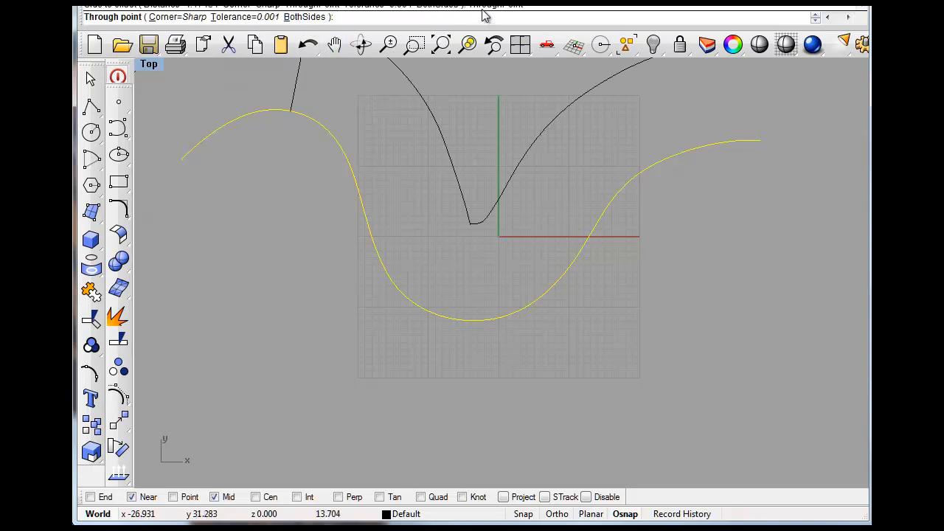
pyautogui.click(304, 16)
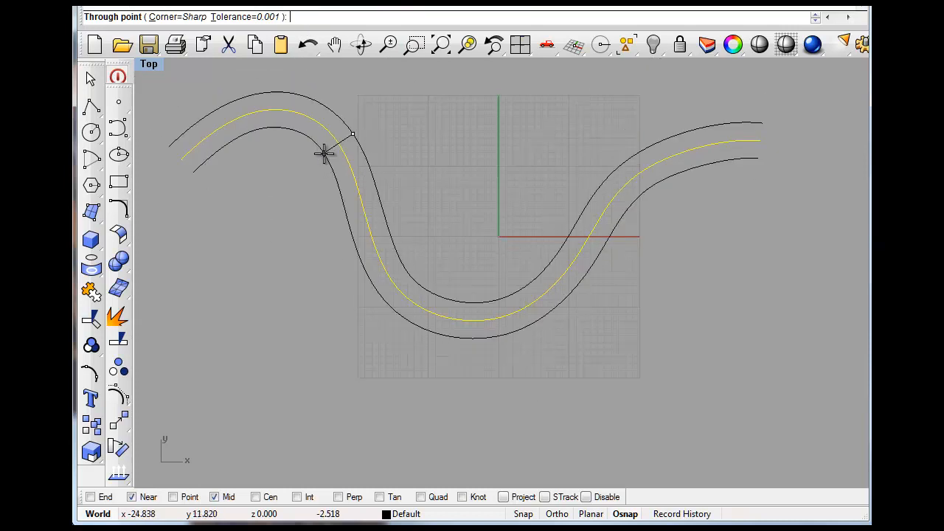
pyautogui.click(132, 497)
pyautogui.click(215, 497)
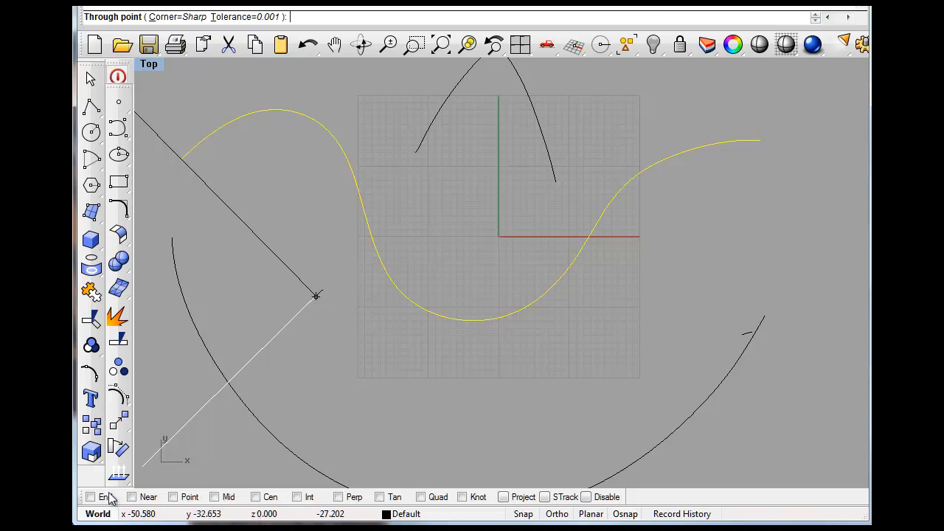
pyautogui.click(90, 497)
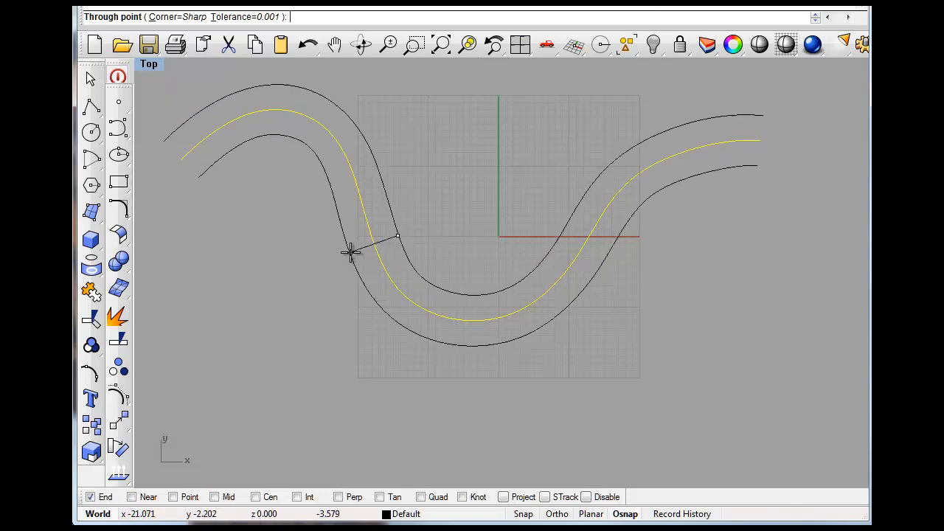
pyautogui.click(349, 253)
pyautogui.scroll(-3, 317, 351)
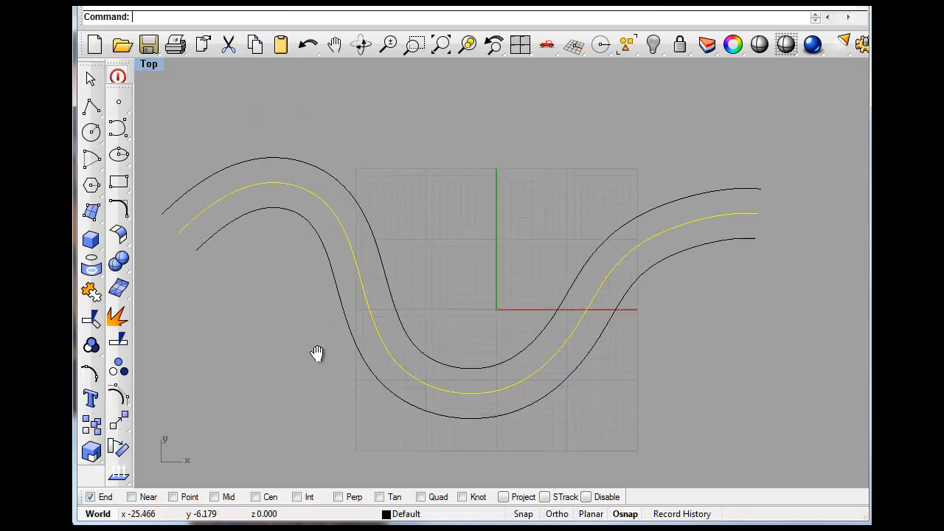
pyautogui.moveTo(268, 371); pyautogui.dragTo(284, 332, button='right')
pyautogui.click(289, 297)
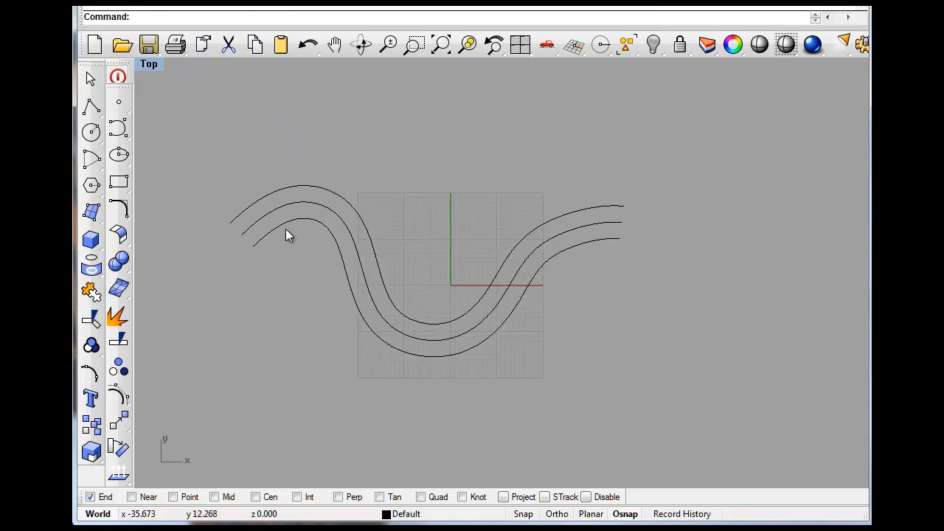
# Show the control points of all three curves to compare their point density, and hide them again.
pyautogui.moveTo(306, 266); pyautogui.dragTo(305, 263)
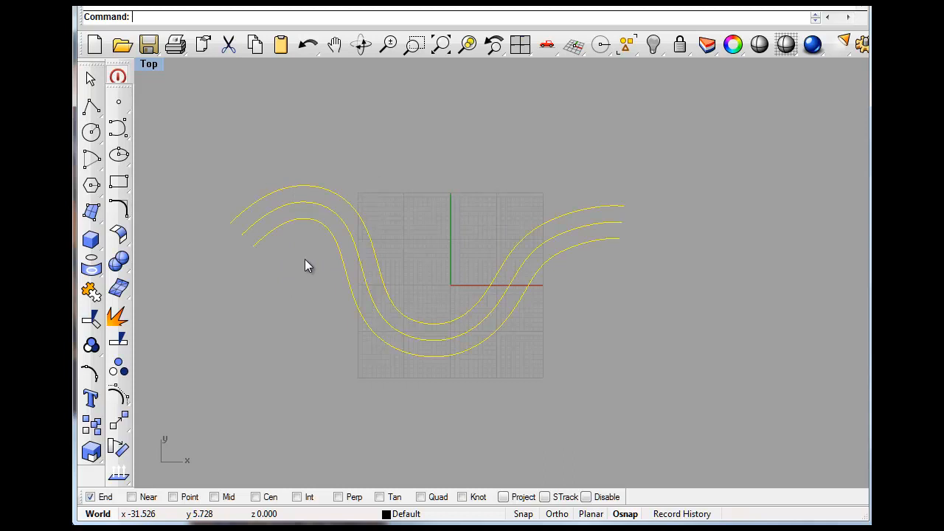
pyautogui.press('F10')
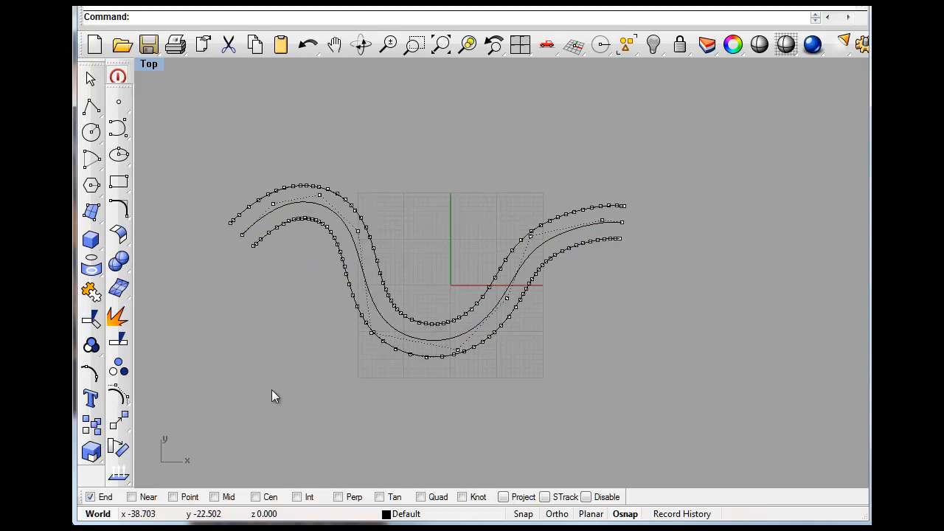
pyautogui.press('F11')
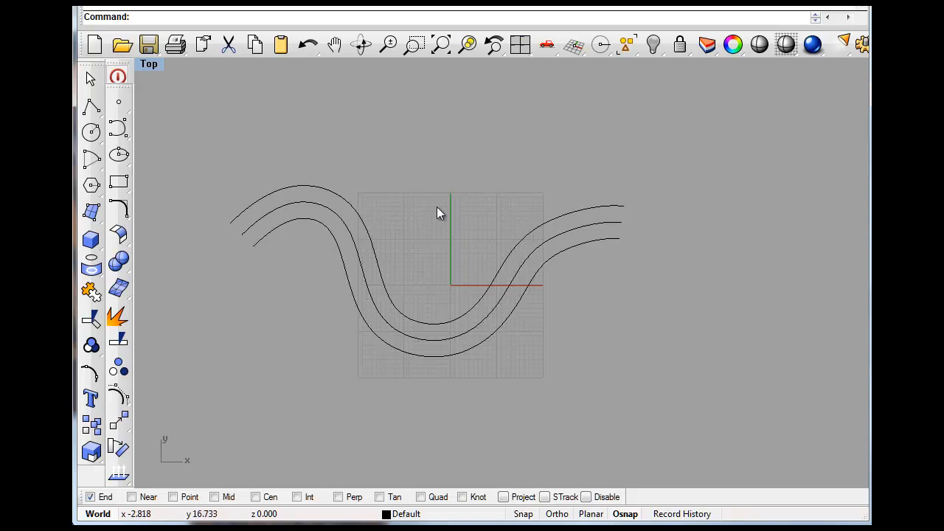
# Rebuild all three curves with 12 points and degree 3, deleting the input curves.
pyautogui.write('Rebul')
pyautogui.write('Re')
pyautogui.write('b')
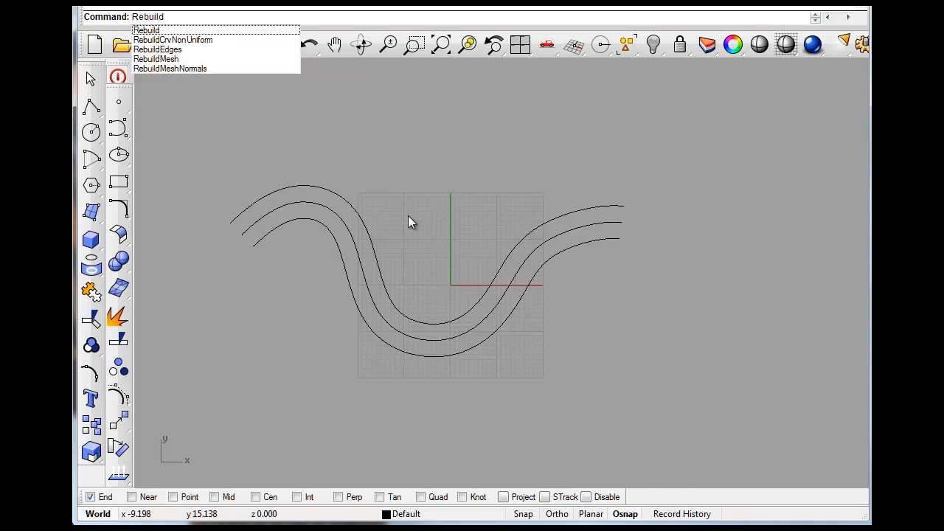
pyautogui.press('Return')
pyautogui.moveTo(390, 208); pyautogui.dragTo(310, 288)
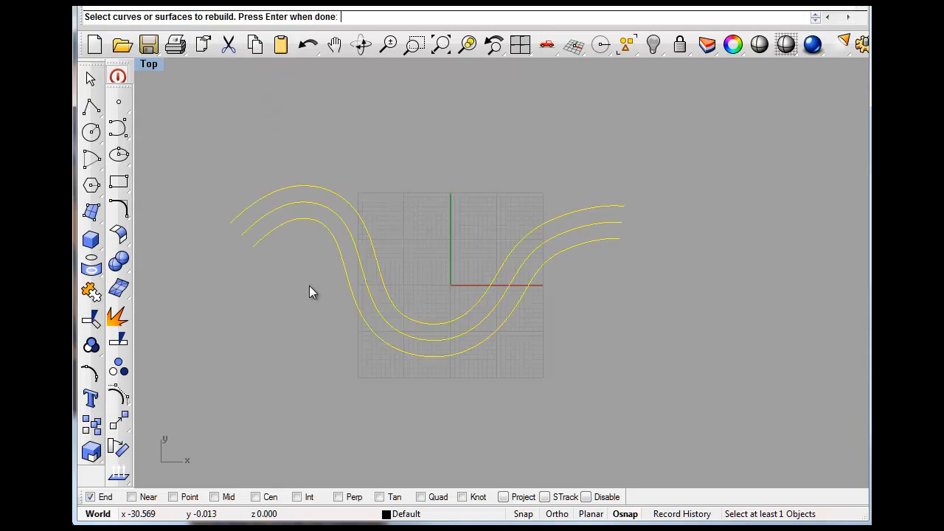
pyautogui.press('Return')
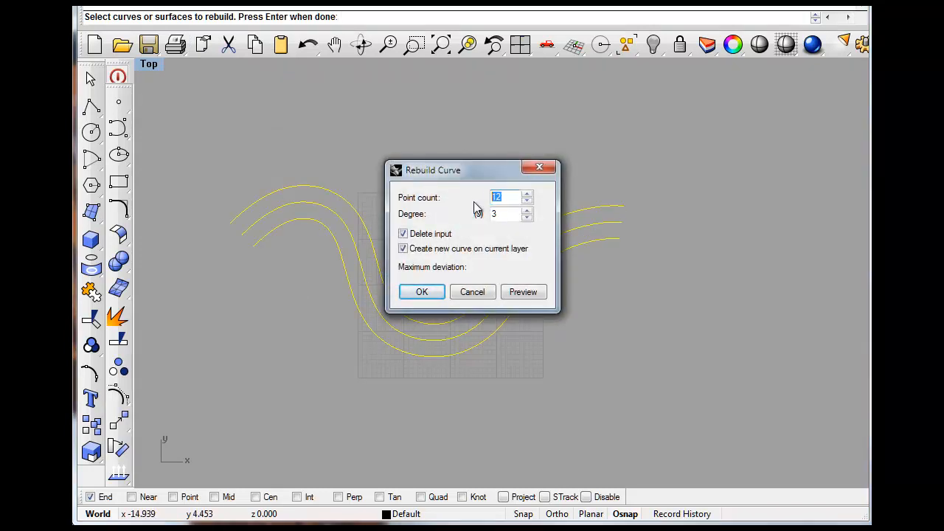
pyautogui.click(426, 293)
# Inspect the control points of the three rebuilt curves, and hide them again.
pyautogui.moveTo(421, 205); pyautogui.dragTo(307, 285)
pyautogui.press('F10')
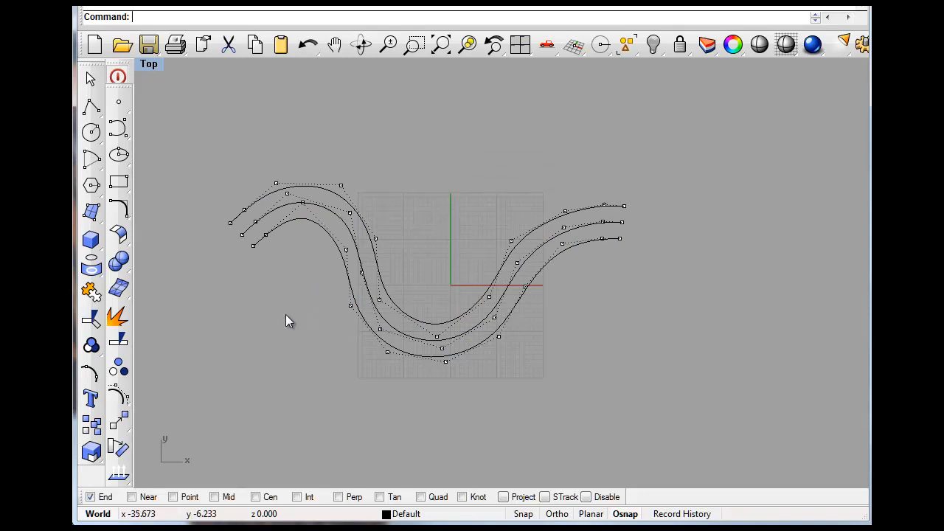
pyautogui.press('F11')
# Move the lower offset curve to Layer 01 and hide the layer list.
pyautogui.click(396, 351)
pyautogui.rightClick(395, 518)
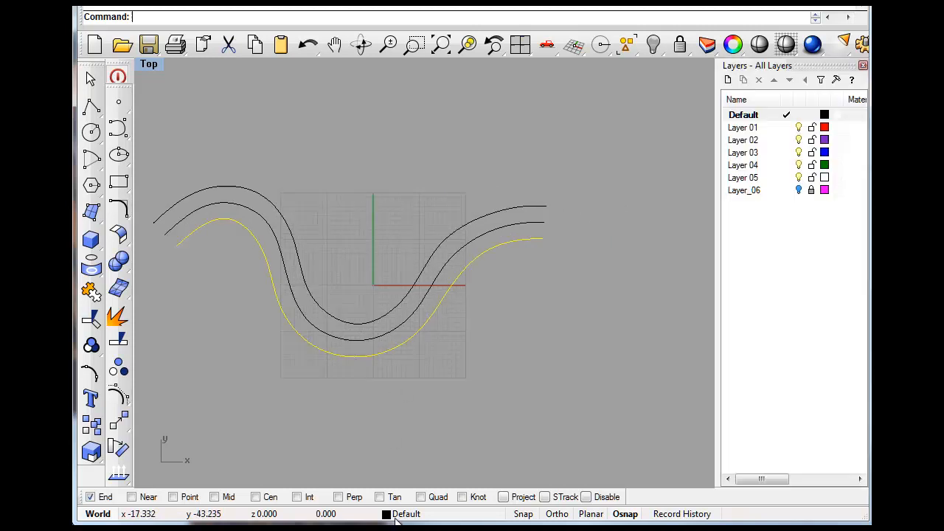
pyautogui.click(396, 518)
pyautogui.click(425, 429)
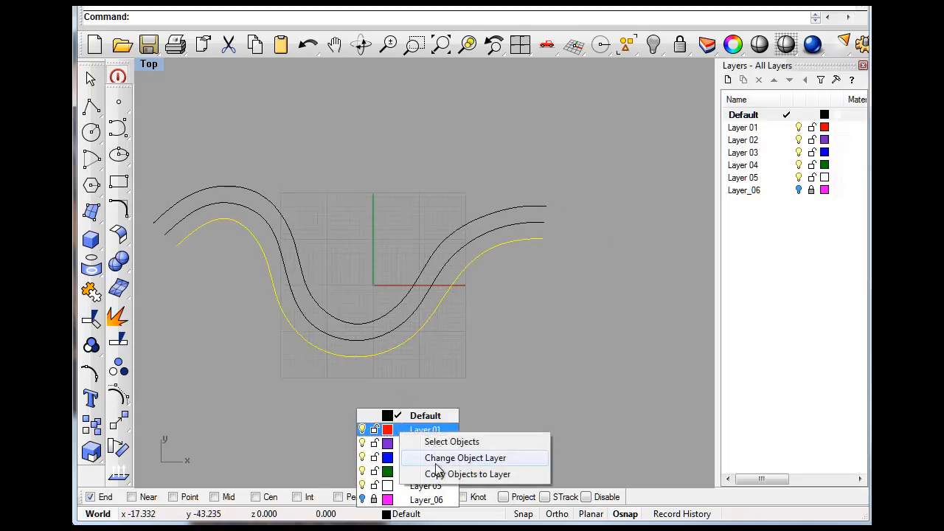
pyautogui.click(450, 457)
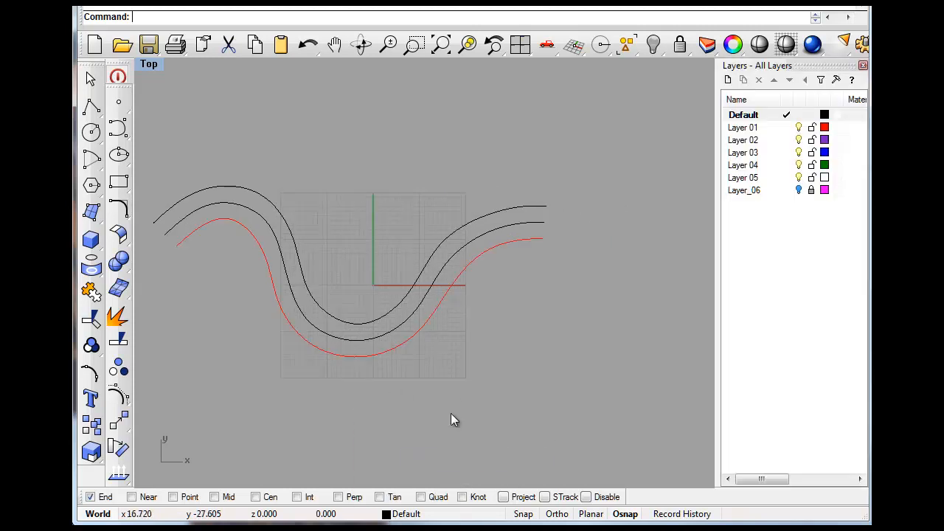
pyautogui.click(861, 66)
# Move the middle curve to Layer 03.
pyautogui.click(524, 266)
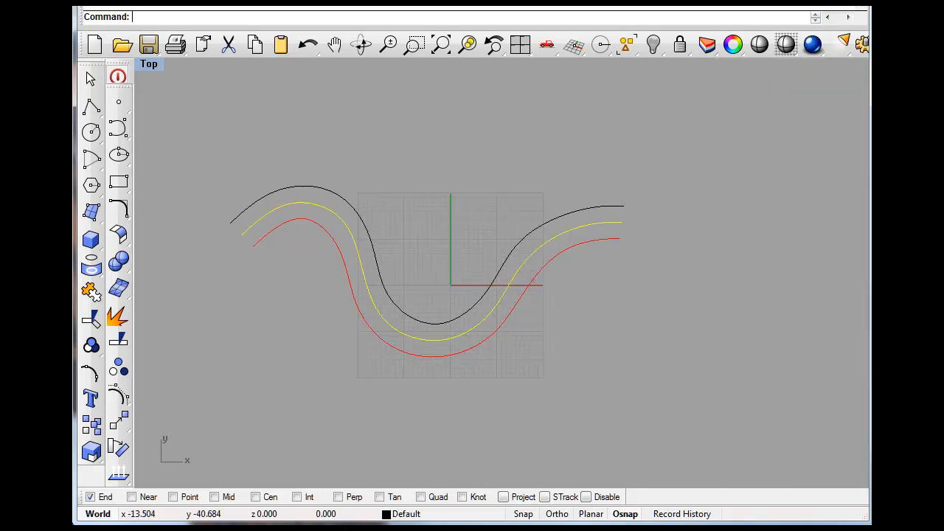
pyautogui.click(385, 516)
pyautogui.click(405, 458)
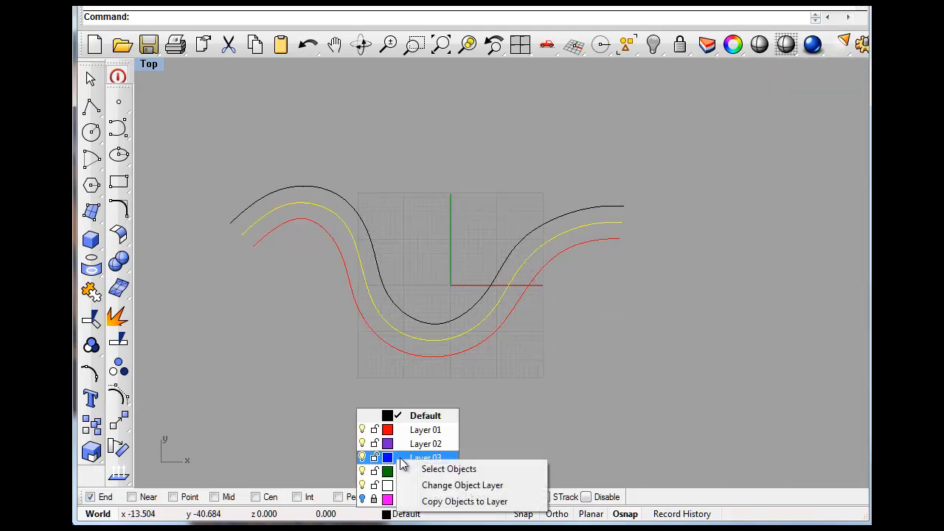
pyautogui.click(453, 484)
# Move the upper offset curve to Layer 02 and hide the layer list.
pyautogui.click(474, 314)
pyautogui.rightClick(405, 514)
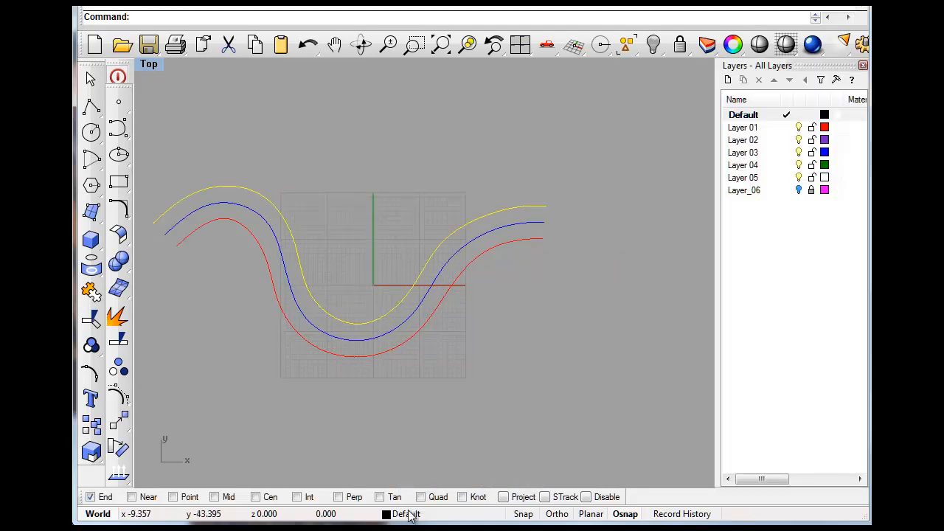
pyautogui.click(405, 515)
pyautogui.click(407, 443)
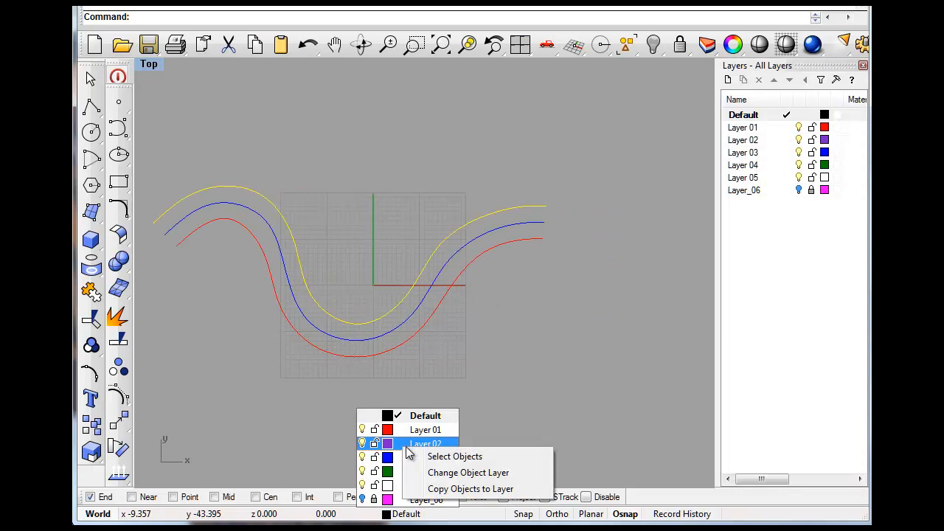
pyautogui.click(443, 472)
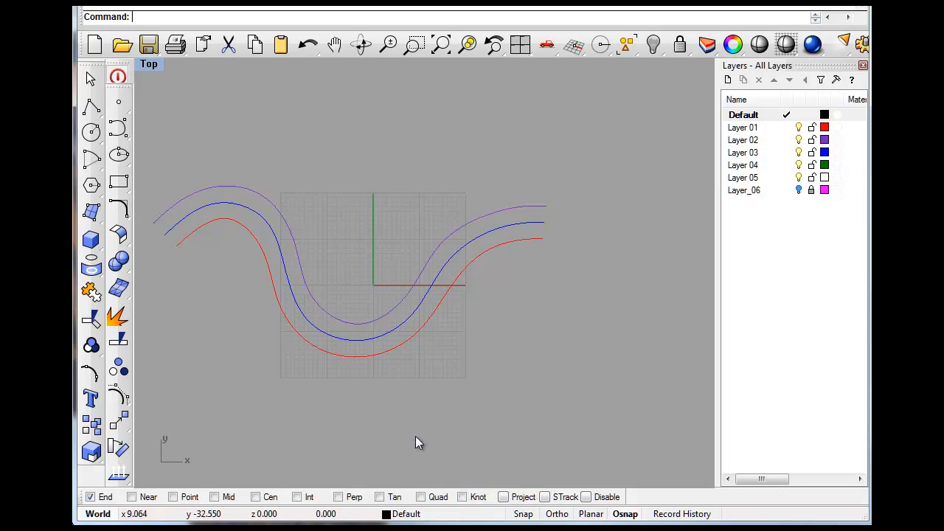
pyautogui.click(862, 66)
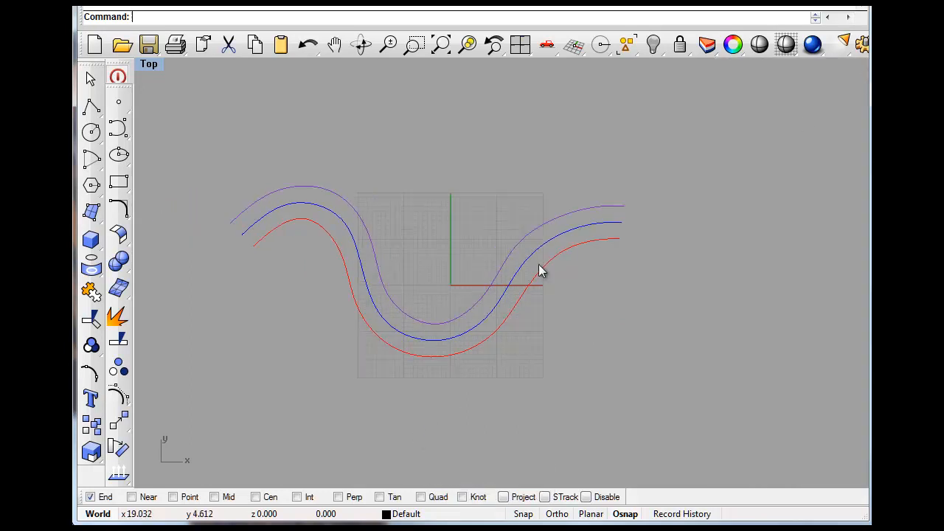
# Turn on the control points of all three curves and snap the purple curve's left end onto the blue curve's left end.
pyautogui.moveTo(257, 361); pyautogui.dragTo(273, 357)
pyautogui.press('F10')
pyautogui.moveTo(351, 214); pyautogui.dragTo(411, 216, button='right')
pyautogui.scroll(5, 312, 236)
pyautogui.moveTo(268, 214); pyautogui.dragTo(289, 237)
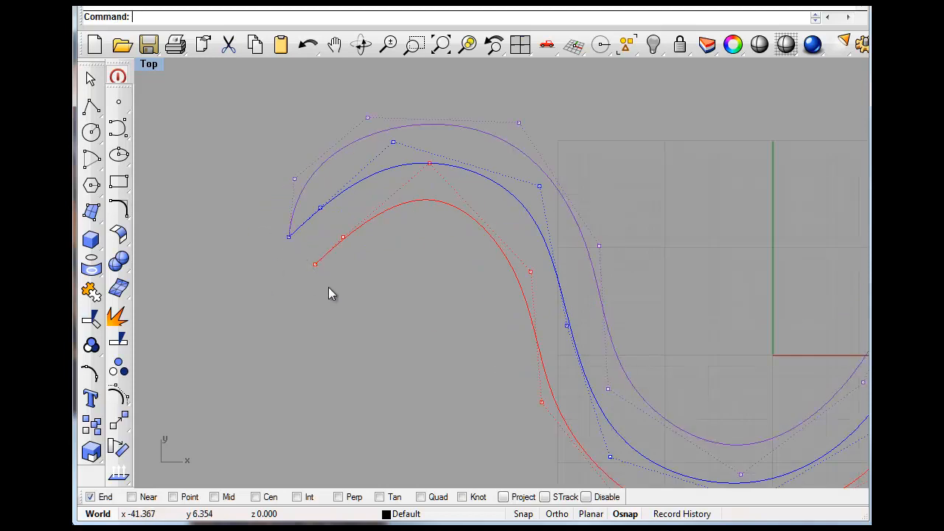
# Snap the red curve's left end to the blue curve's end and pull nearby red and purple control points outward to widen the shape.
pyautogui.moveTo(314, 267); pyautogui.dragTo(415, 322)
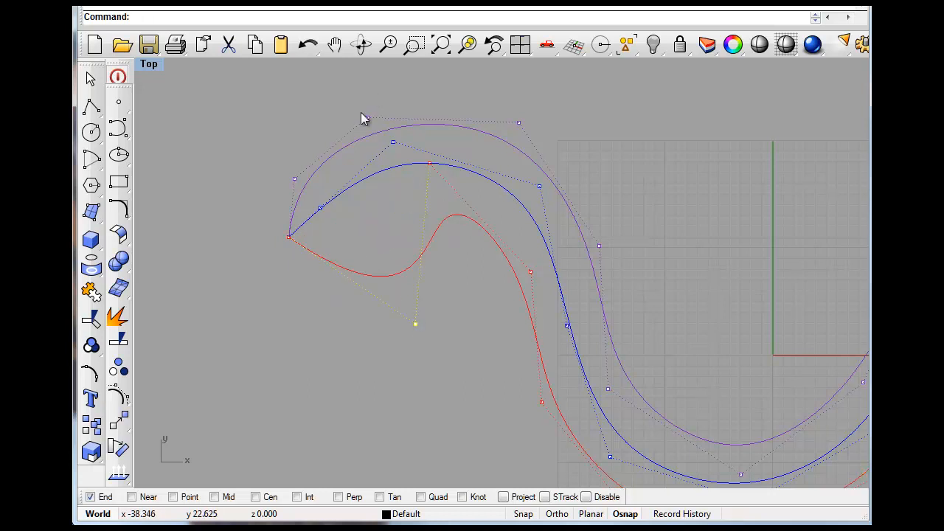
pyautogui.moveTo(366, 118); pyautogui.dragTo(298, 67)
pyautogui.moveTo(294, 178); pyautogui.dragTo(270, 174)
# Snap the right ends of the purple and red curves onto the blue curve's right end.
pyautogui.scroll(-5, 387, 317)
pyautogui.moveTo(433, 356); pyautogui.dragTo(321, 260, button='right')
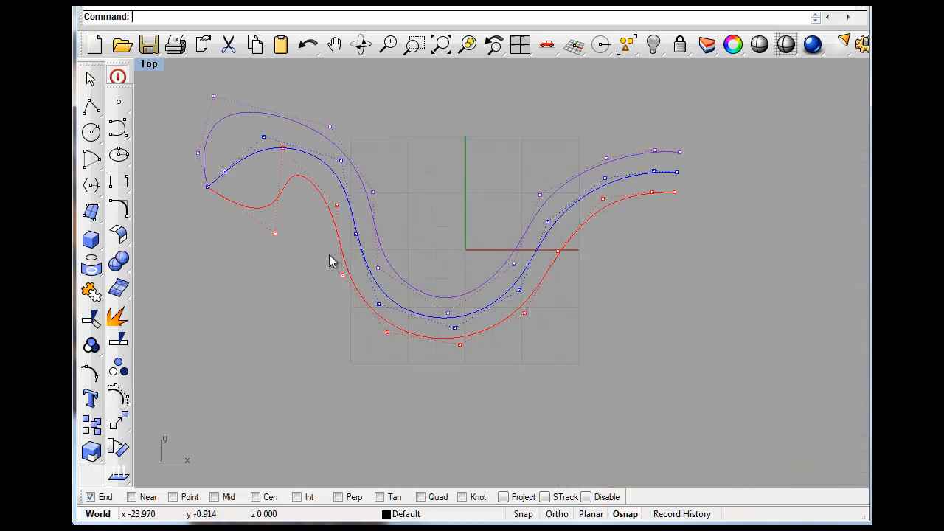
pyautogui.moveTo(680, 152); pyautogui.dragTo(648, 159)
pyautogui.click(653, 122)
pyautogui.moveTo(518, 176); pyautogui.dragTo(554, 158, button='right')
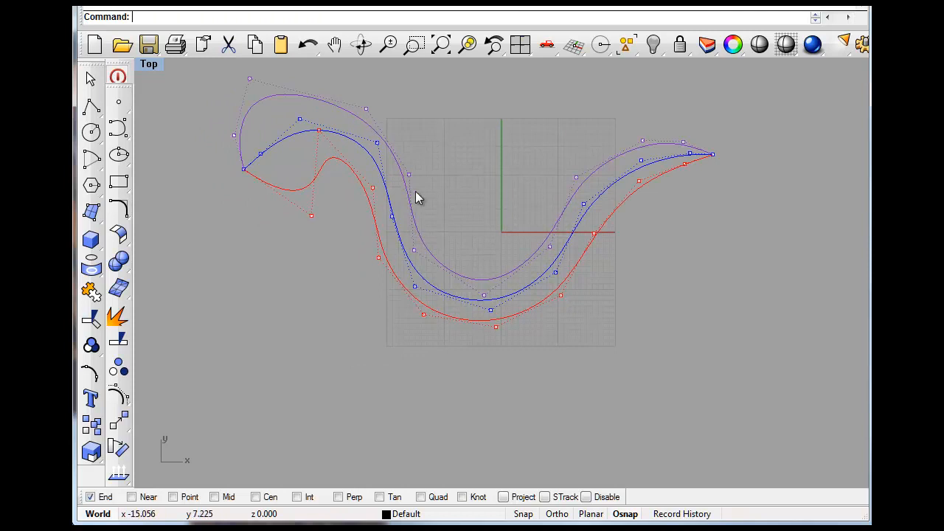
# Pull the purple control point on the inner left bend slightly away from the blue curve, and return to the four-view layout.
pyautogui.moveTo(409, 177); pyautogui.dragTo(420, 171)
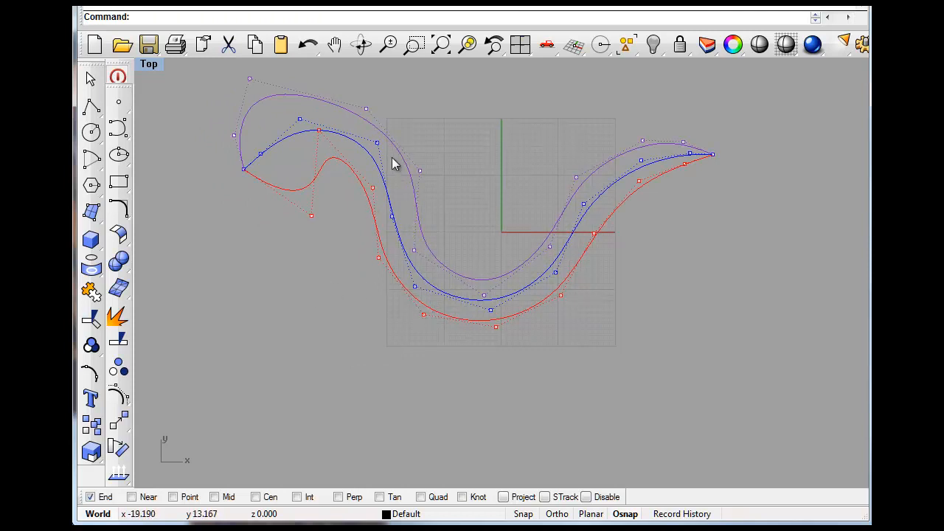
pyautogui.moveTo(281, 250); pyautogui.dragTo(288, 269, button='right')
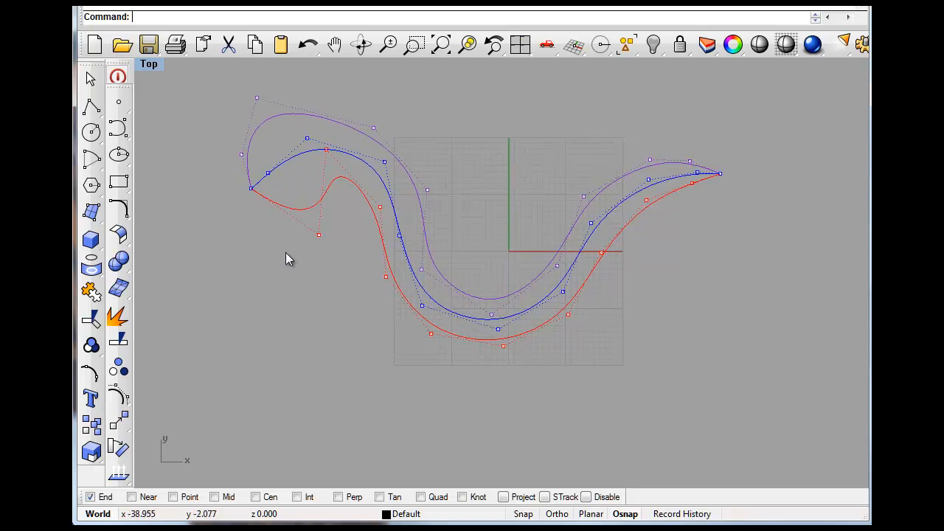
pyautogui.doubleClick(150, 66)
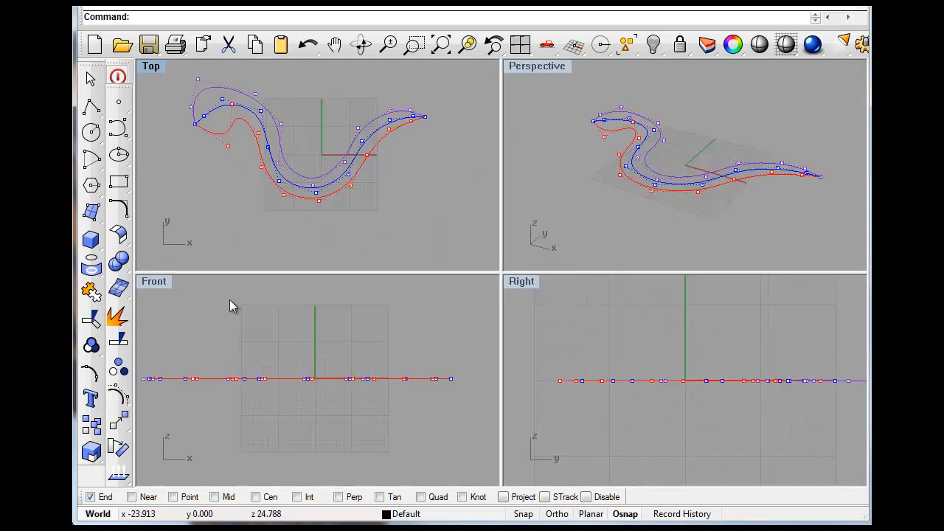
# Raise the two blue control points nearest the curve's left end vertically in the Front view to form a tall arch.
pyautogui.click(204, 116)
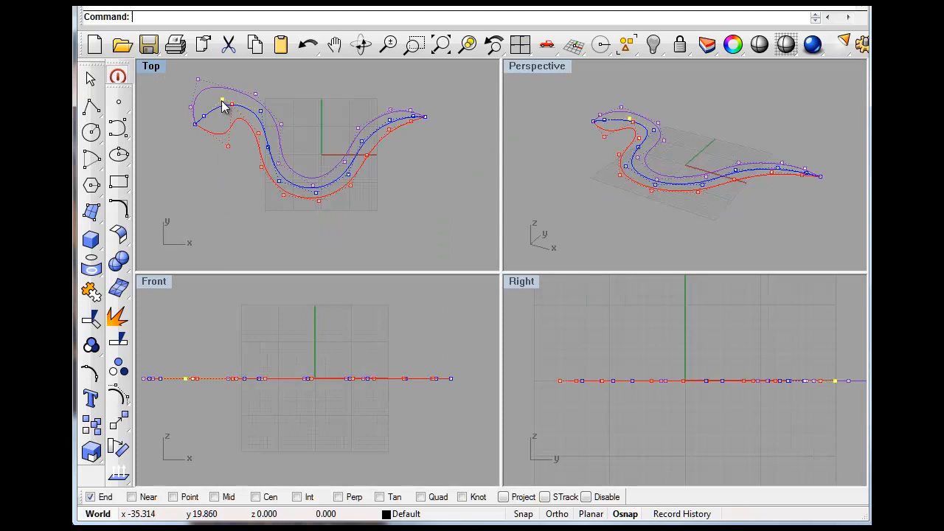
pyautogui.keyDown('shift'); pyautogui.click(204, 116); pyautogui.keyUp('shift')
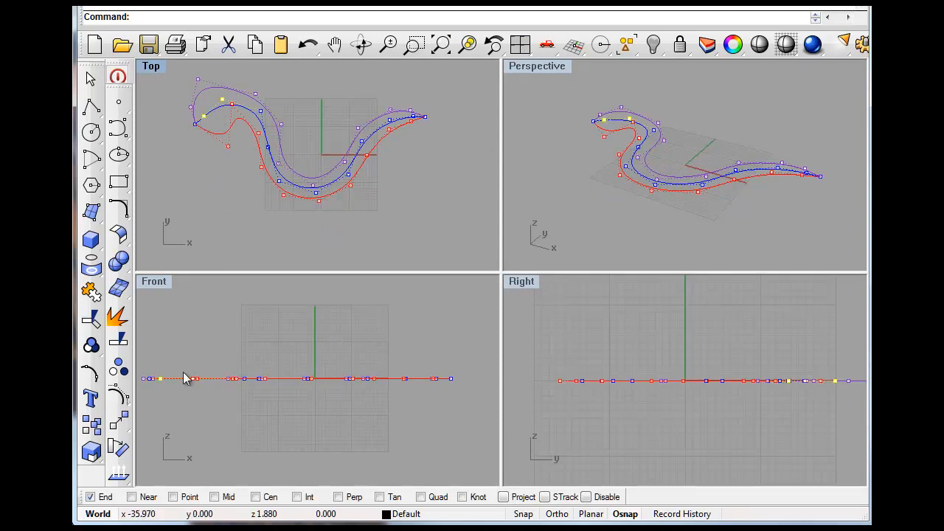
pyautogui.doubleClick(152, 282)
pyautogui.moveTo(306, 287); pyautogui.dragTo(368, 215)
pyautogui.moveTo(441, 263); pyautogui.dragTo(398, 222, button='right')
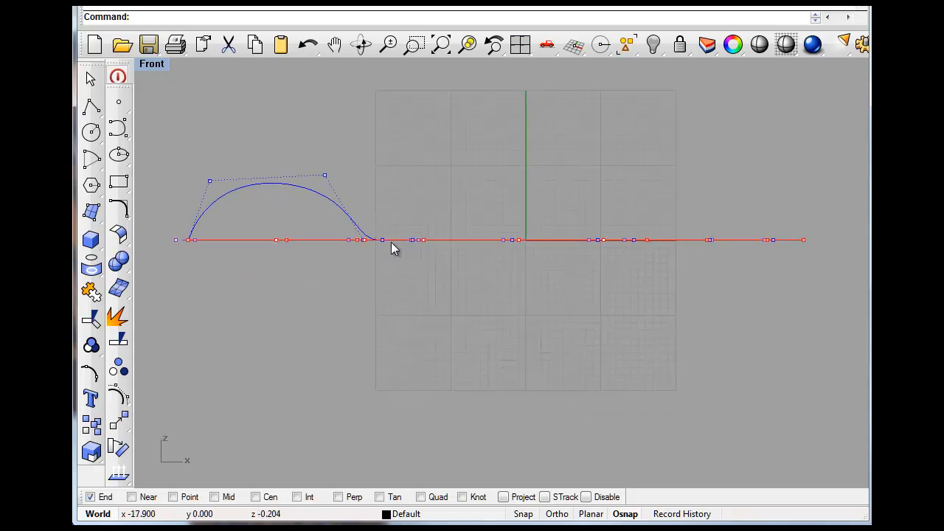
# Raise the next two blue control points in the Front view so the arch slopes gradually down to the base line.
pyautogui.moveTo(377, 227); pyautogui.dragTo(390, 206)
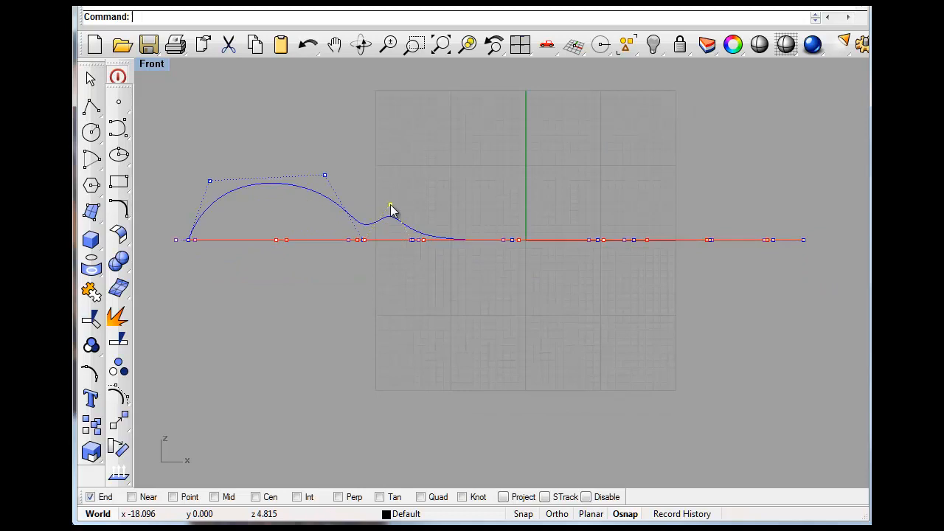
pyautogui.click(361, 244)
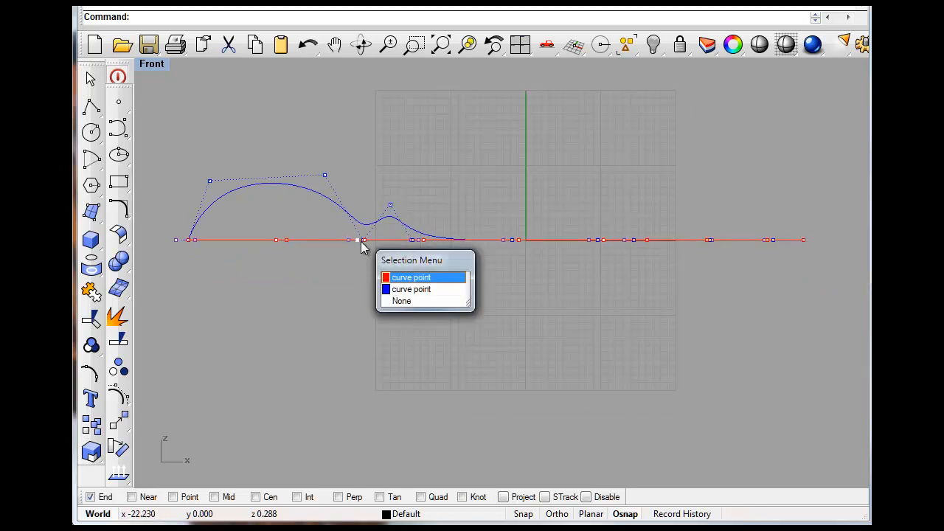
pyautogui.click(396, 288)
pyautogui.moveTo(363, 245); pyautogui.dragTo(398, 213)
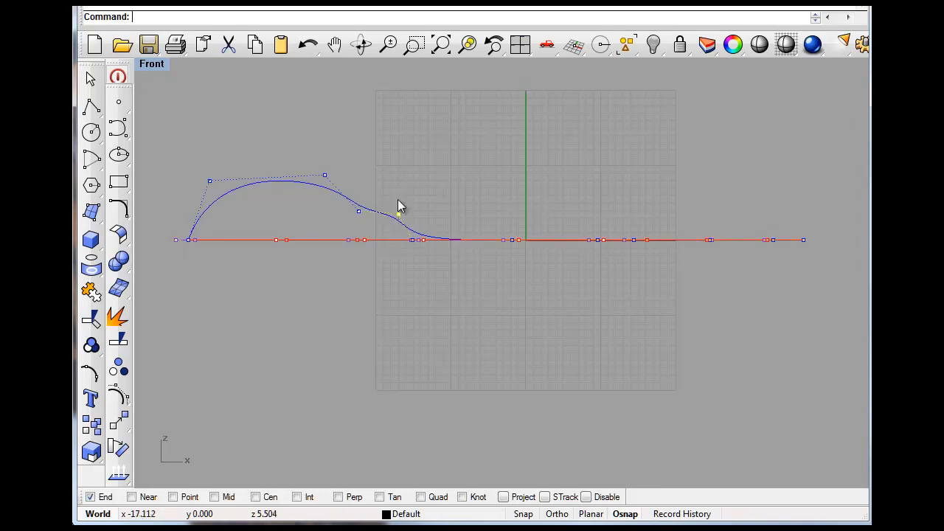
pyautogui.doubleClick(152, 65)
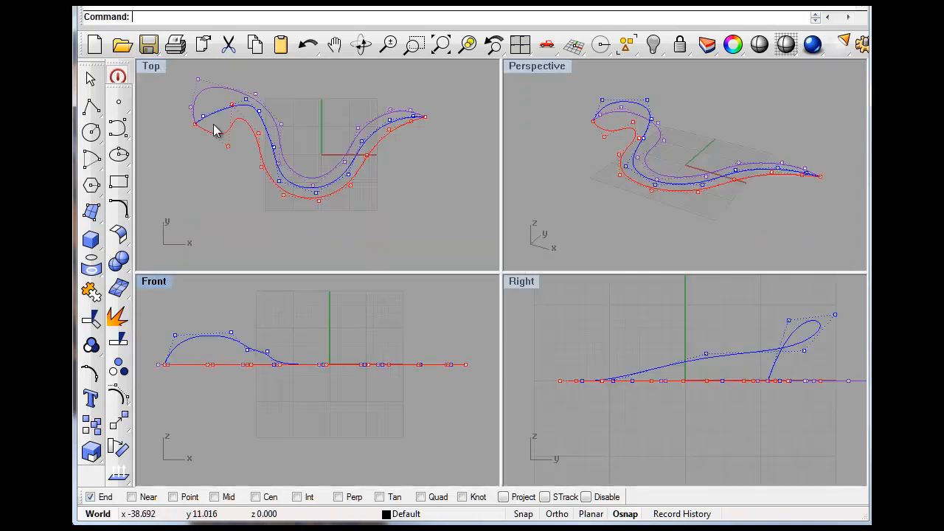
# Raise the remaining blue control points from the left bend to just before the right end together, leaving the red points in place.
pyautogui.scroll(3, 286, 133)
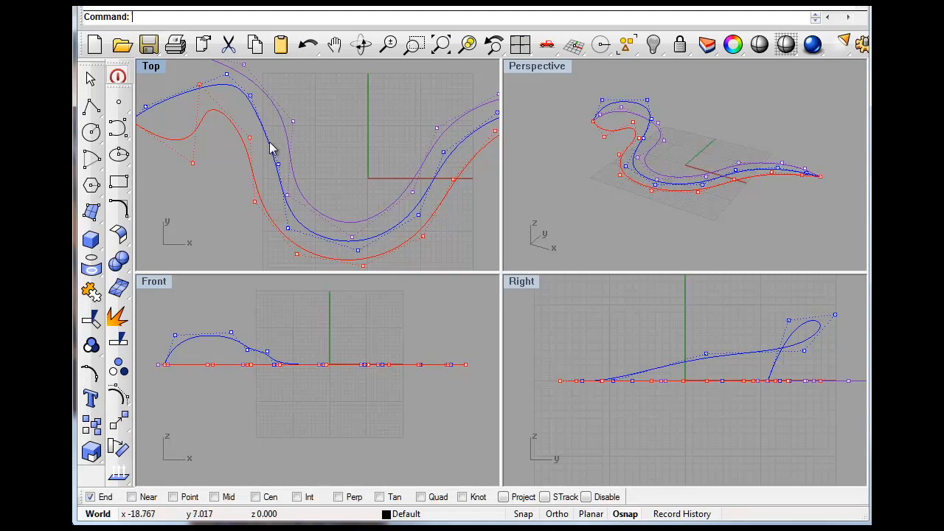
pyautogui.click(279, 166)
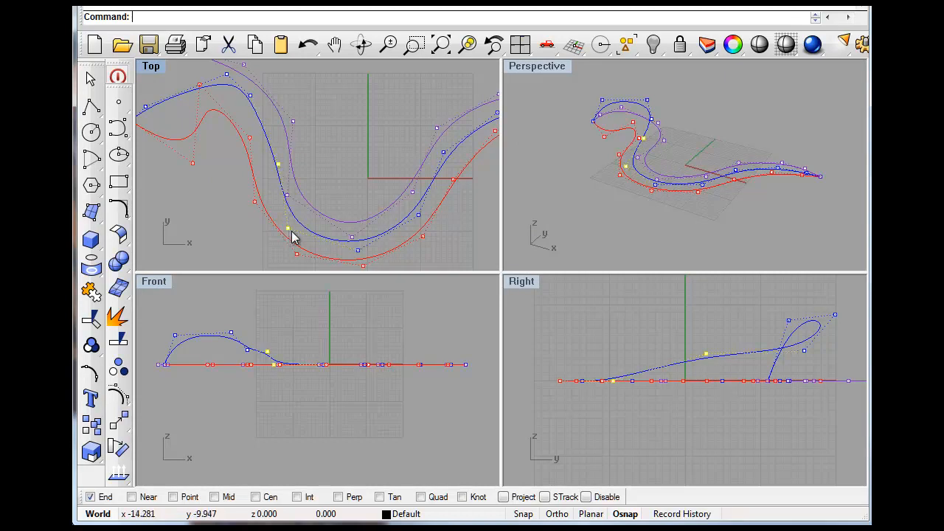
pyautogui.keyDown('shift'); pyautogui.click(358, 251); pyautogui.keyUp('shift')
pyautogui.keyDown('shift'); pyautogui.click(419, 215); pyautogui.keyUp('shift')
pyautogui.keyDown('shift'); pyautogui.click(443, 153); pyautogui.keyUp('shift')
pyautogui.moveTo(453, 202); pyautogui.dragTo(334, 213, button='right')
pyautogui.keyDown('shift'); pyautogui.click(378, 124); pyautogui.keyUp('shift')
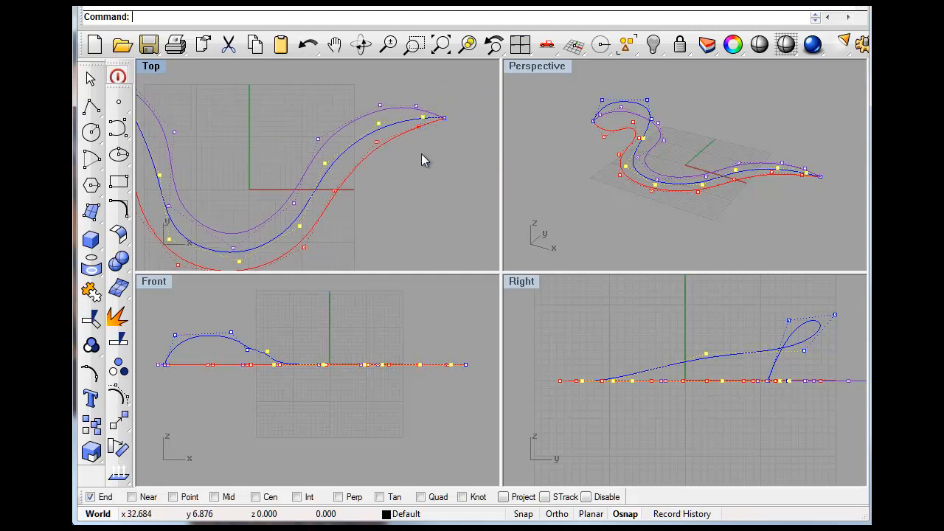
pyautogui.moveTo(327, 363); pyautogui.dragTo(327, 343)
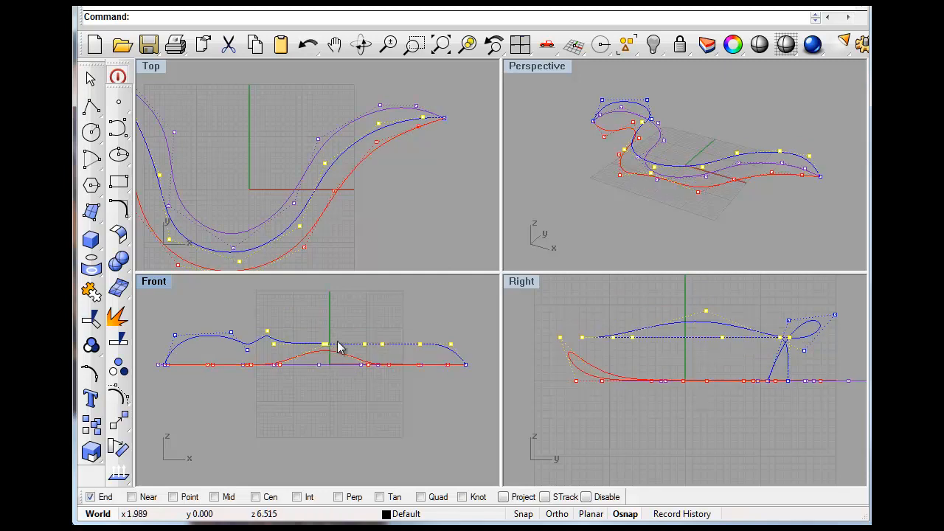
pyautogui.click(308, 44)
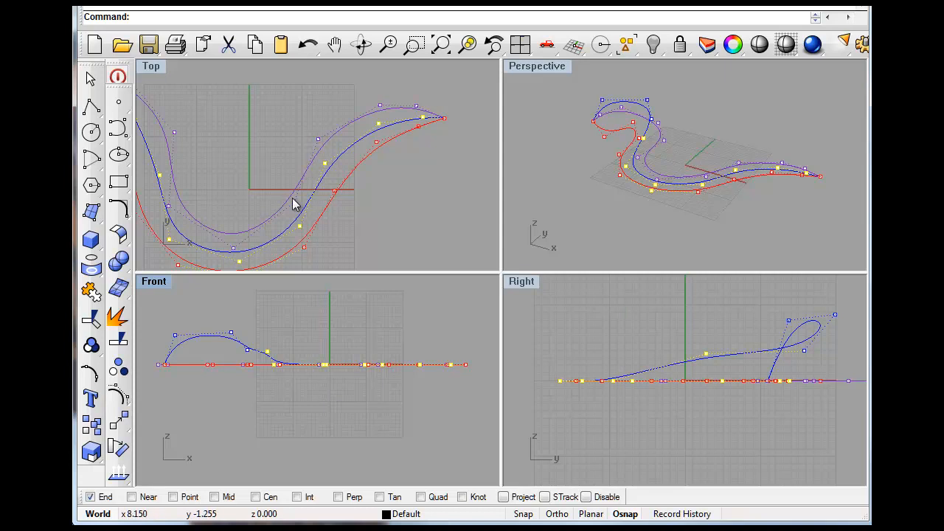
pyautogui.moveTo(254, 235); pyautogui.dragTo(289, 192, button='right')
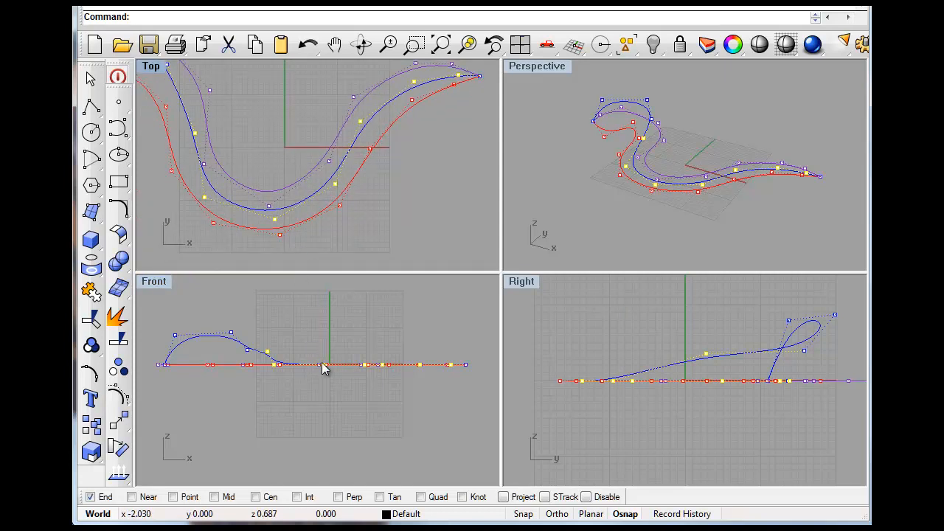
pyautogui.moveTo(324, 365); pyautogui.dragTo(326, 353)
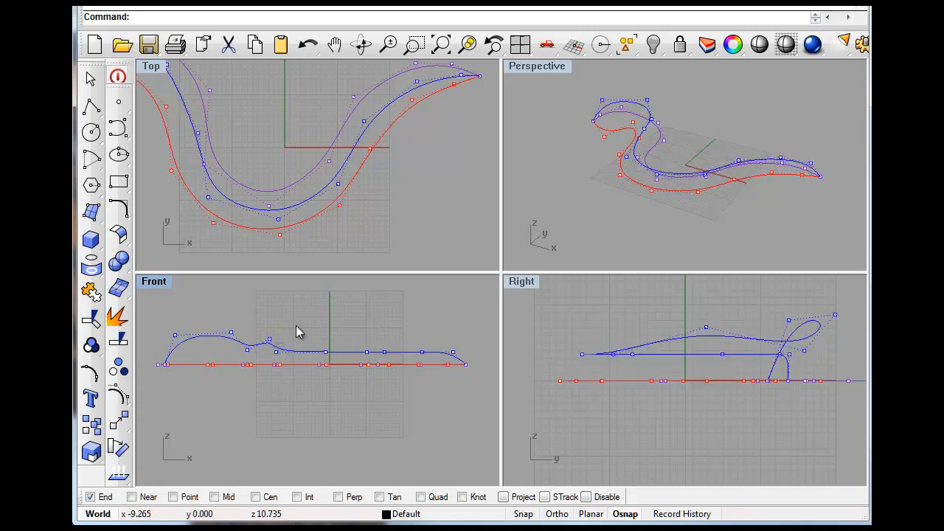
# Lower the blue control point forming the hump behind the arch, and shift the neighbouring point toward the curve's middle.
pyautogui.moveTo(271, 344); pyautogui.dragTo(271, 354)
pyautogui.moveTo(341, 325); pyautogui.dragTo(318, 313, button='right')
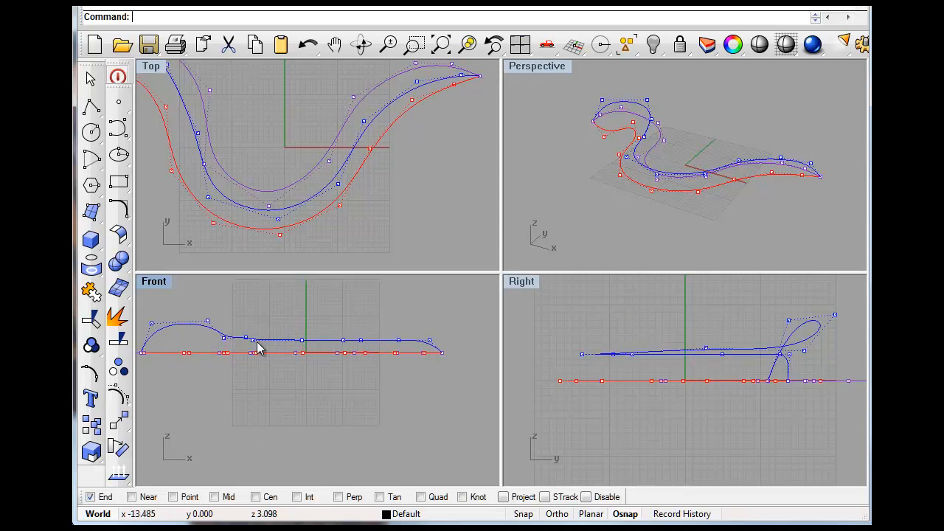
pyautogui.moveTo(261, 339); pyautogui.dragTo(281, 343)
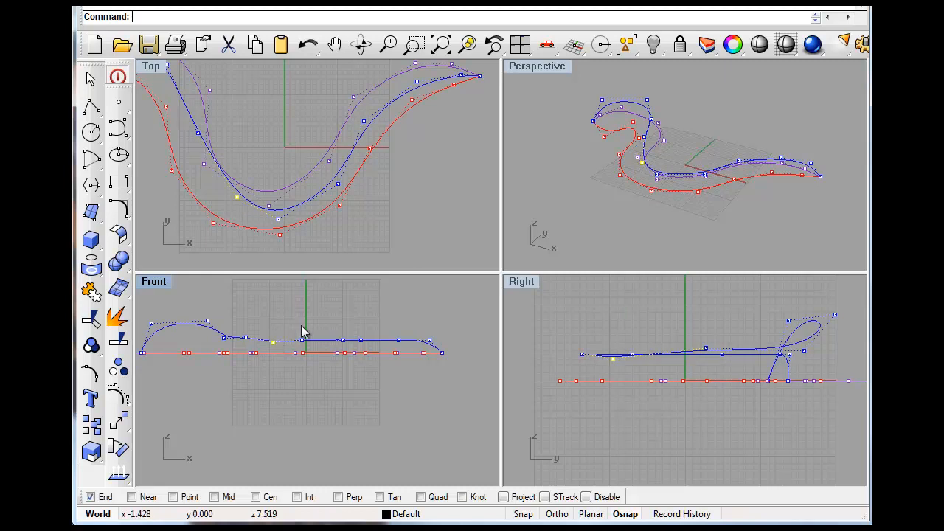
# Reposition the blue control points around the lower bend in the Top view so the curve flows between the red and purple curves.
pyautogui.moveTo(282, 225); pyautogui.dragTo(236, 222)
pyautogui.scroll(3, 188, 153)
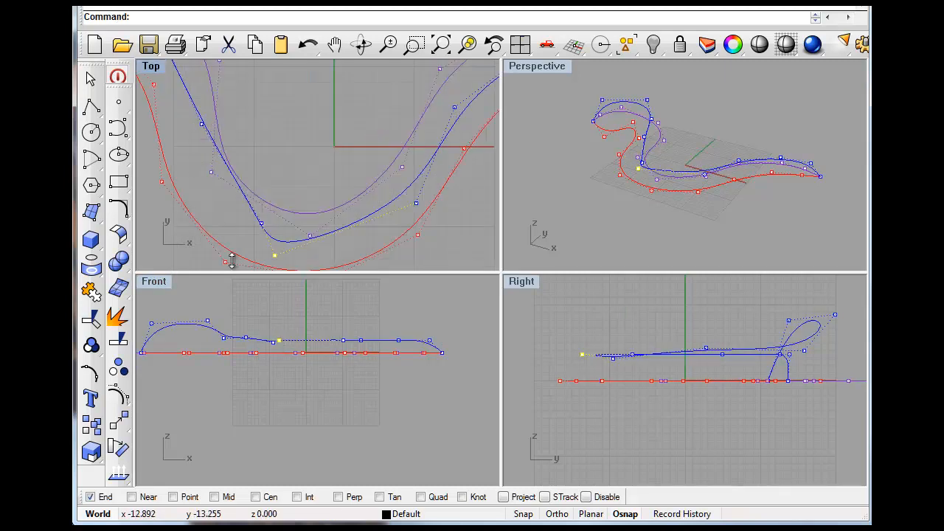
pyautogui.moveTo(205, 140); pyautogui.dragTo(188, 183)
pyautogui.moveTo(267, 231); pyautogui.dragTo(242, 231)
pyautogui.moveTo(280, 260); pyautogui.dragTo(291, 255)
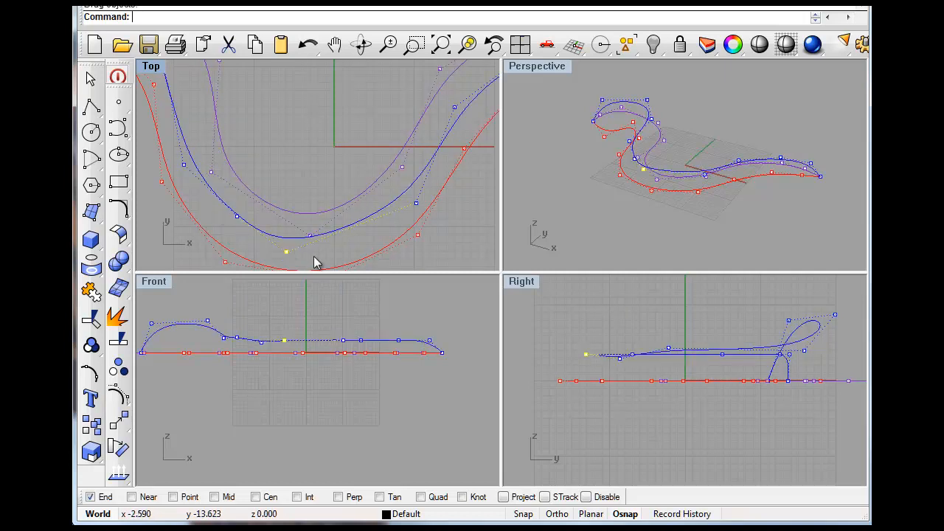
# Adjust the heights of the blue control points behind the arch in the Front view to smooth the descent.
pyautogui.scroll(8, 218, 330)
pyautogui.moveTo(228, 325); pyautogui.dragTo(271, 305, button='right')
pyautogui.moveTo(274, 332); pyautogui.dragTo(274, 325)
pyautogui.moveTo(341, 322); pyautogui.dragTo(304, 316, button='right')
pyautogui.moveTo(270, 323)
pyautogui.mouseDown()
pyautogui.moveTo(283, 327)
pyautogui.moveTo(272, 331)
pyautogui.mouseUp()
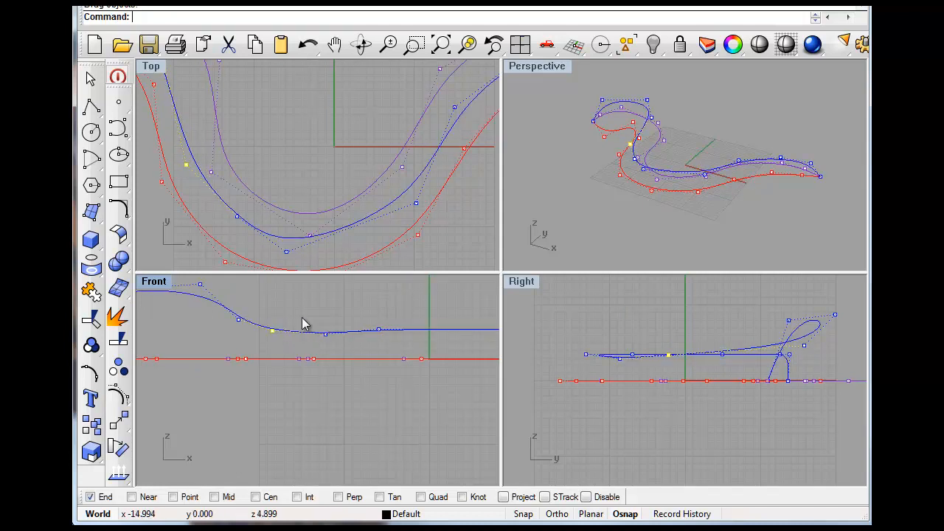
# Lower two blue control points along the tail in the Front view, and move the last one before the tip closer to the end.
pyautogui.scroll(-4, 311, 313)
pyautogui.moveTo(393, 329); pyautogui.dragTo(258, 332, button='right')
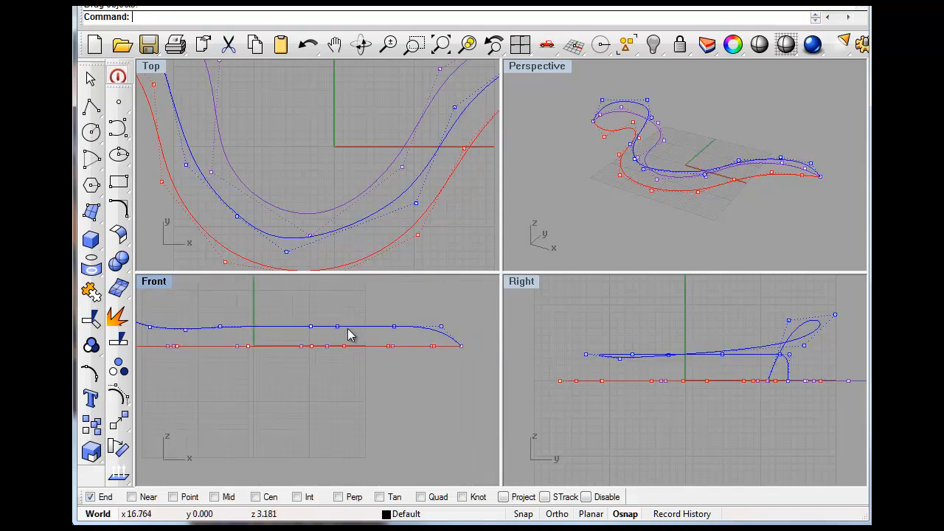
pyautogui.moveTo(336, 329); pyautogui.dragTo(337, 334)
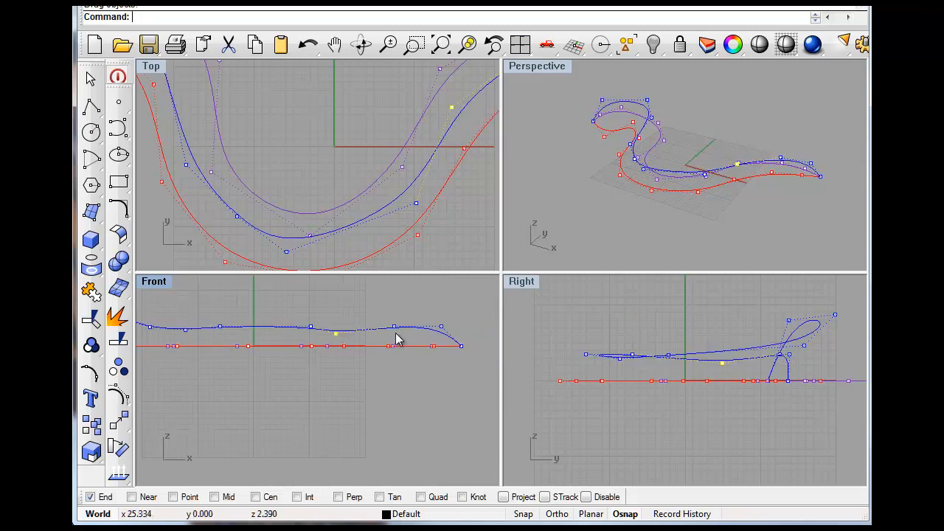
pyautogui.moveTo(394, 332); pyautogui.dragTo(453, 327)
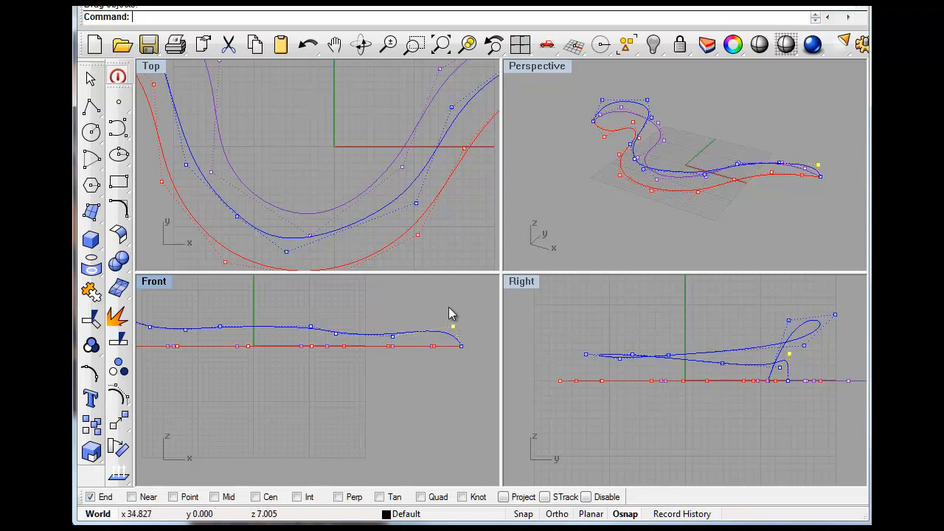
# Nudge the blue control points at the crest of the left bend in the Top view to smooth the curve there.
pyautogui.scroll(-4, 320, 297)
pyautogui.moveTo(602, 168)
pyautogui.mouseDown(button='right')
pyautogui.moveTo(674, 111)
pyautogui.moveTo(742, 97)
pyautogui.moveTo(759, 185)
pyautogui.moveTo(745, 249)
pyautogui.moveTo(693, 246)
pyautogui.moveTo(592, 214)
pyautogui.moveTo(606, 183)
pyautogui.mouseUp(button='right')
pyautogui.scroll(-3, 375, 171)
pyautogui.scroll(5, 364, 205)
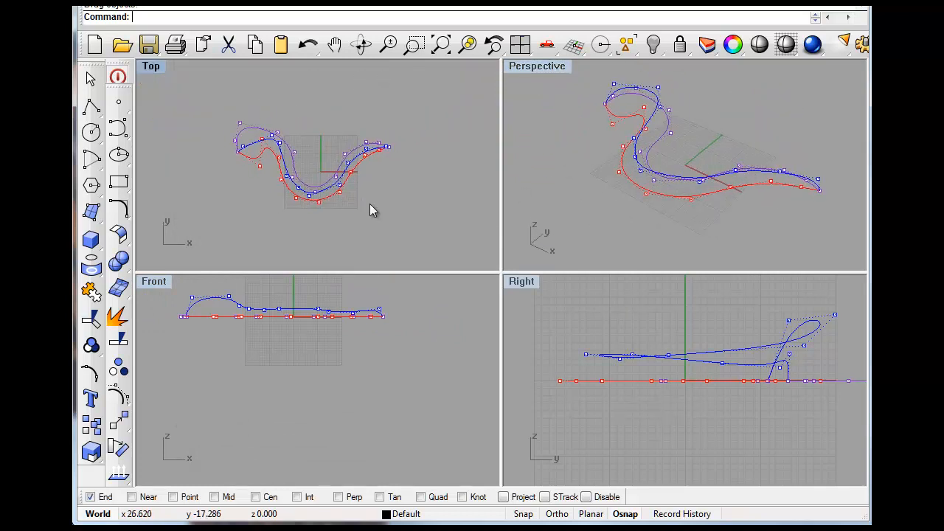
pyautogui.moveTo(234, 165); pyautogui.dragTo(269, 191)
pyautogui.scroll(-3, 342, 184)
pyautogui.scroll(-6, 345, 150)
pyautogui.moveTo(370, 174); pyautogui.dragTo(338, 153, button='right')
pyautogui.scroll(4, 329, 153)
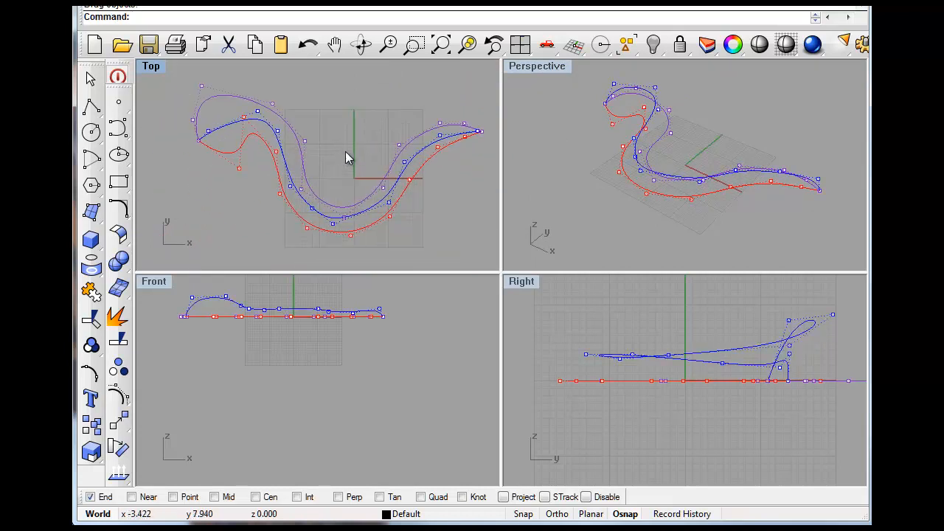
# Turn off the control points of all three curves.
pyautogui.press('F11')
pyautogui.click(242, 120)
pyautogui.click(239, 194)
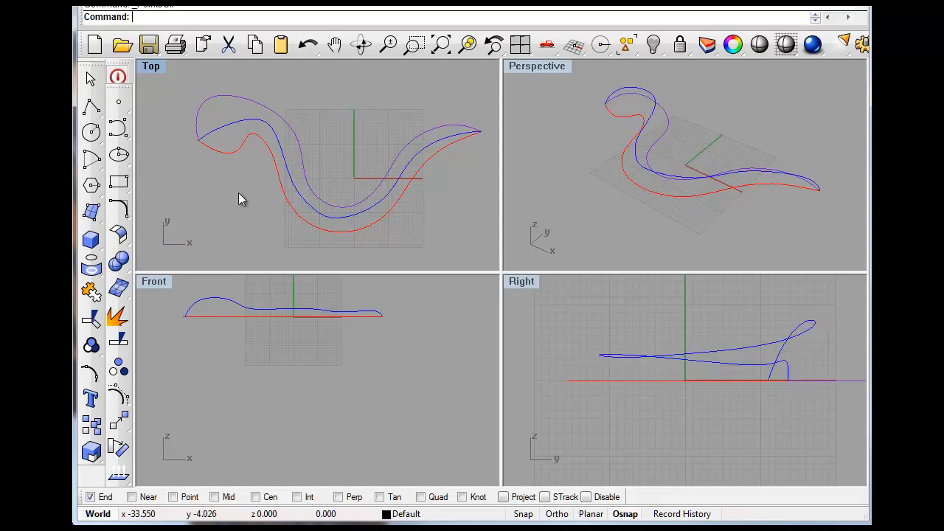
# With only the Near snap active, draw an interpolated cross-section curve through the red, blue and purple curves at the wide left head.
pyautogui.click(118, 128)
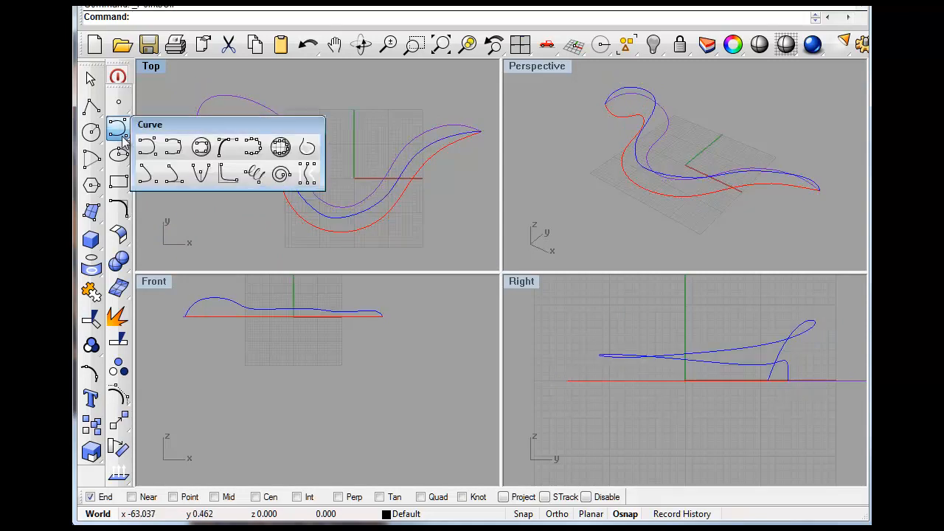
pyautogui.click(174, 148)
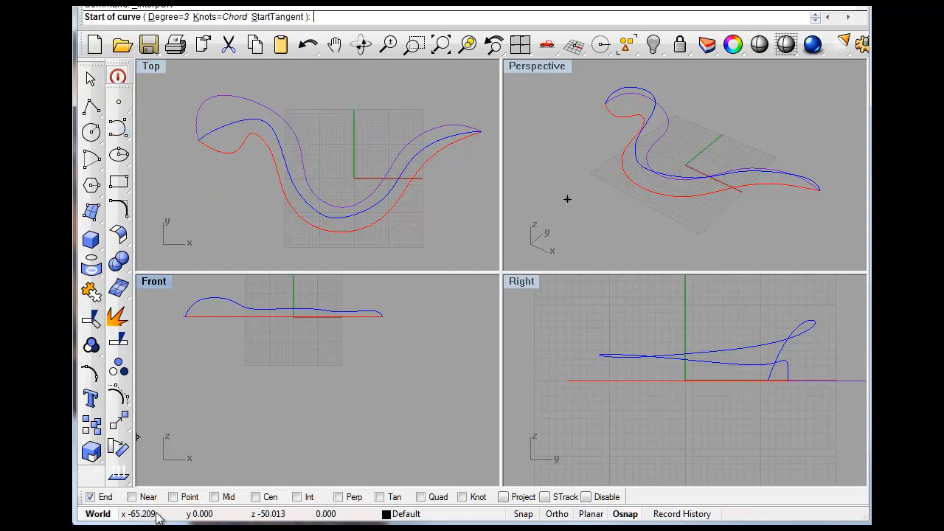
pyautogui.click(106, 498)
pyautogui.click(133, 499)
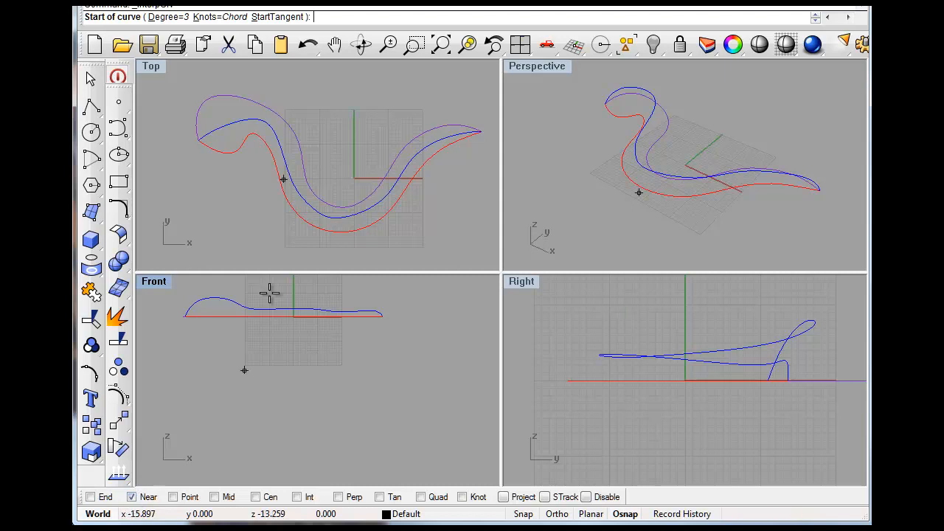
pyautogui.click(239, 148)
pyautogui.click(228, 124)
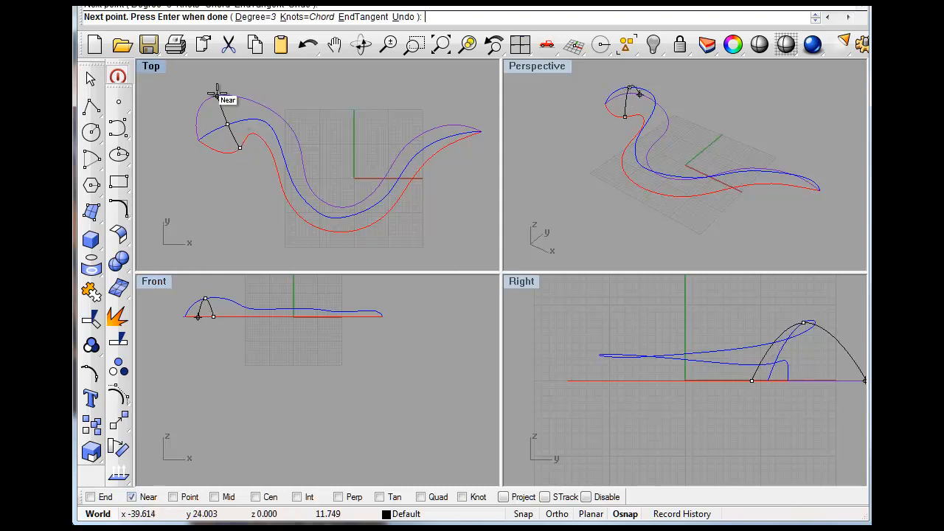
pyautogui.click(216, 93)
pyautogui.press('Return')
# Draw a second interpolated cross-section through the red, blue and purple curves on the descending stretch below the head.
pyautogui.press('Return')
pyautogui.click(276, 164)
pyautogui.click(286, 162)
pyautogui.click(302, 158)
pyautogui.press('Return')
# Draw a third interpolated cross-section from the red curve through the blue to the purple curve at the bottom of the bend.
pyautogui.press('Return')
pyautogui.click(327, 230)
pyautogui.click(331, 215)
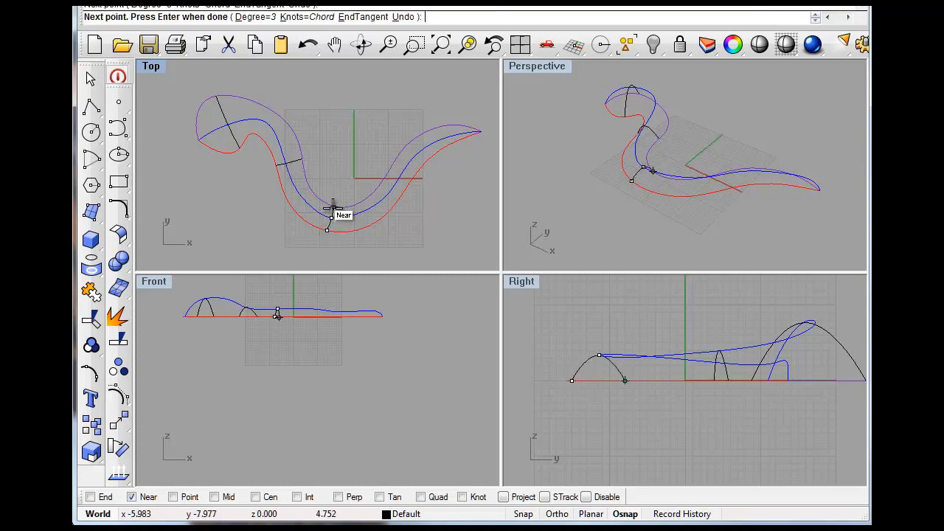
pyautogui.click(336, 210)
pyautogui.press('Return')
# Draw a fourth interpolated cross-section through the red, blue and purple curves on the stretch rising toward the tail.
pyautogui.press('Return')
pyautogui.click(417, 184)
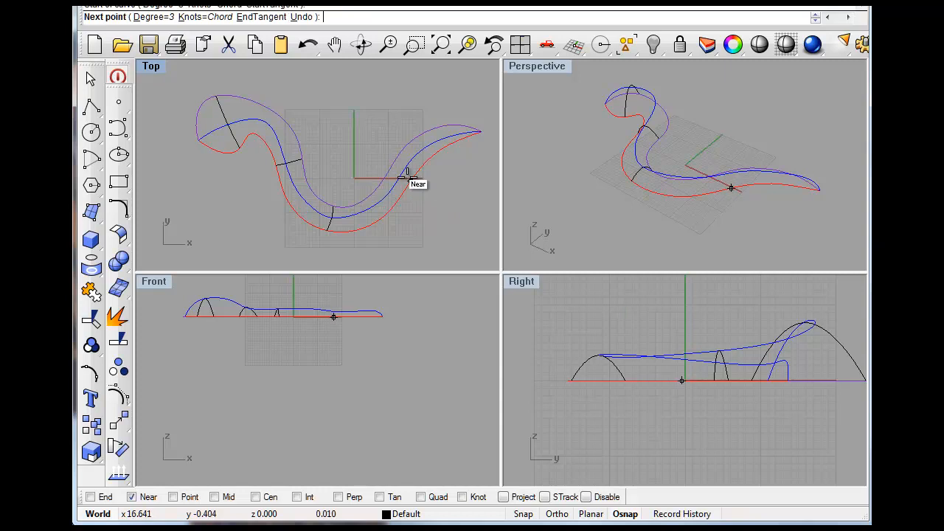
pyautogui.click(399, 176)
pyautogui.click(387, 169)
pyautogui.press('Return')
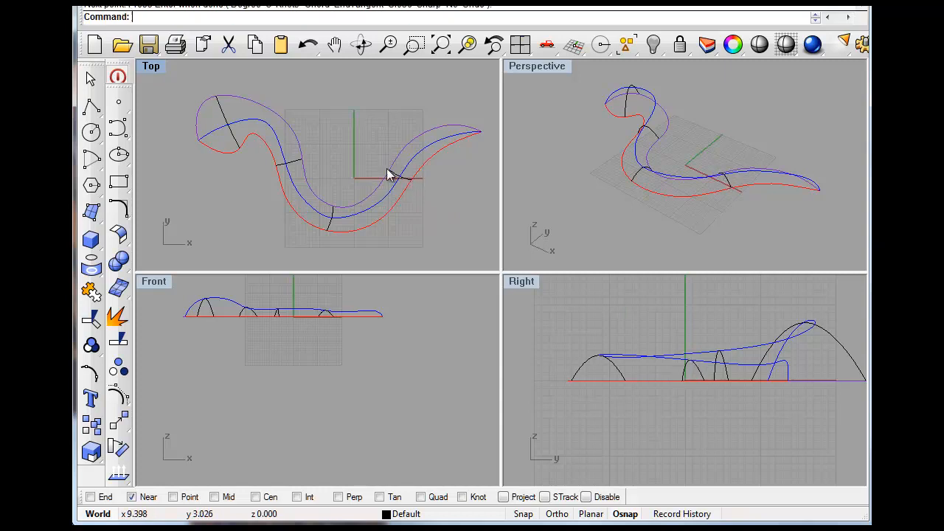
# Draw a fifth interpolated cross-section from the red curve through the blue to the purple curve near the tail.
pyautogui.press('Return')
pyautogui.click(435, 150)
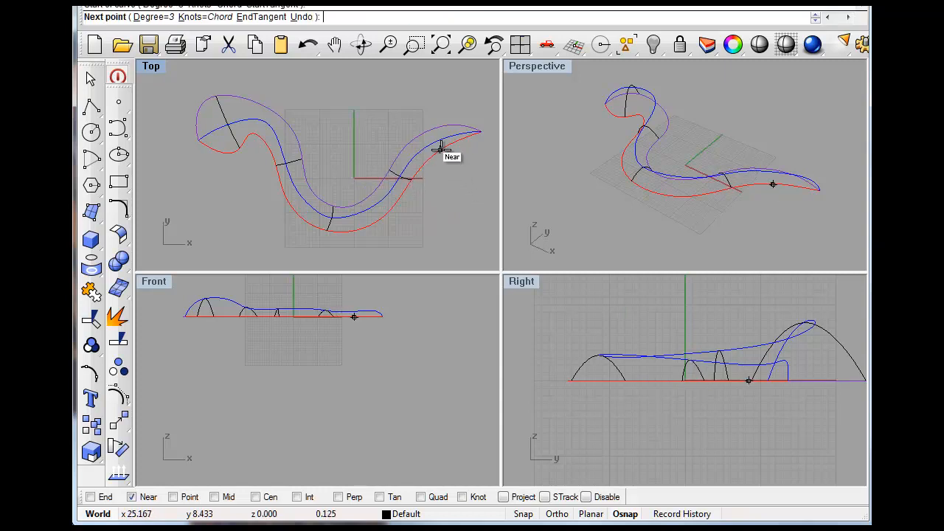
pyautogui.click(437, 138)
pyautogui.press('Return')
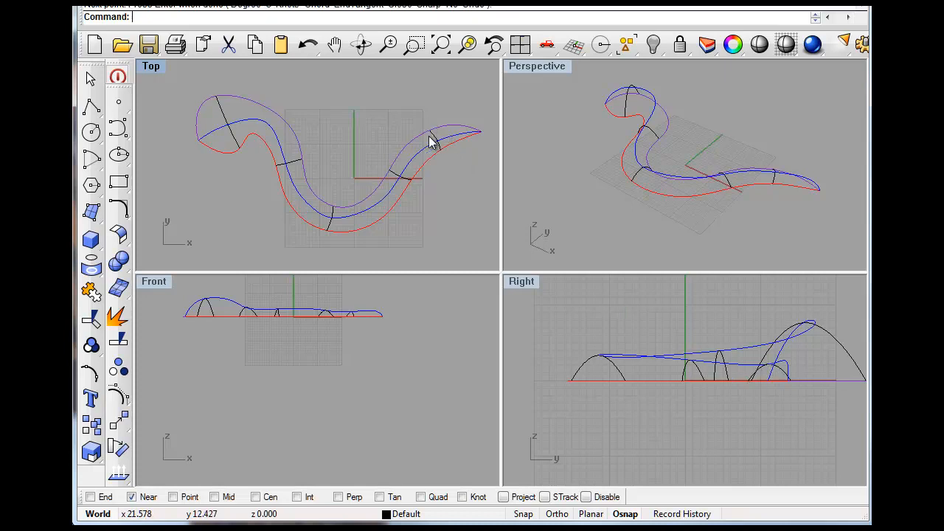
pyautogui.moveTo(631, 188); pyautogui.dragTo(661, 183, button='right')
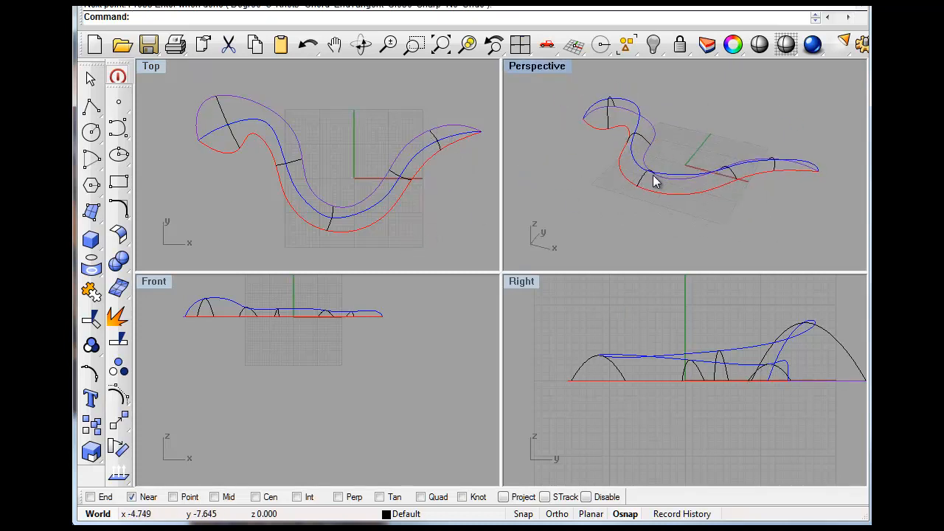
pyautogui.scroll(-3, 363, 159)
pyautogui.moveTo(195, 100); pyautogui.dragTo(441, 253)
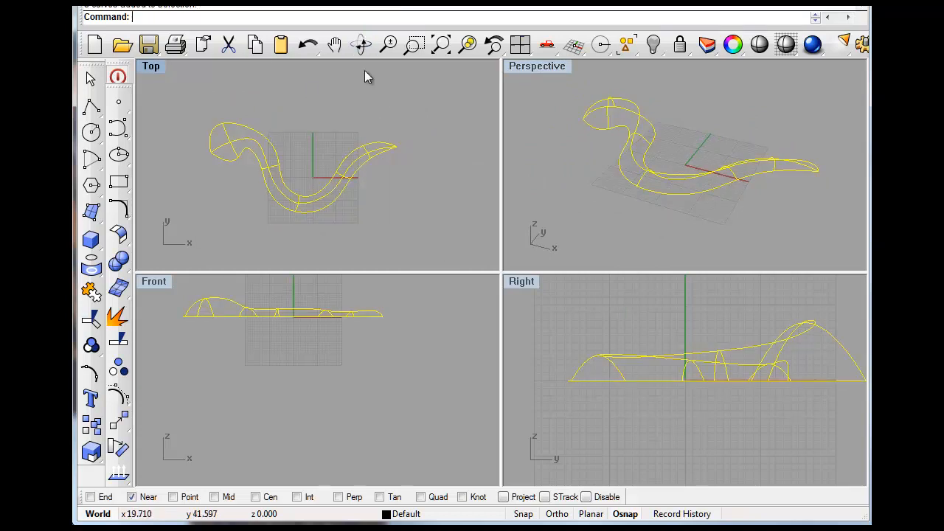
pyautogui.press('Escape')
pyautogui.click(358, 2)
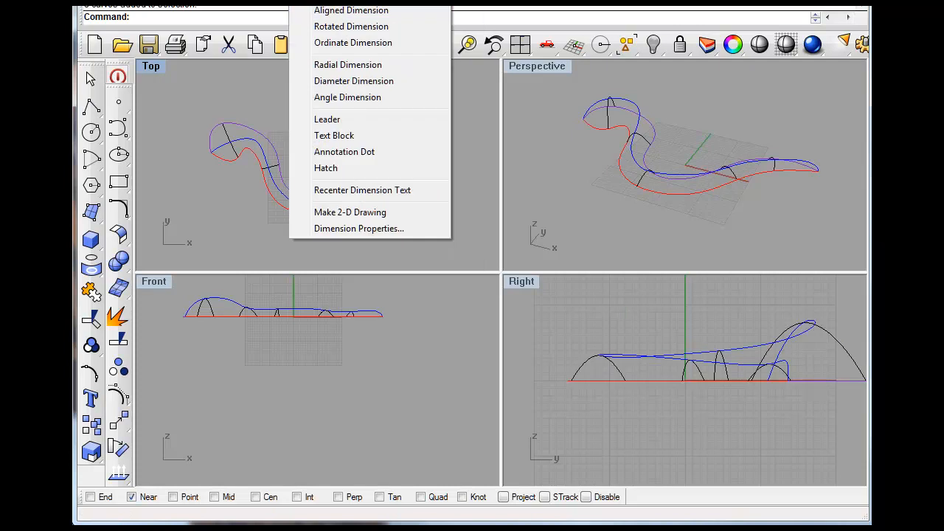
pyautogui.moveTo(207, 2)
pyautogui.click(260, 99)
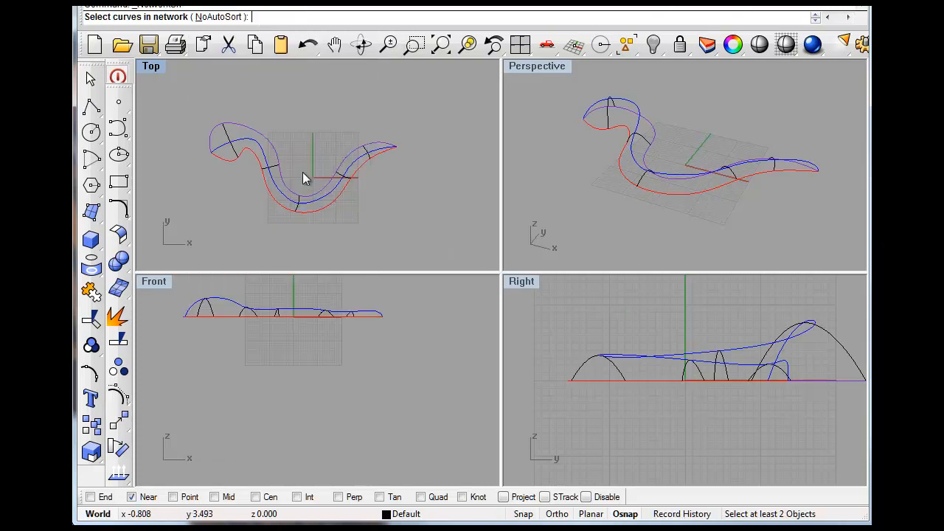
pyautogui.click(265, 189)
pyautogui.click(278, 183)
pyautogui.click(285, 182)
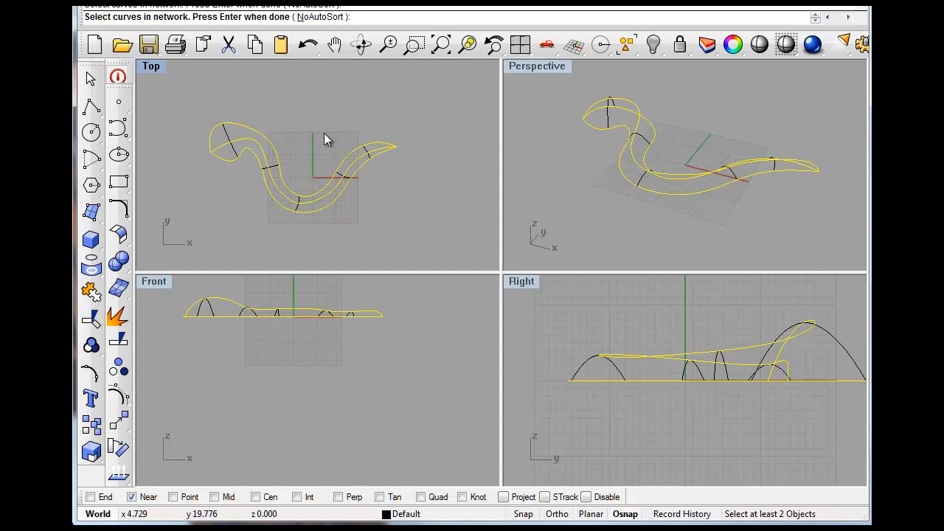
pyautogui.press('Return')
# Bend the whole curve set upward in the Front view, using a spine from the tail end to the head end.
pyautogui.moveTo(262, 282); pyautogui.dragTo(293, 303, button='right')
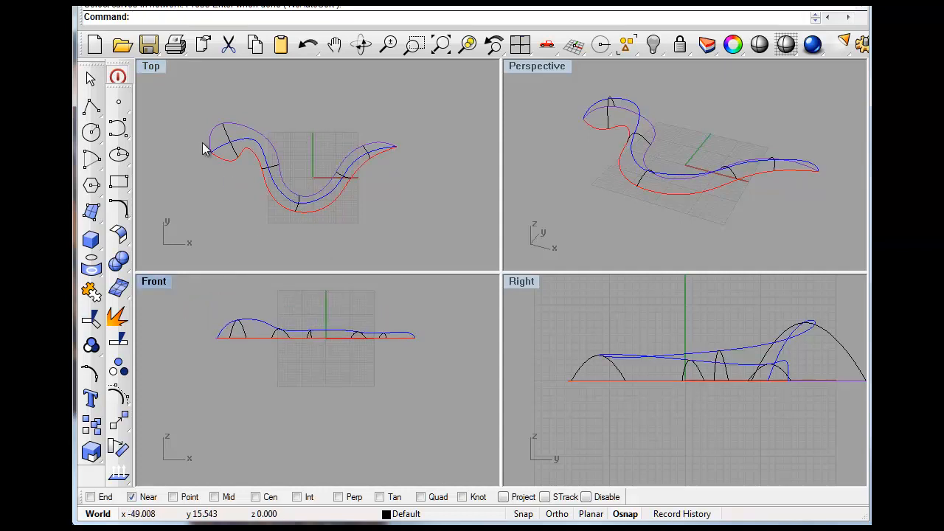
pyautogui.moveTo(204, 314); pyautogui.dragTo(297, 294)
pyautogui.click(361, 2)
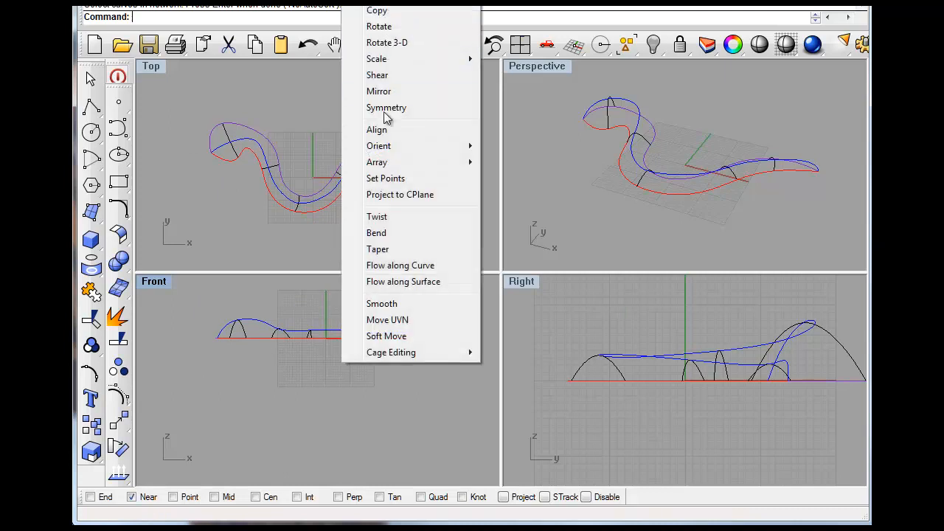
pyautogui.click(410, 233)
pyautogui.moveTo(231, 336); pyautogui.dragTo(431, 398)
pyautogui.press('Return')
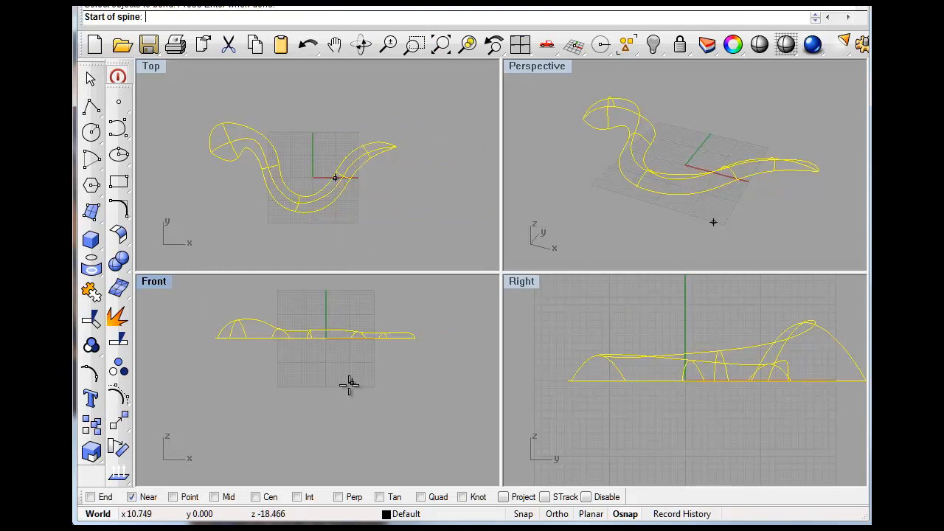
pyautogui.click(415, 338)
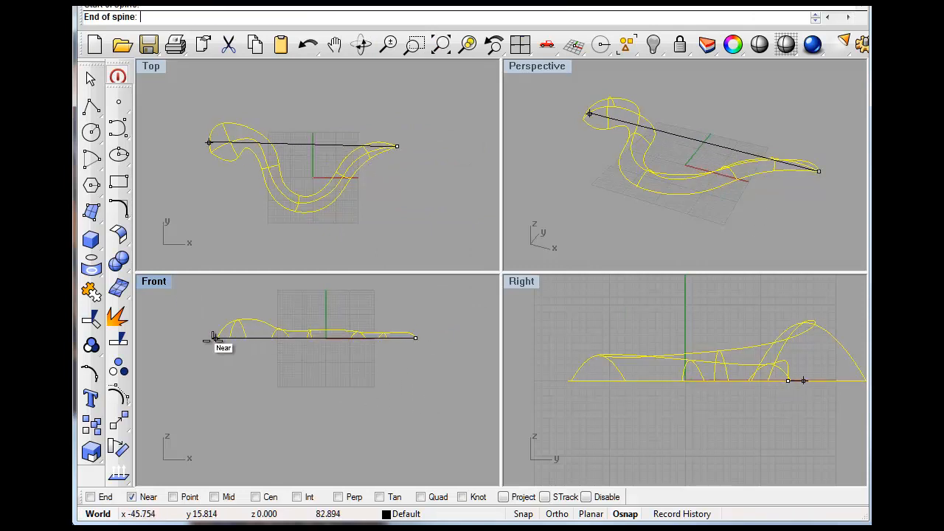
pyautogui.click(220, 338)
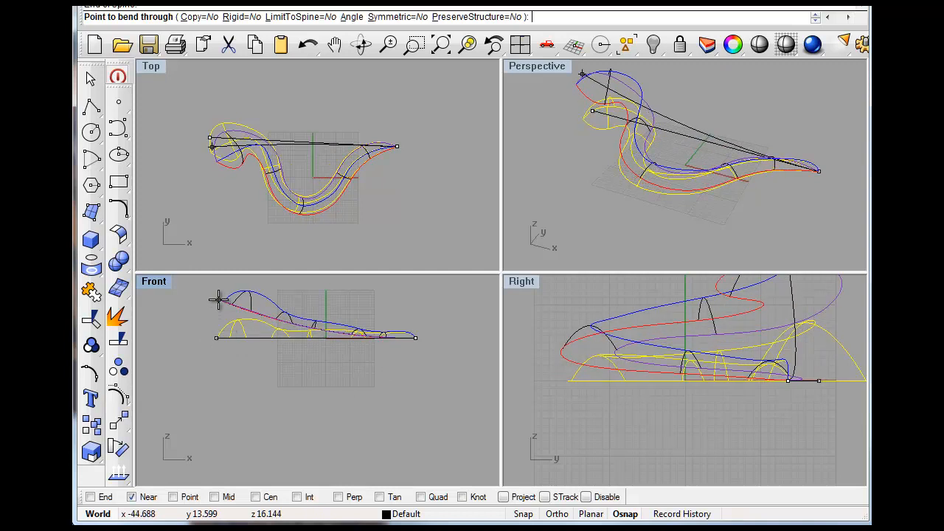
pyautogui.moveTo(229, 284); pyautogui.dragTo(236, 352, button='right')
pyautogui.click(238, 344)
# Bend the head end of the curve set back down in the Front view, using a spine from the neck to the head's tip.
pyautogui.rightClick(232, 385)
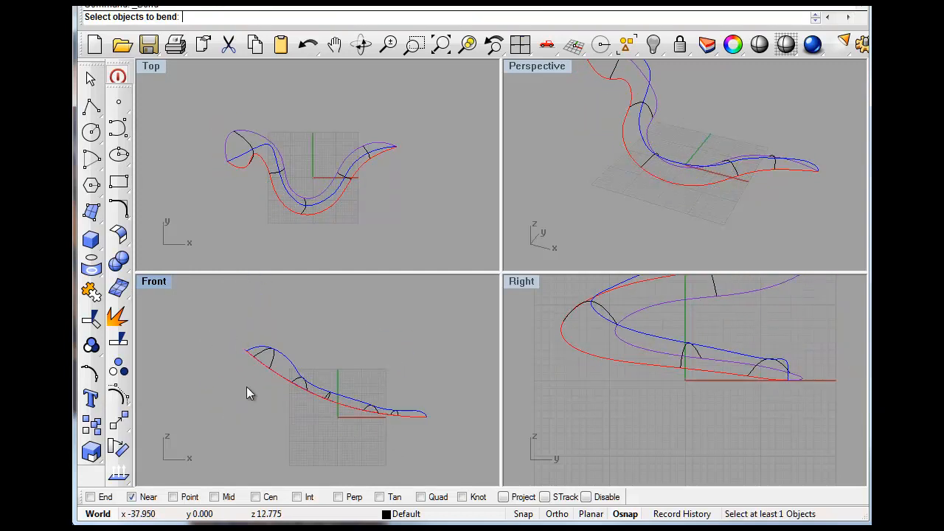
pyautogui.moveTo(217, 303); pyautogui.dragTo(455, 459)
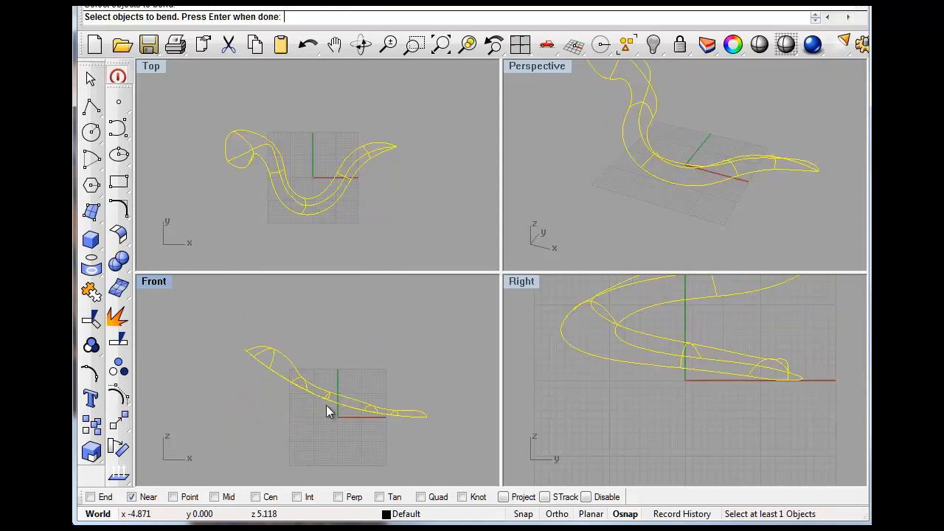
pyautogui.rightClick(301, 382)
pyautogui.click(299, 377)
pyautogui.click(253, 348)
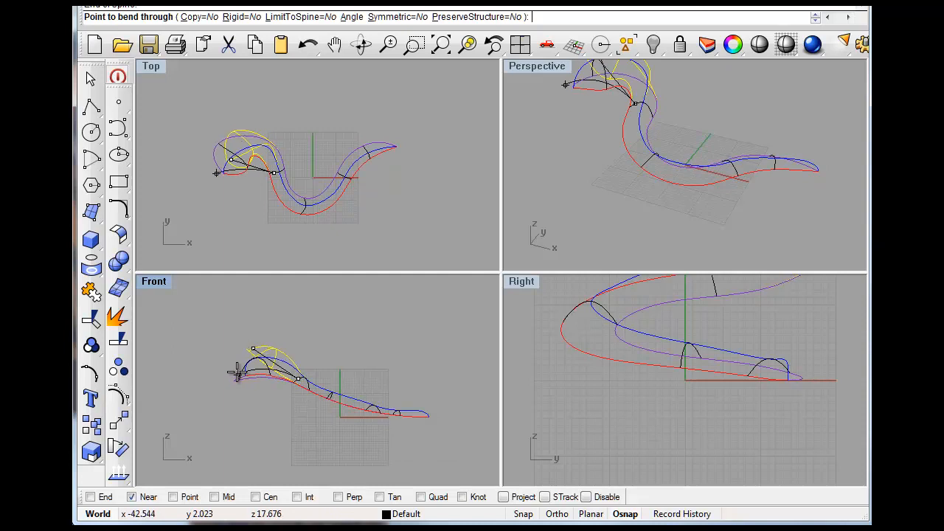
pyautogui.click(239, 375)
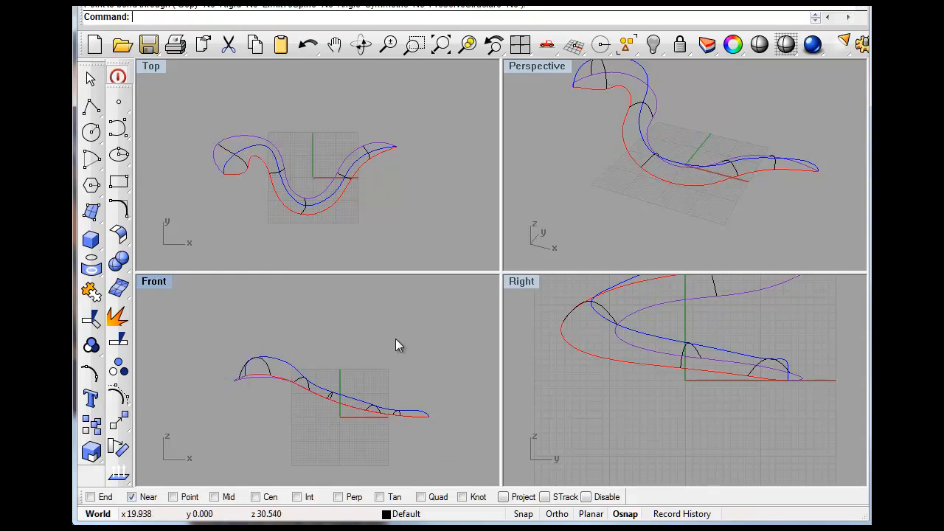
# Examine the shape of the bent curve set in the Perspective, Front and Top views.
pyautogui.moveTo(603, 147); pyautogui.dragTo(605, 194, button='right')
pyautogui.moveTo(364, 371); pyautogui.dragTo(327, 376, button='right')
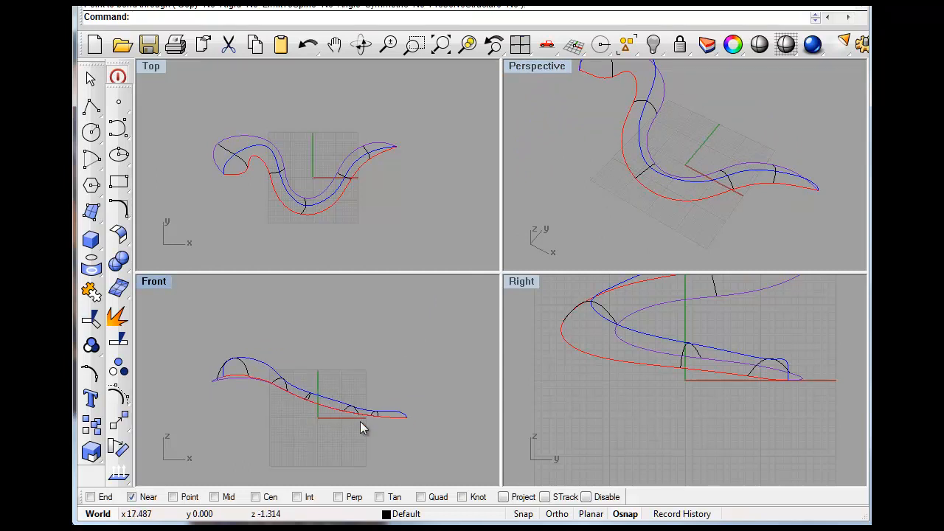
pyautogui.moveTo(398, 189); pyautogui.dragTo(392, 164, button='right')
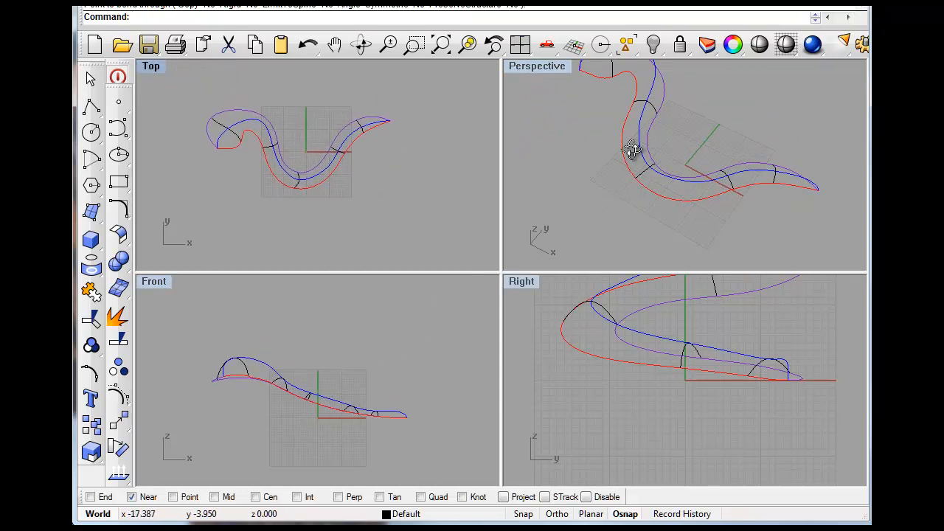
pyautogui.moveTo(631, 144); pyautogui.dragTo(639, 152, button='right')
pyautogui.scroll(-4, 640, 153)
pyautogui.moveTo(604, 183); pyautogui.dragTo(679, 155, button='right')
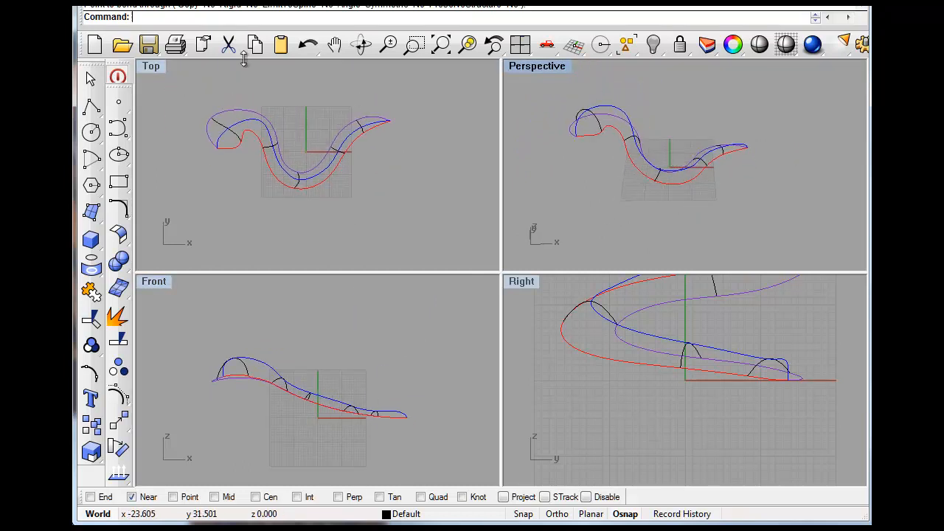
pyautogui.click(360, 2)
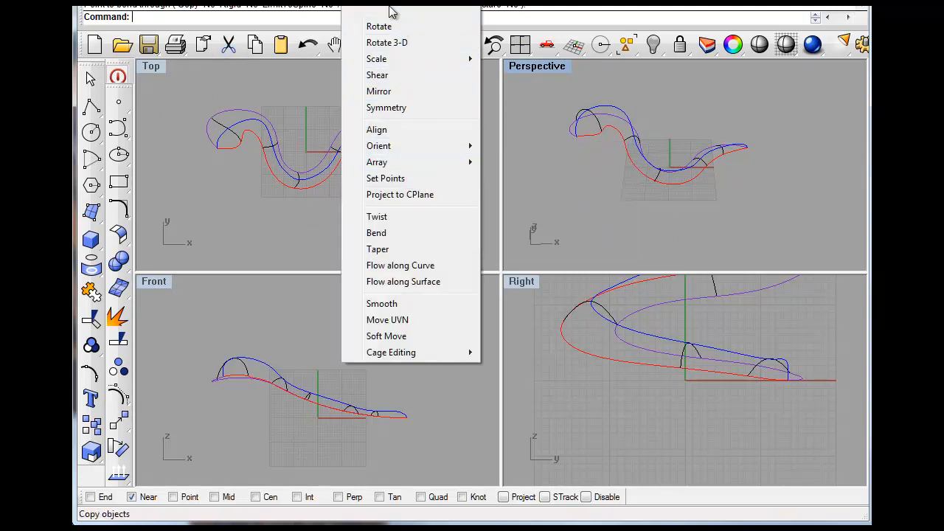
pyautogui.moveTo(171, 1)
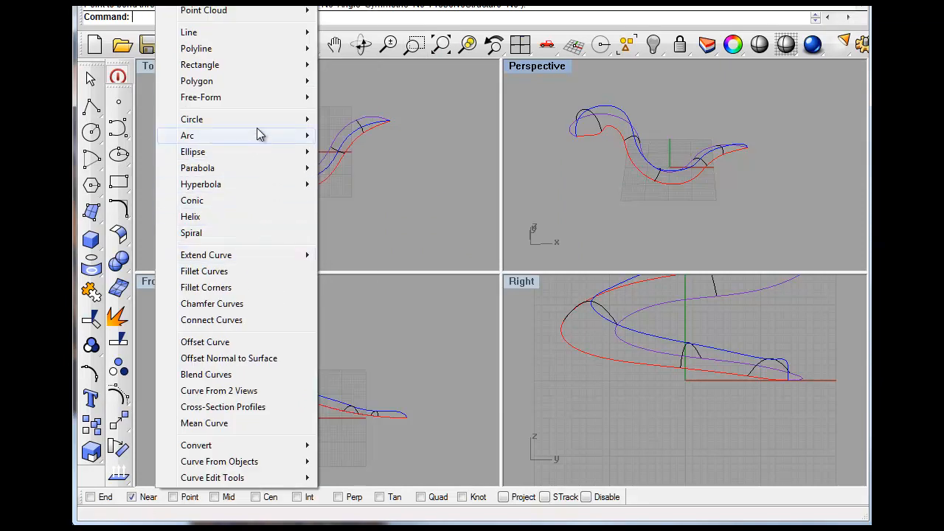
# Start a curve network surface from the three long curves and the five cross-section curves.
pyautogui.moveTo(205, 1)
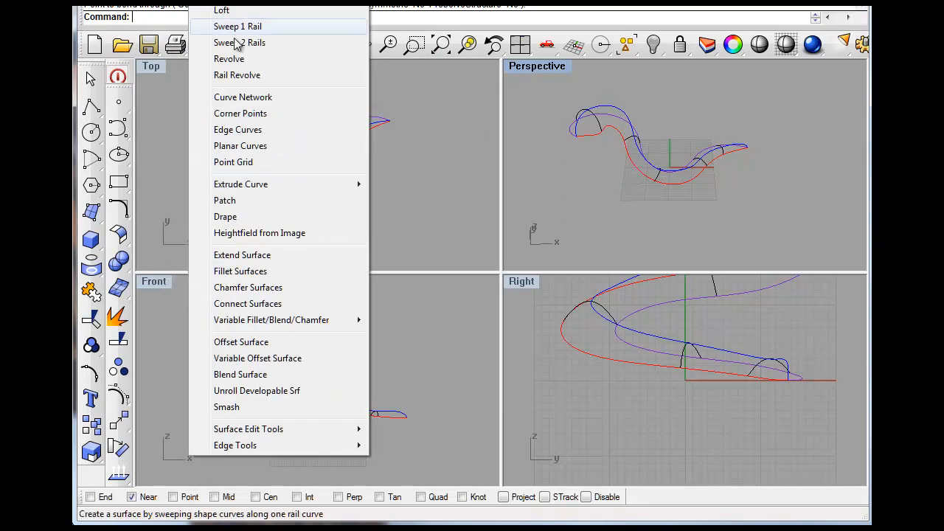
pyautogui.click(258, 99)
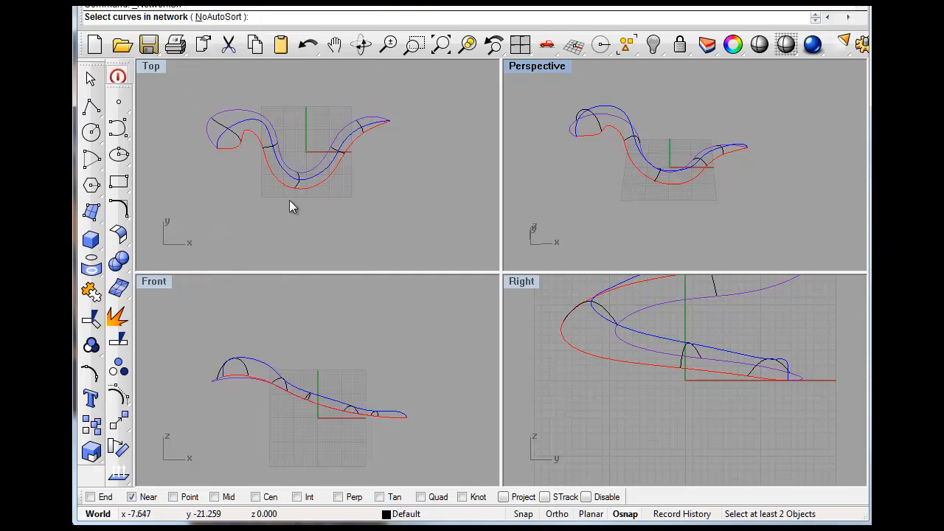
pyautogui.click(266, 169)
pyautogui.click(282, 159)
pyautogui.click(268, 165)
pyautogui.click(270, 150)
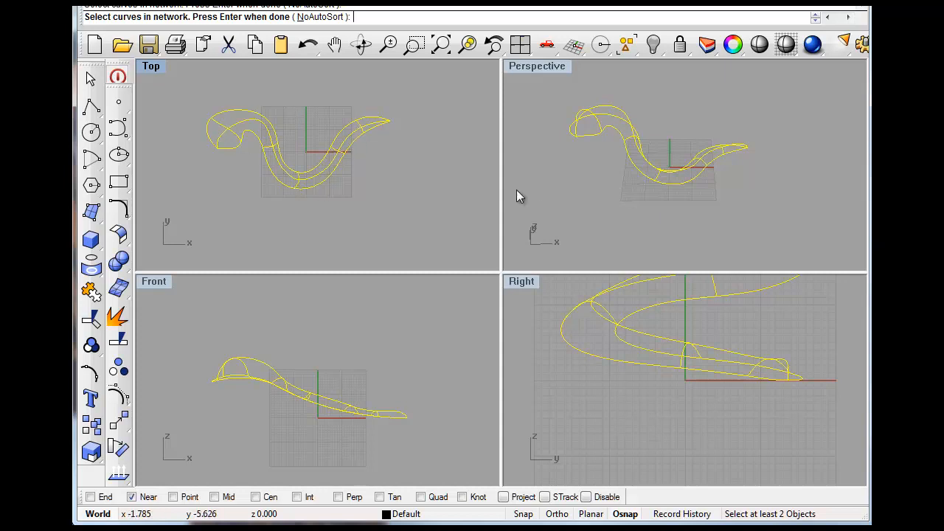
pyautogui.press('Return')
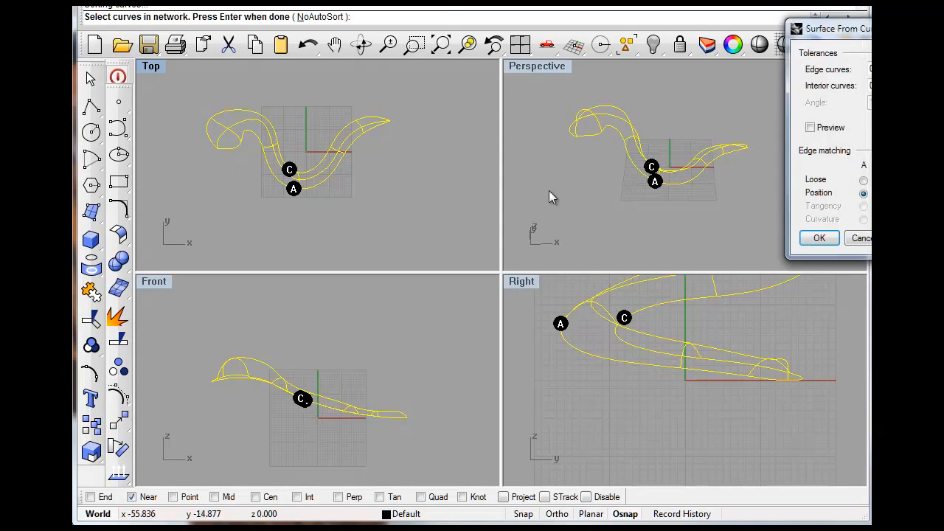
# Preview the network surface, set its edge A matching to Loose and create the surface.
pyautogui.click(811, 128)
pyautogui.moveTo(673, 189); pyautogui.dragTo(757, 133, button='right')
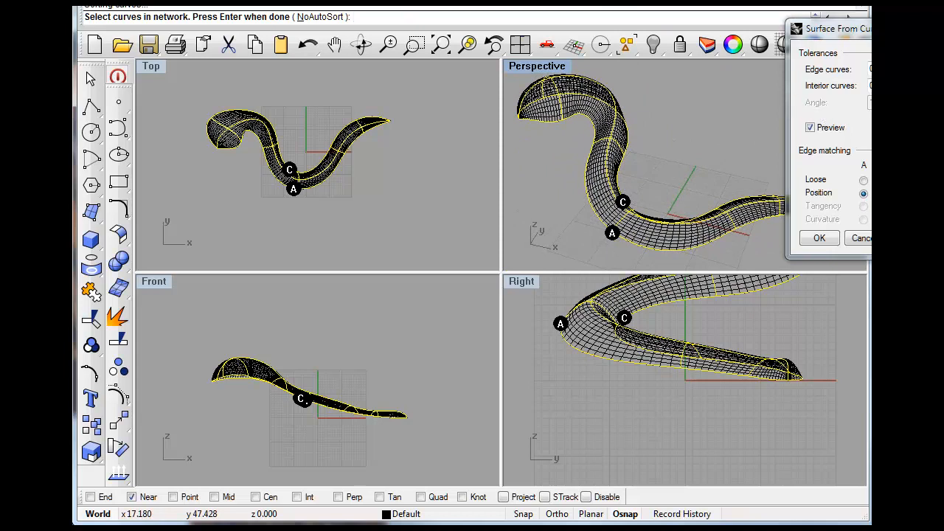
pyautogui.click(864, 180)
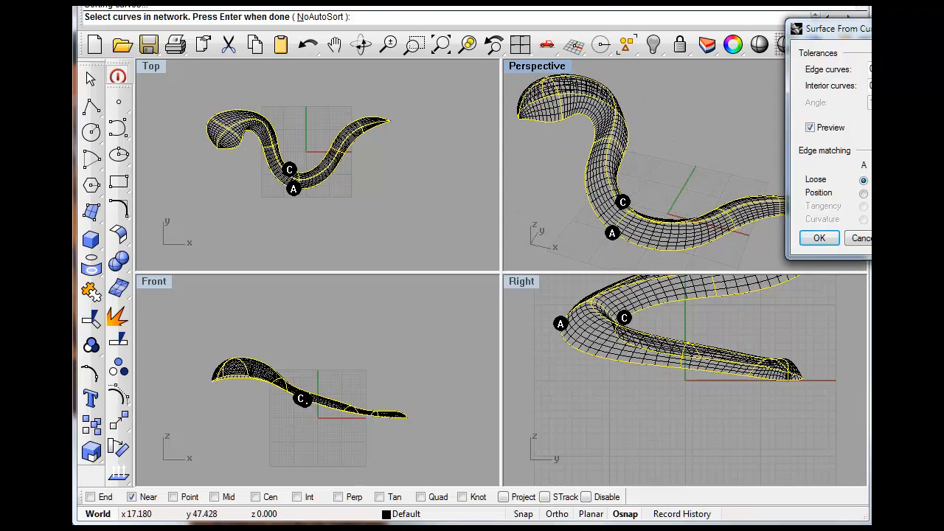
pyautogui.moveTo(681, 232); pyautogui.dragTo(826, 120, button='right')
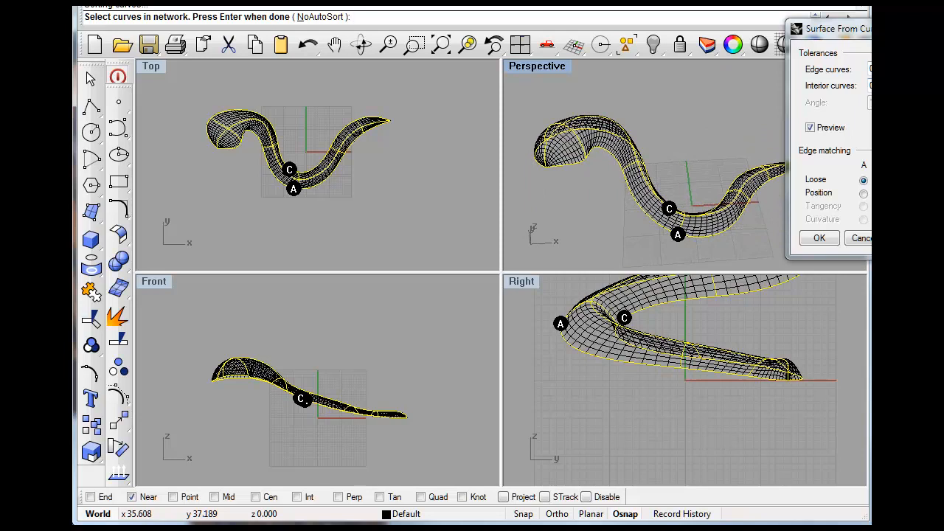
pyautogui.click(820, 239)
# Set the Perspective view to Shaded display.
pyautogui.moveTo(567, 71)
pyautogui.mouseDown(button='right')
pyautogui.moveTo(609, 114)
pyautogui.moveTo(643, 94)
pyautogui.moveTo(630, 94)
pyautogui.mouseUp(button='right')
pyautogui.click(554, 68)
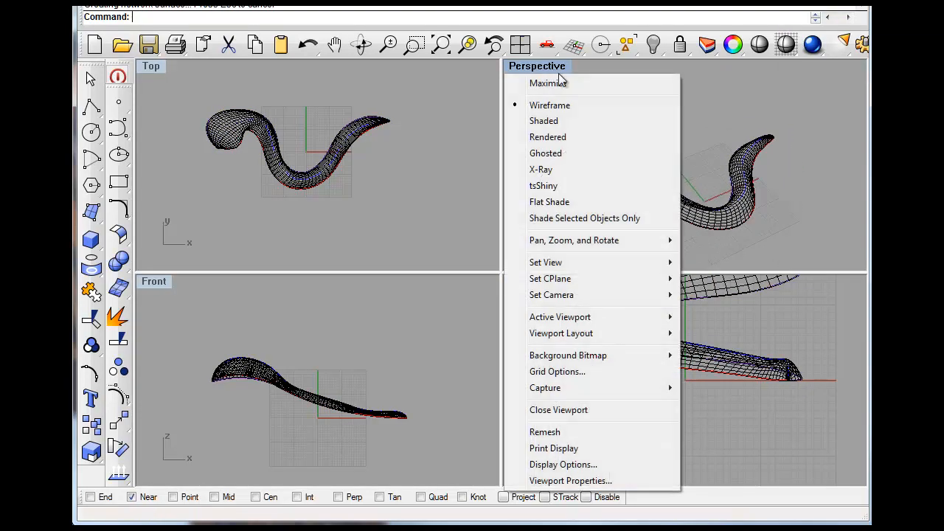
pyautogui.click(562, 121)
# Examine the point where the surface's lines converge up close, and the overall form from several angles.
pyautogui.moveTo(571, 121); pyautogui.dragTo(602, 166, button='right')
pyautogui.scroll(5, 590, 170)
pyautogui.scroll(4, 605, 168)
pyautogui.scroll(-3, 631, 180)
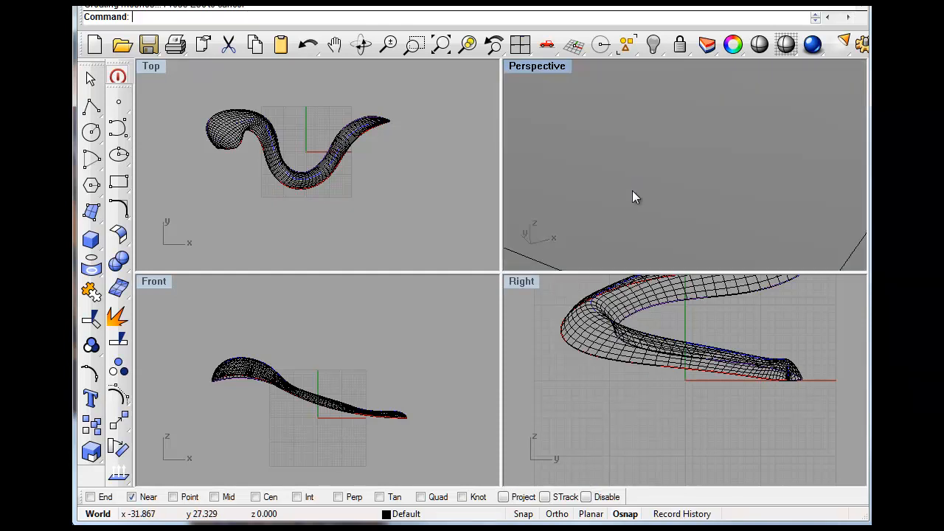
pyautogui.moveTo(644, 204); pyautogui.dragTo(630, 140, button='right')
pyautogui.scroll(4, 631, 139)
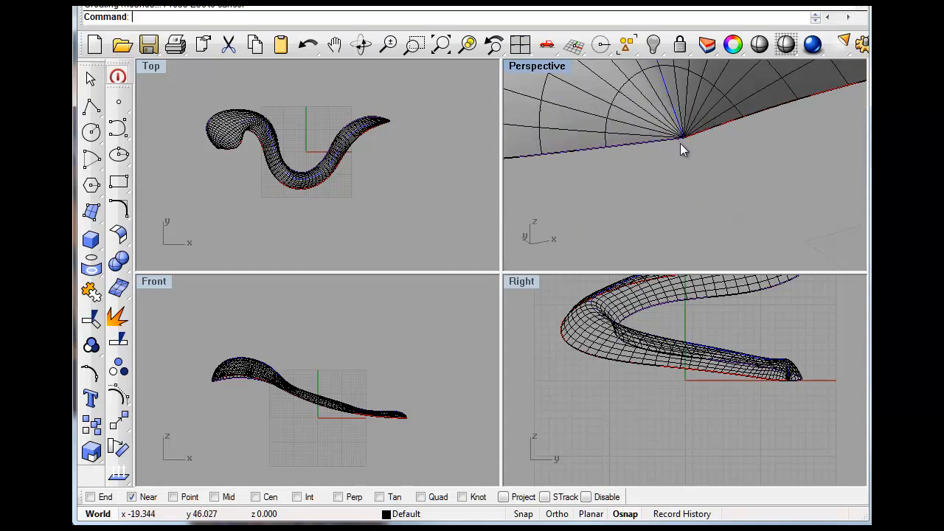
pyautogui.scroll(-8, 680, 141)
pyautogui.moveTo(694, 142); pyautogui.dragTo(661, 145, button='right')
pyautogui.scroll(-7, 661, 146)
pyautogui.moveTo(732, 167); pyautogui.dragTo(612, 187, button='right')
pyautogui.scroll(-6, 687, 161)
pyautogui.scroll(6, 686, 158)
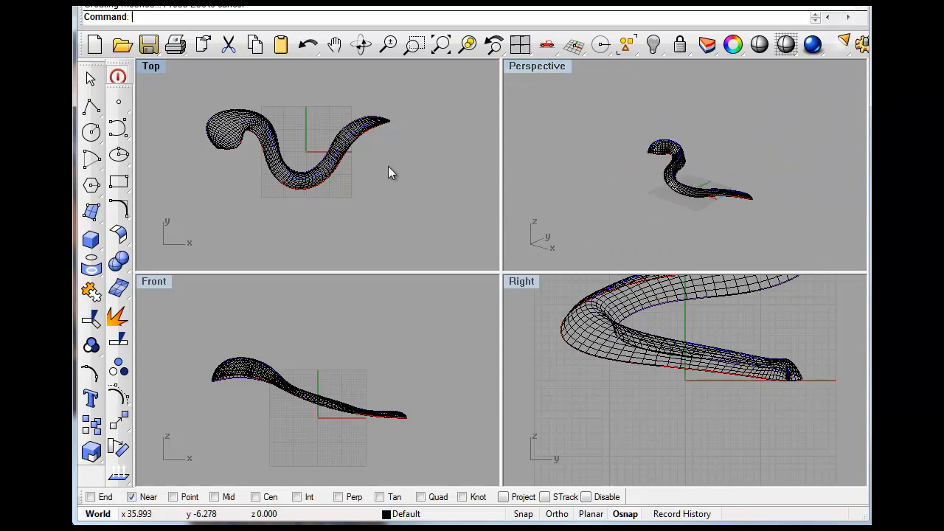
pyautogui.click(227, 139)
pyautogui.click(205, 187)
pyautogui.moveTo(285, 170); pyautogui.dragTo(270, 214, button='right')
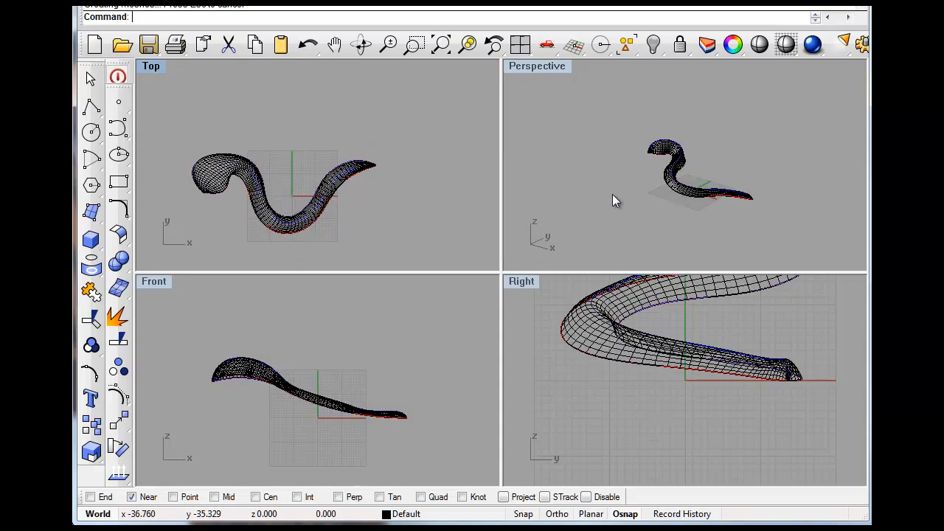
pyautogui.moveTo(614, 196); pyautogui.dragTo(771, 243, button='right')
pyautogui.click(678, 169)
pyautogui.click(661, 175)
pyautogui.click(666, 168)
pyautogui.click(550, 189)
pyautogui.click(208, 173)
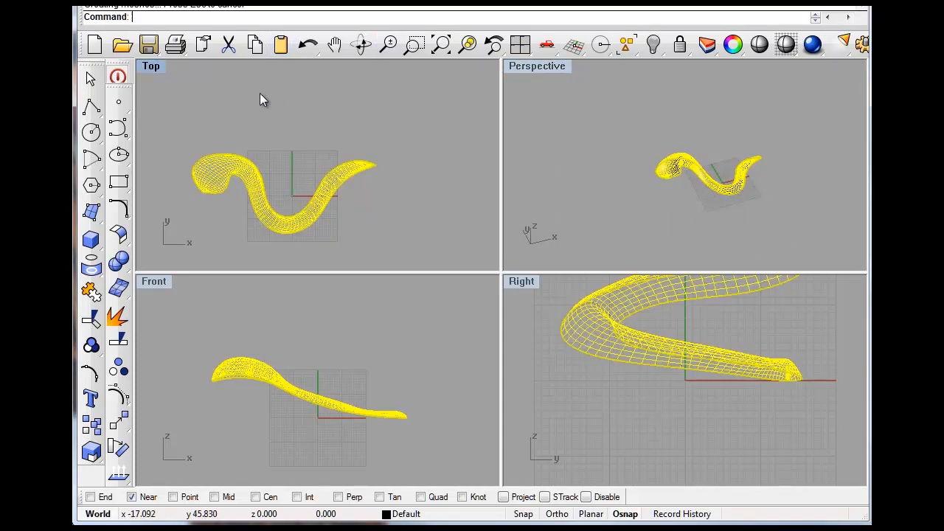
pyautogui.press('Escape')
pyautogui.click(217, 166)
pyautogui.click(212, 128)
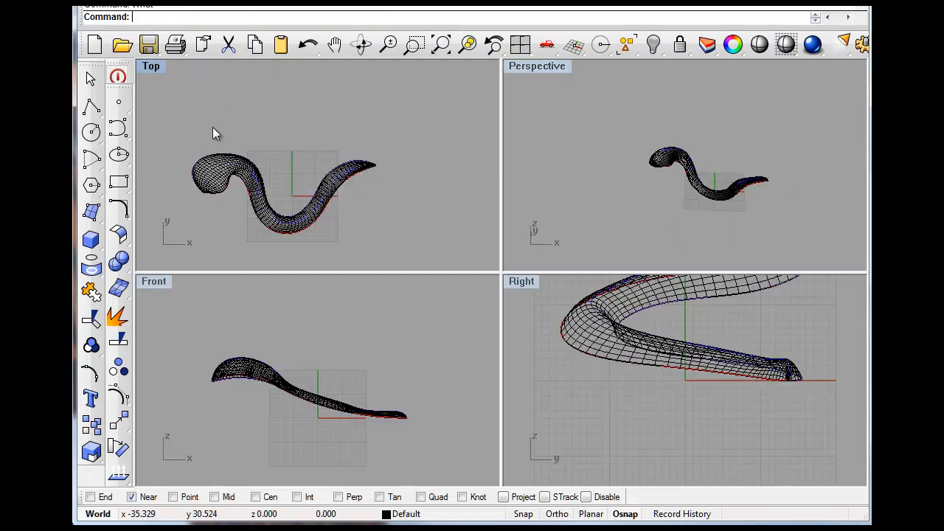
# Create the flat UV curves of the curve network surface.
pyautogui.click(208, 2)
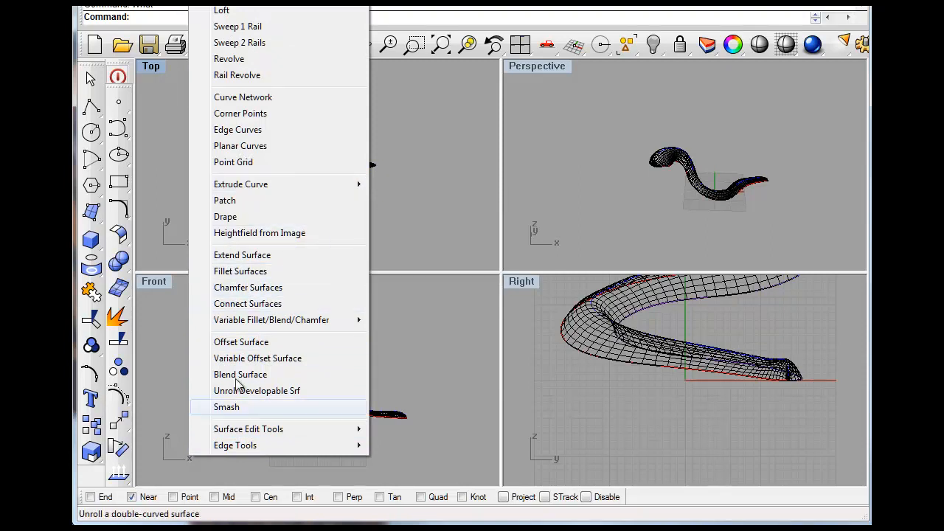
pyautogui.press('Escape')
pyautogui.click(168, 3)
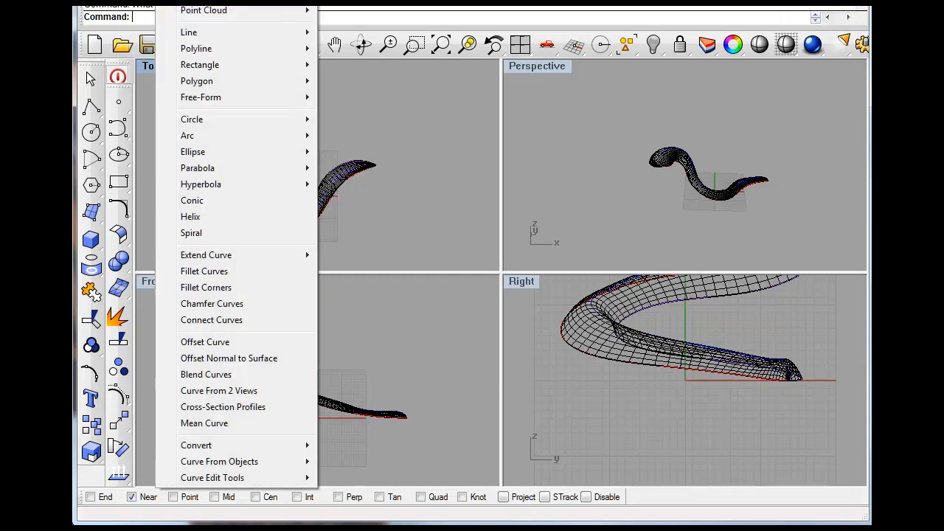
pyautogui.moveTo(275, 457)
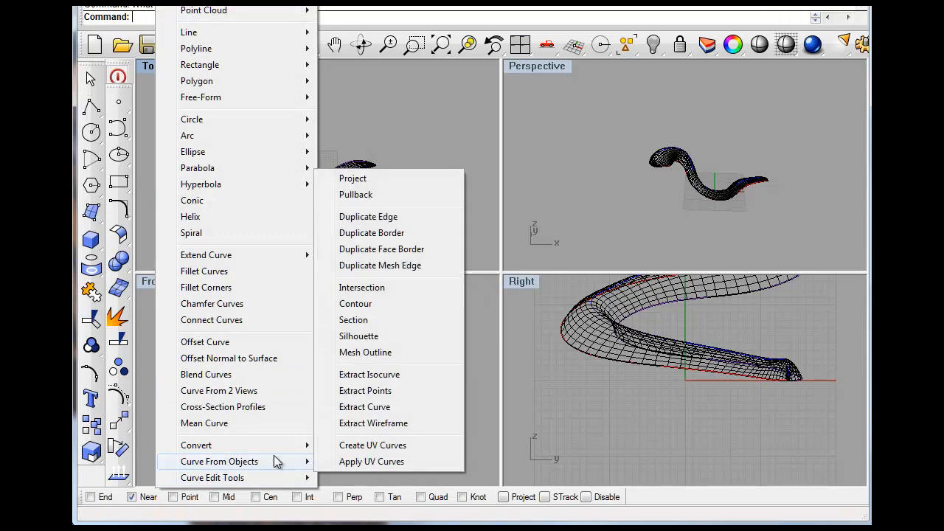
pyautogui.click(373, 445)
pyautogui.click(212, 166)
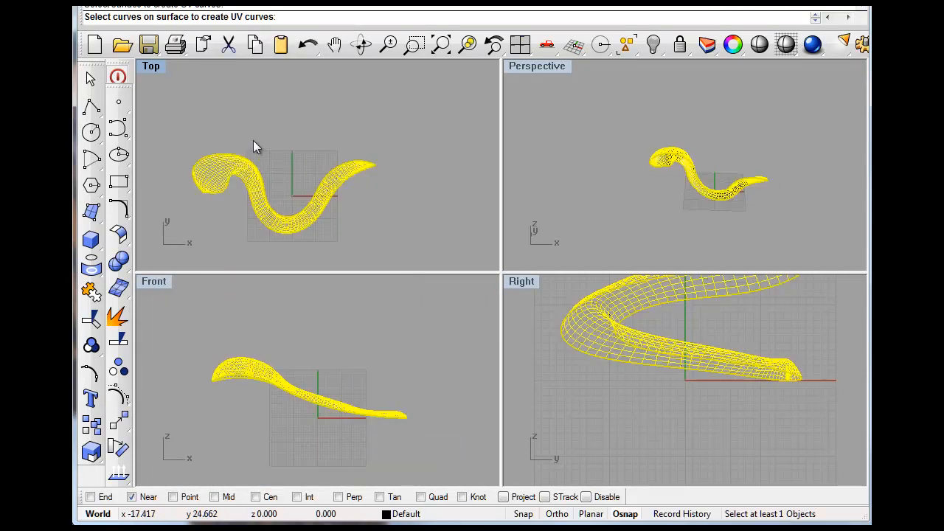
pyautogui.press('Return')
# Move the flat UV rectangle to the empty area above the curved form in the Top view.
pyautogui.moveTo(332, 138); pyautogui.dragTo(352, 205, button='right')
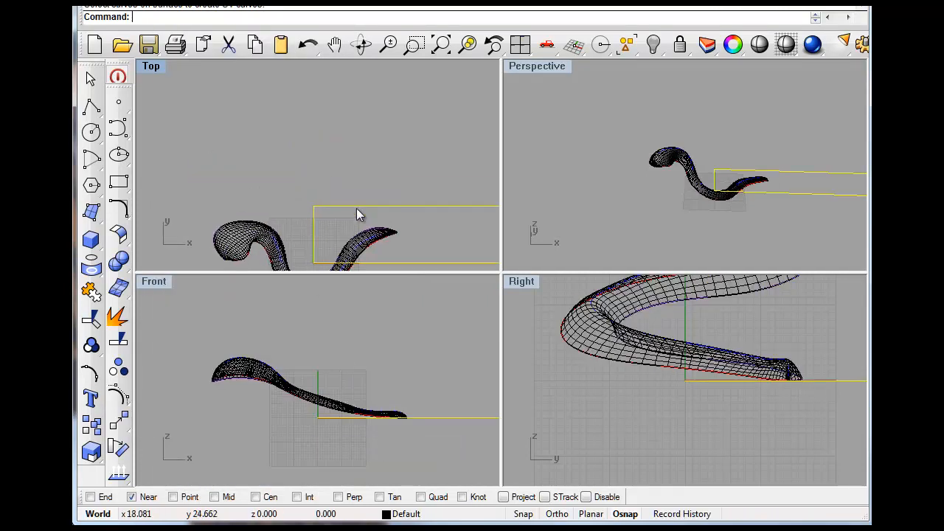
pyautogui.moveTo(352, 205); pyautogui.dragTo(211, 93)
pyautogui.moveTo(327, 208); pyautogui.dragTo(307, 202, button='right')
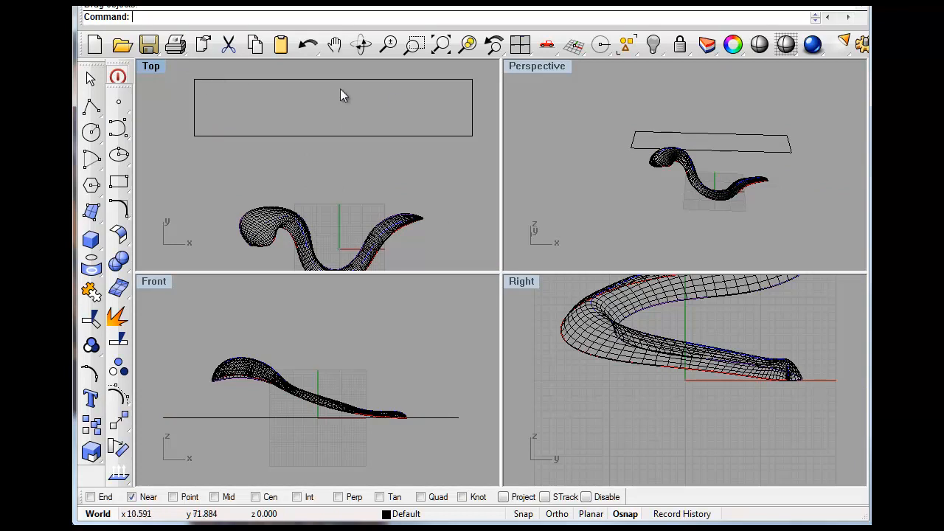
pyautogui.scroll(-2, 322, 219)
# Explode the UV rectangle and build a flat Sweep 2 Rails surface from its edges with the cross-section option Do not simplify.
pyautogui.click(247, 163)
pyautogui.click(116, 318)
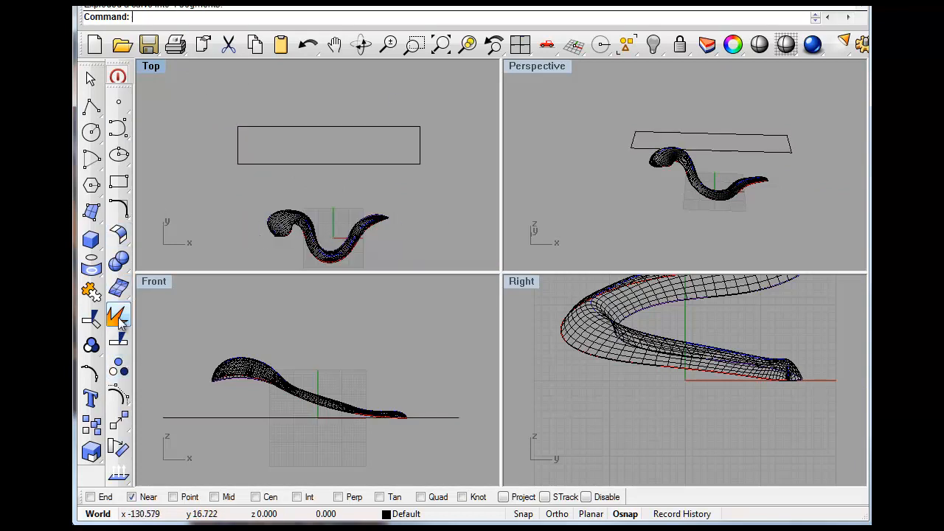
pyautogui.click(221, 6)
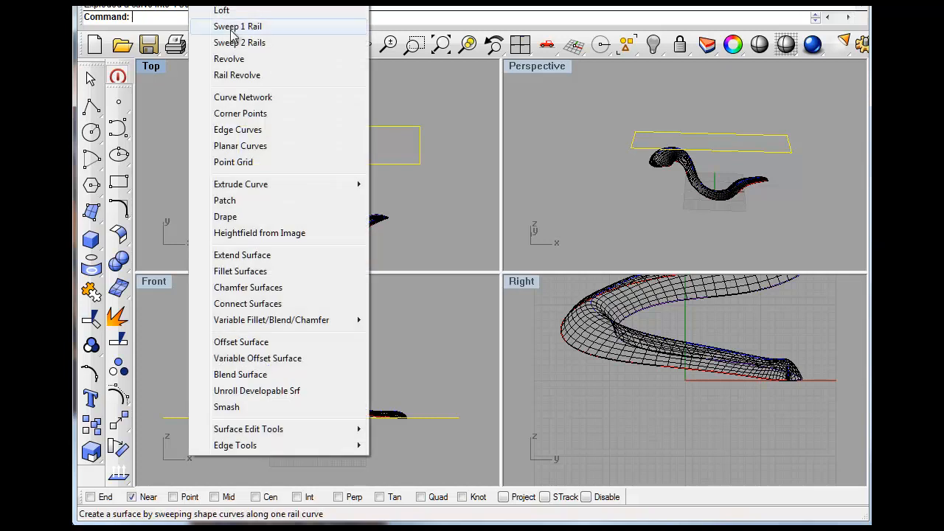
pyautogui.click(236, 40)
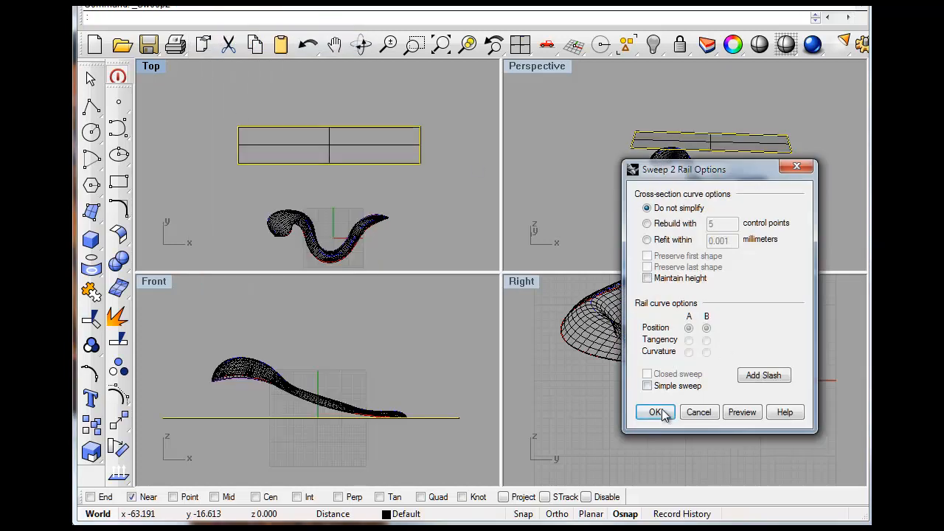
pyautogui.click(655, 413)
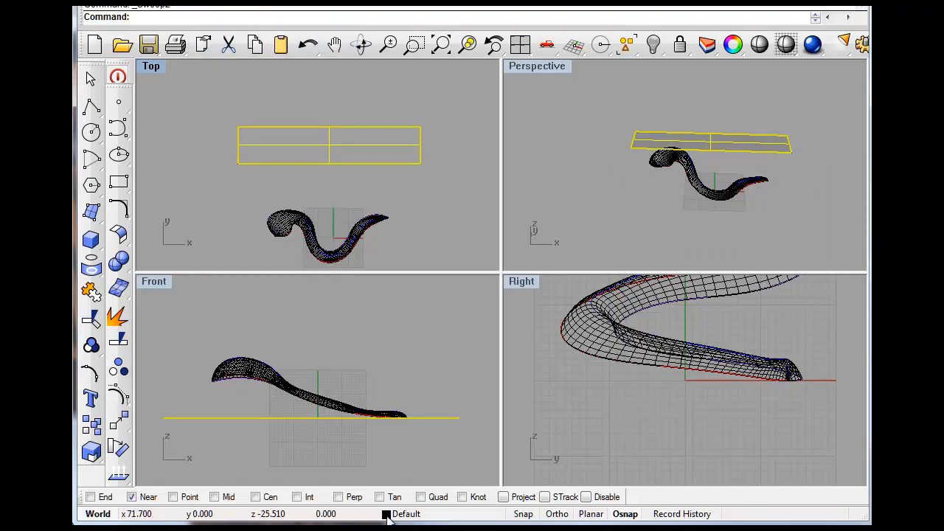
# Assign the flat swept surface to Layer 05.
pyautogui.rightClick(386, 518)
pyautogui.click(404, 516)
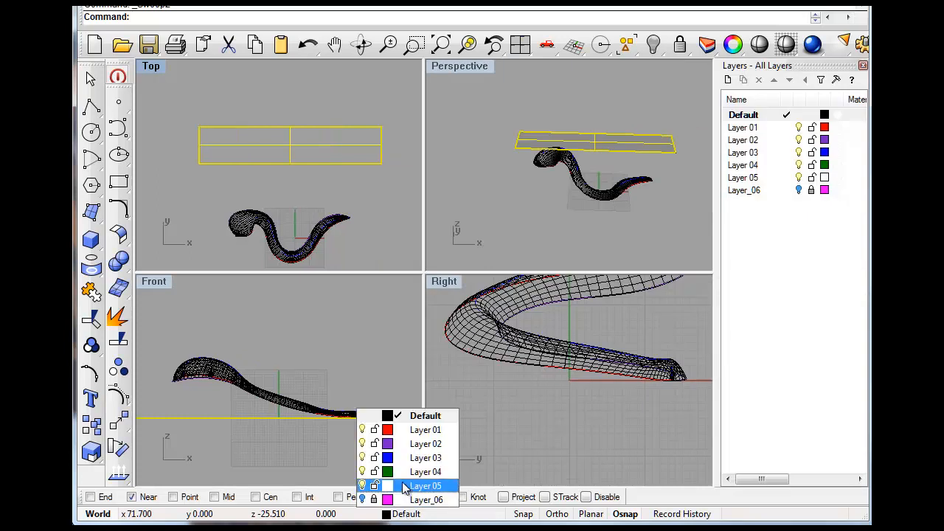
pyautogui.click(435, 500)
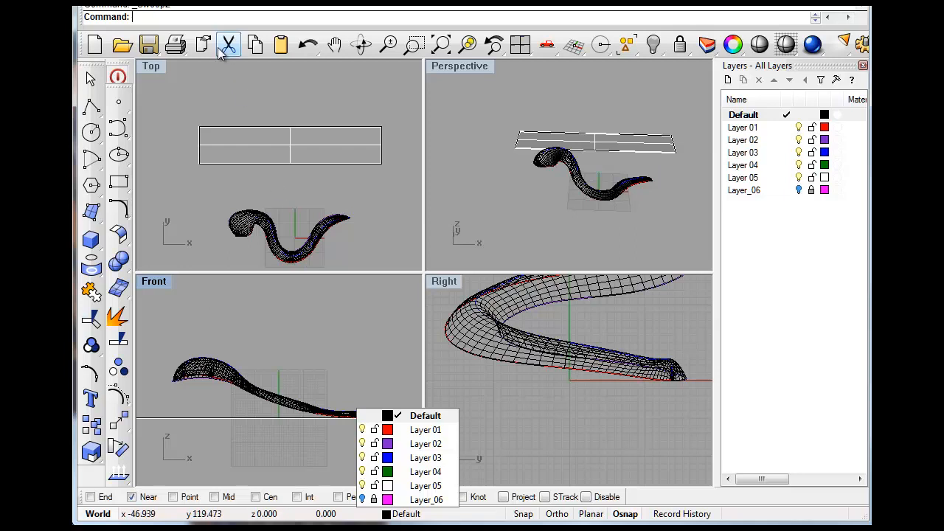
# Select all curves in the model with SelCrv and hide them.
pyautogui.write('SelCr')
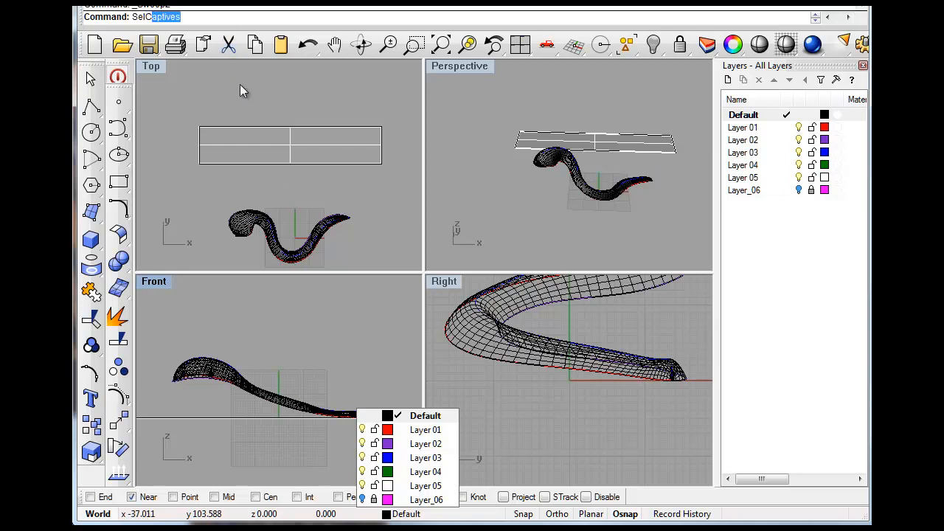
pyautogui.write('v')
pyautogui.press('Return')
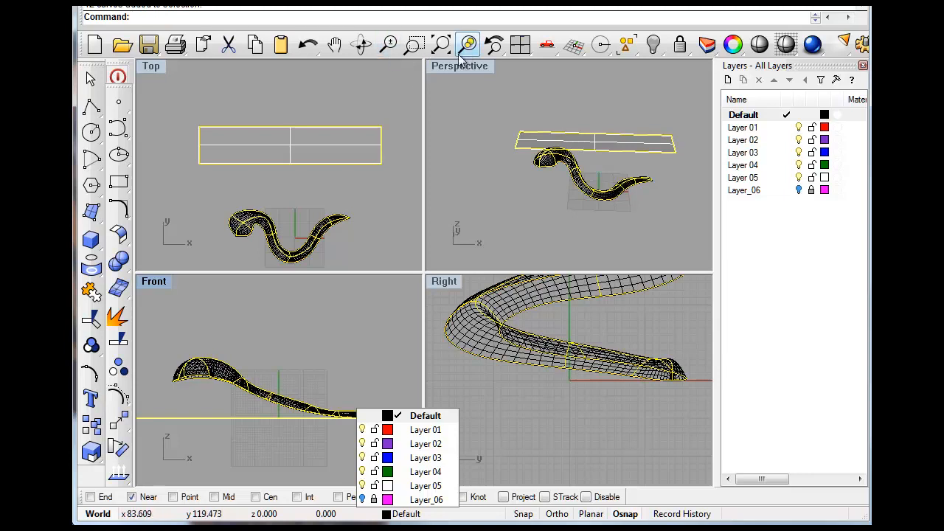
pyautogui.click(655, 46)
# Draw a horizontal ellipse from its center in the Top view, beyond the flat surface's upper-left corner, with a first semi-axis of about 32 mm.
pyautogui.moveTo(319, 204)
pyautogui.mouseDown(button='right')
pyautogui.moveTo(332, 176)
pyautogui.moveTo(283, 199)
pyautogui.moveTo(305, 218)
pyautogui.moveTo(316, 210)
pyautogui.mouseUp(button='right')
pyautogui.scroll(4, 268, 196)
pyautogui.scroll(-6, 268, 186)
pyautogui.moveTo(268, 174); pyautogui.dragTo(283, 204, button='right')
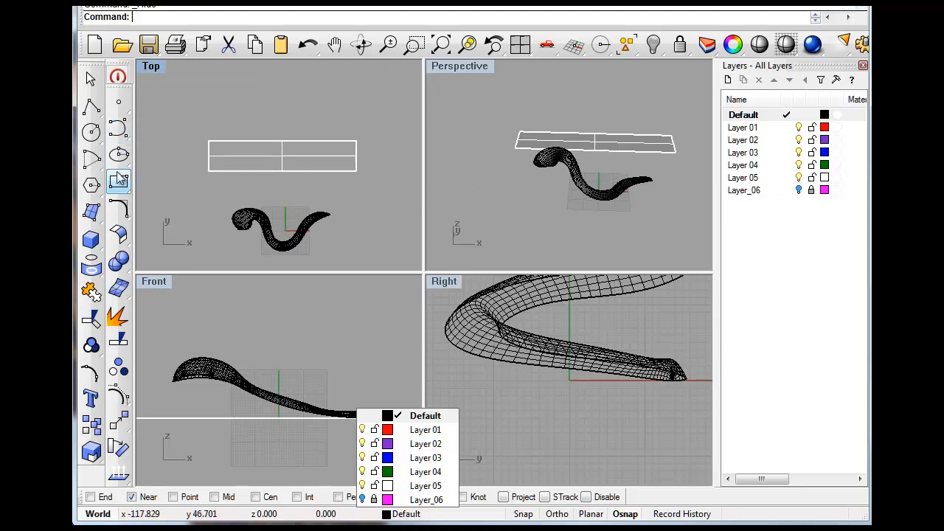
pyautogui.click(119, 155)
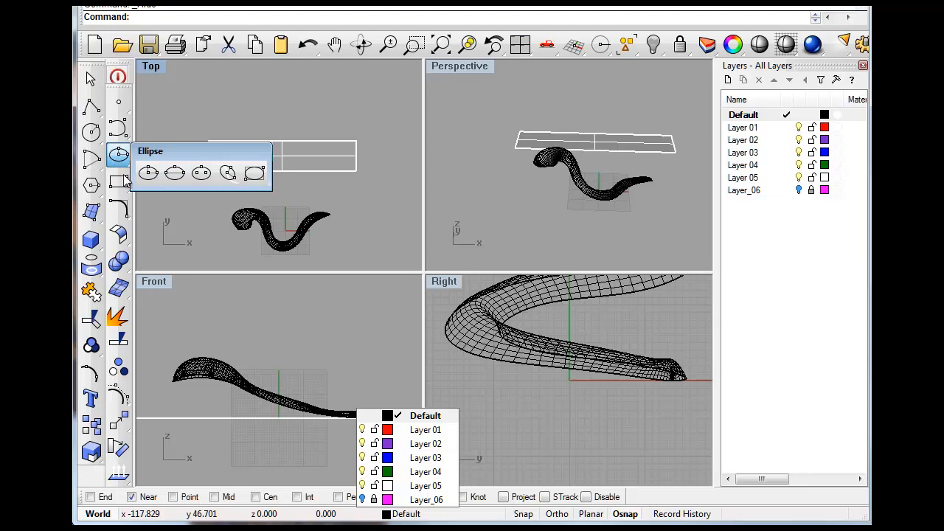
pyautogui.click(148, 173)
pyautogui.click(170, 106)
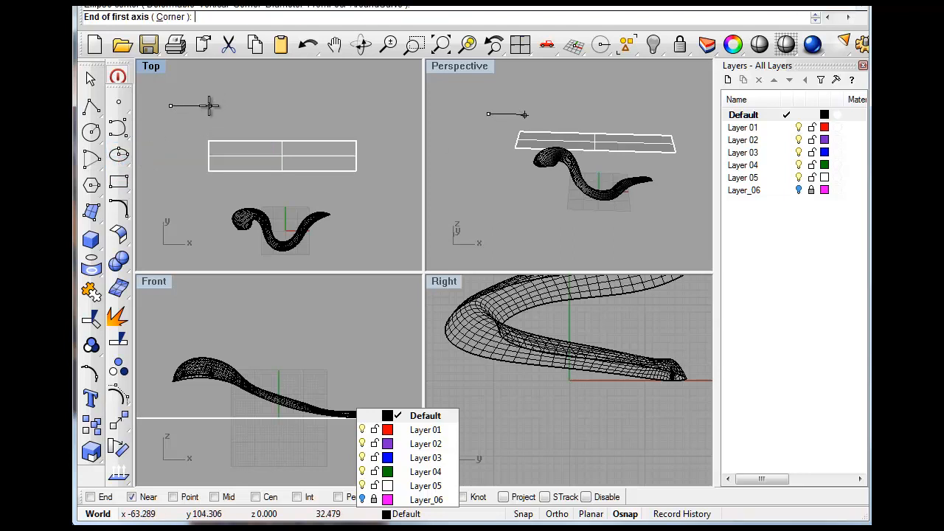
pyautogui.click(210, 106)
pyautogui.click(206, 121)
# Turn on the ellipse's control points and maximize the Top viewport with the Layers panel closed.
pyautogui.moveTo(191, 129); pyautogui.dragTo(240, 132, button='right')
pyautogui.click(229, 123)
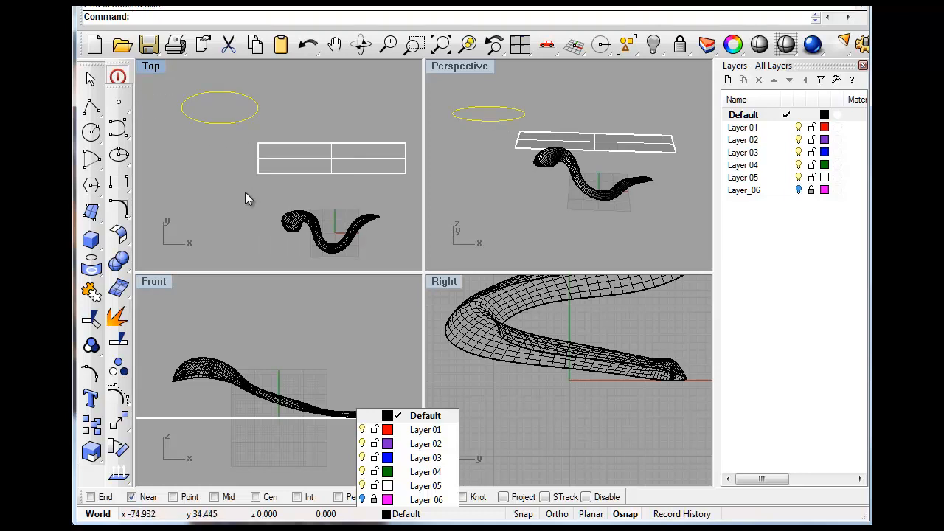
pyautogui.press('F10')
pyautogui.moveTo(162, 65)
pyautogui.mouseDown()
pyautogui.moveTo(171, 90)
pyautogui.moveTo(198, 115)
pyautogui.moveTo(168, 78)
pyautogui.mouseUp()
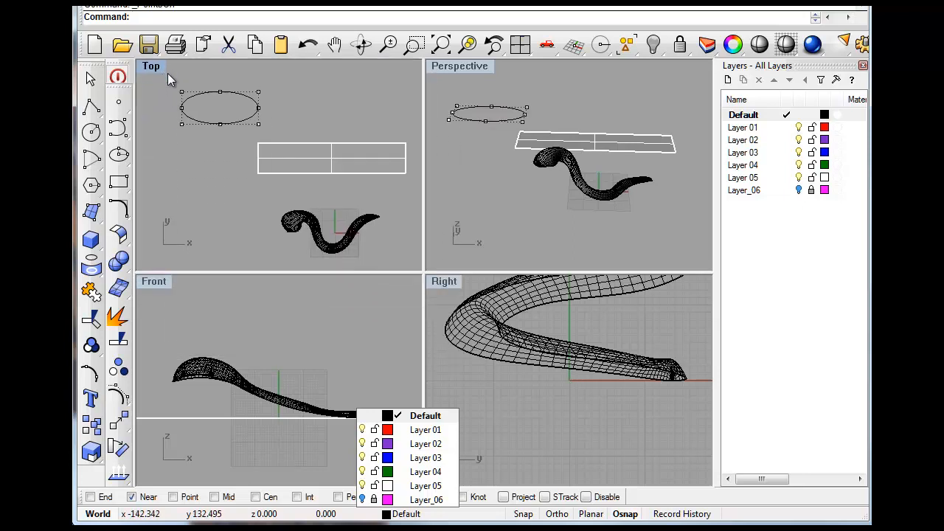
pyautogui.click(863, 66)
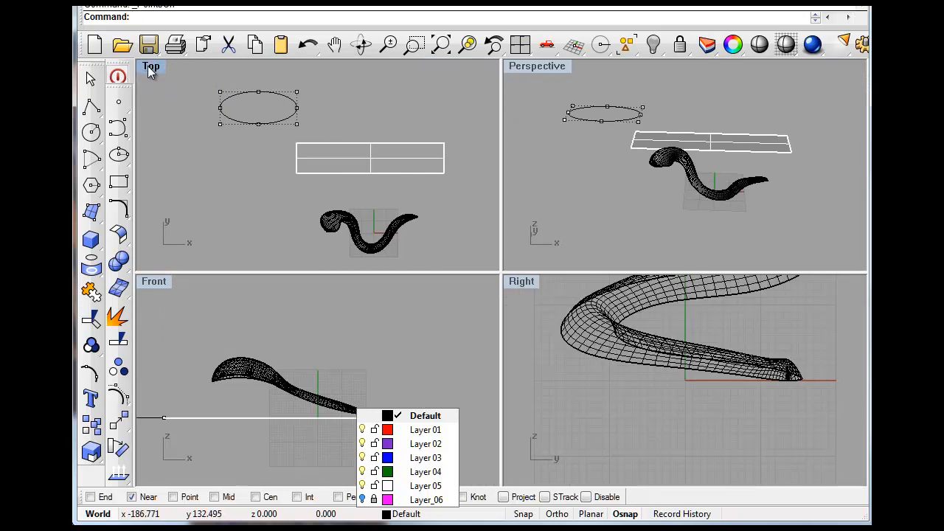
pyautogui.doubleClick(152, 67)
# Shift the ellipse's three left-end control points inward to form an egg shape, and turn the control points off.
pyautogui.scroll(3, 211, 169)
pyautogui.moveTo(280, 141); pyautogui.dragTo(340, 263)
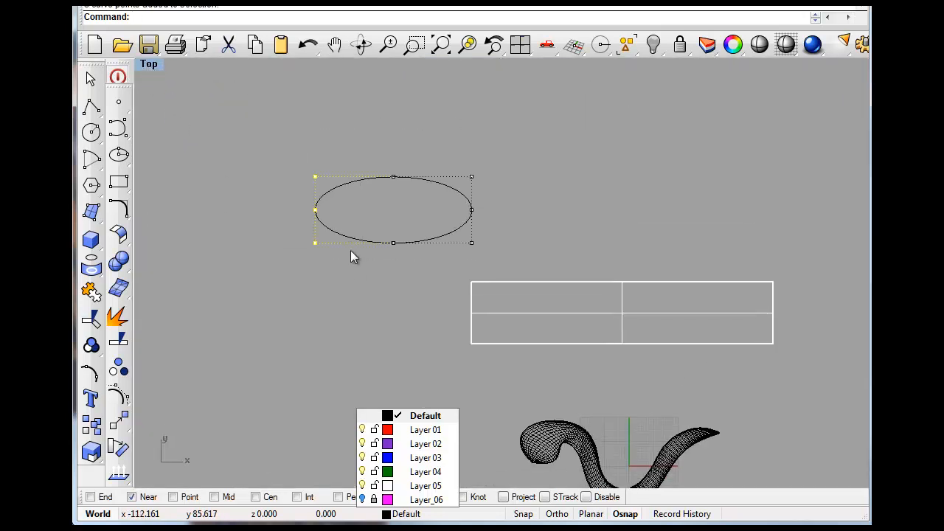
pyautogui.moveTo(315, 210); pyautogui.dragTo(357, 212)
pyautogui.moveTo(326, 281); pyautogui.dragTo(254, 246, button='right')
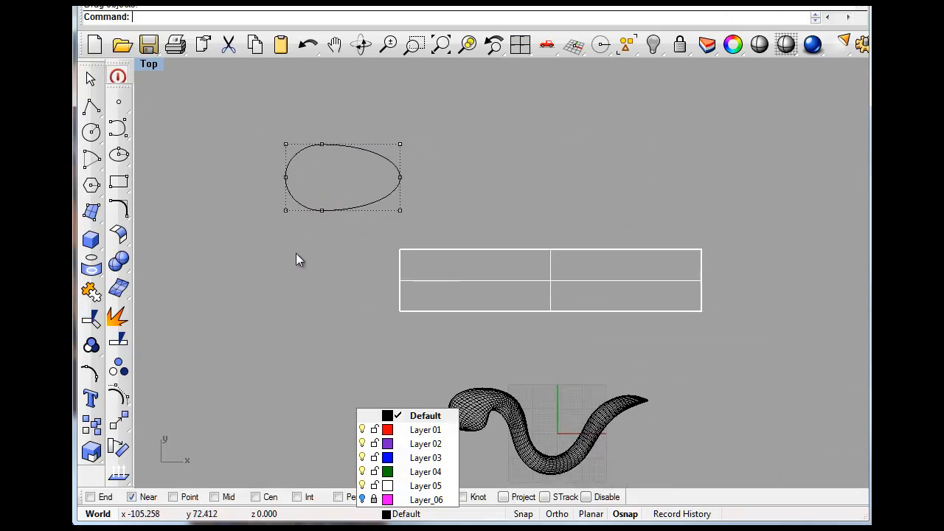
pyautogui.press('Escape')
# Assign the curved network surface to Layer 04.
pyautogui.moveTo(298, 229); pyautogui.dragTo(254, 202, button='right')
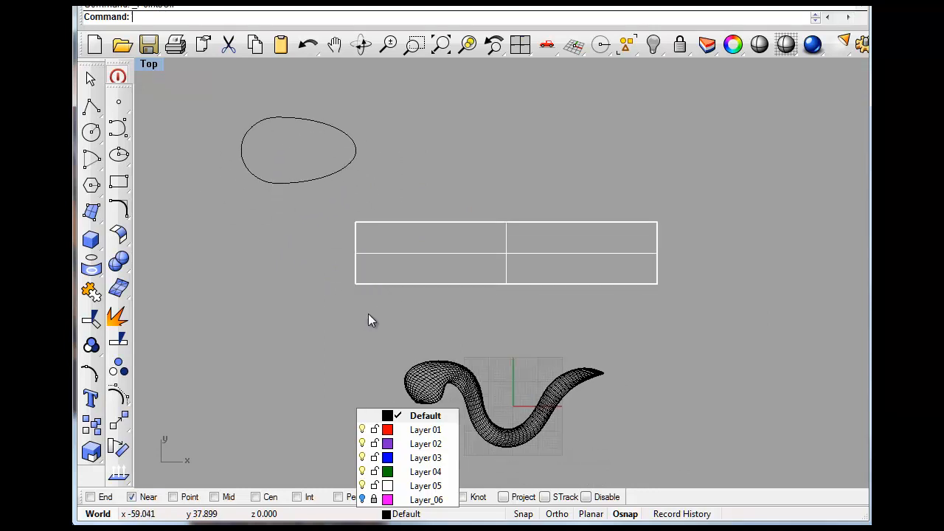
pyautogui.scroll(-2, 377, 314)
pyautogui.click(402, 316)
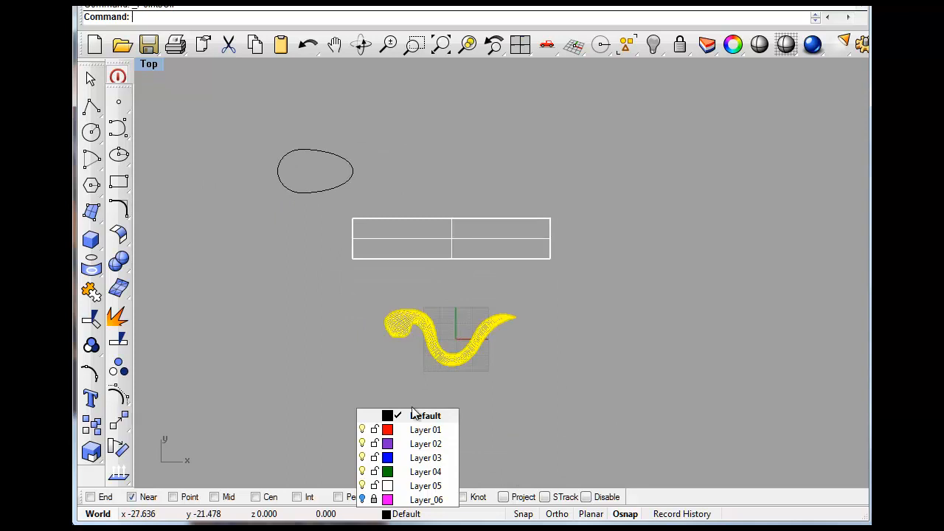
pyautogui.rightClick(394, 470)
pyautogui.click(468, 494)
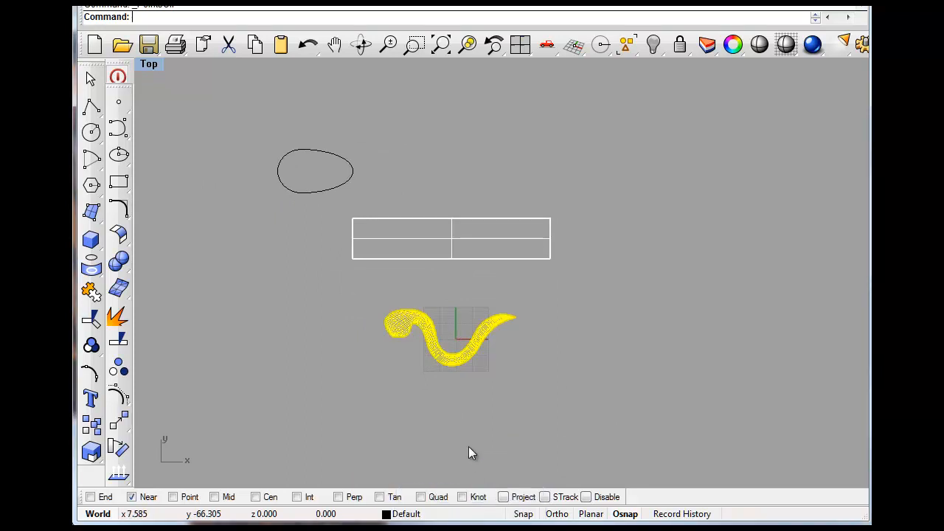
# Turn off Layer 04 and Layer 05 so both surfaces are hidden.
pyautogui.click(406, 514)
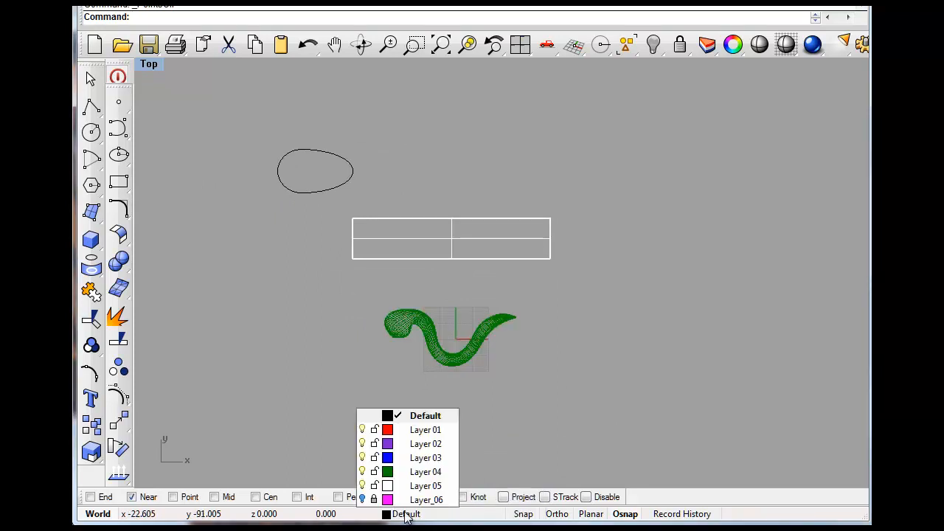
pyautogui.click(362, 486)
pyautogui.click(362, 471)
pyautogui.click(326, 383)
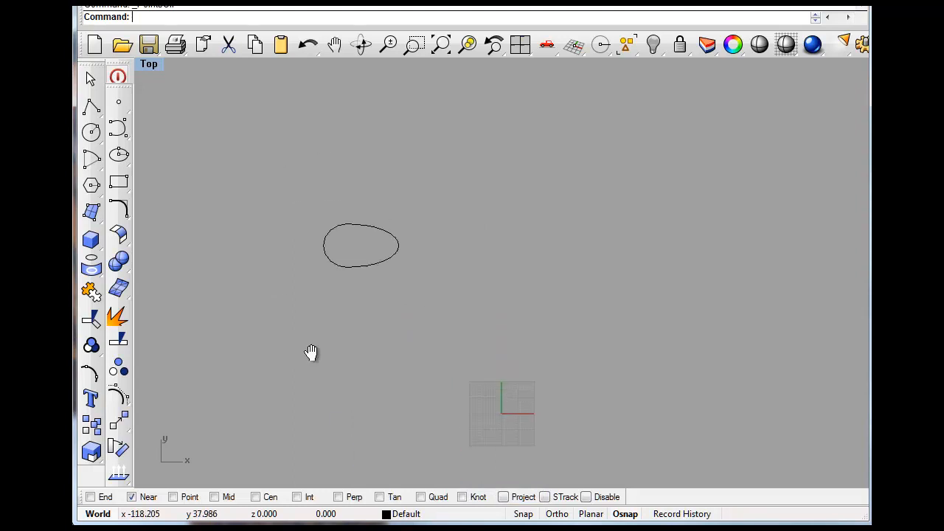
# Move the egg-shaped curve onto the grid around the origin, centered on the x axis with its blunt end at the grid's left edge.
pyautogui.click(328, 257)
pyautogui.moveTo(379, 258); pyautogui.dragTo(520, 424)
pyautogui.moveTo(578, 442); pyautogui.dragTo(527, 354, button='right')
pyautogui.scroll(5, 364, 302)
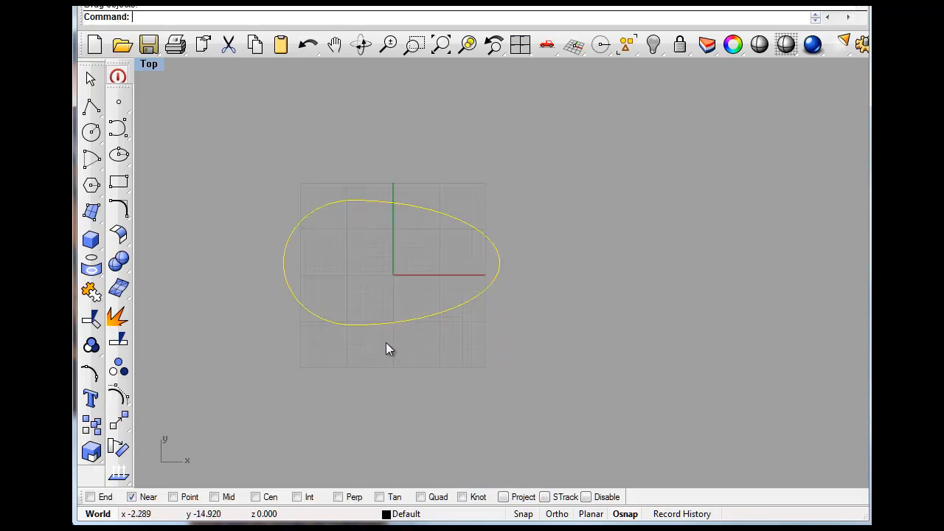
pyautogui.moveTo(390, 325); pyautogui.dragTo(408, 338)
pyautogui.click(611, 368)
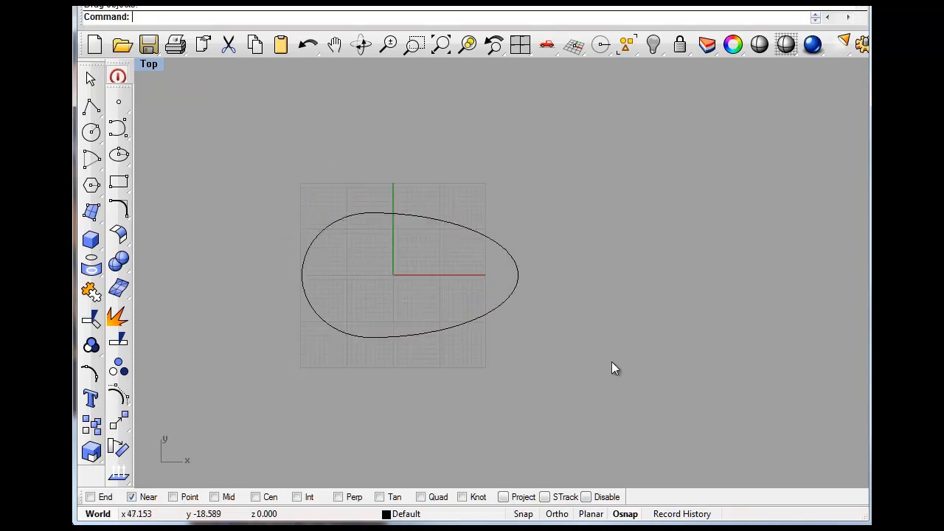
pyautogui.click(438, 336)
pyautogui.click(346, 394)
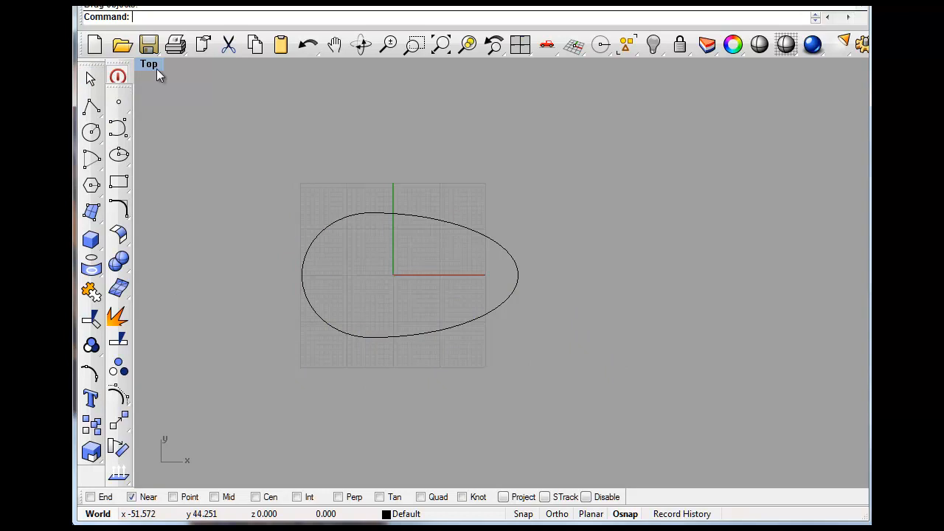
# Draw an arched degree-3 control-point curve in the Front view between the egg curve's two ends, using only End and Quad snaps.
pyautogui.doubleClick(156, 69)
pyautogui.scroll(6, 323, 411)
pyautogui.moveTo(284, 339); pyautogui.dragTo(282, 308, button='right')
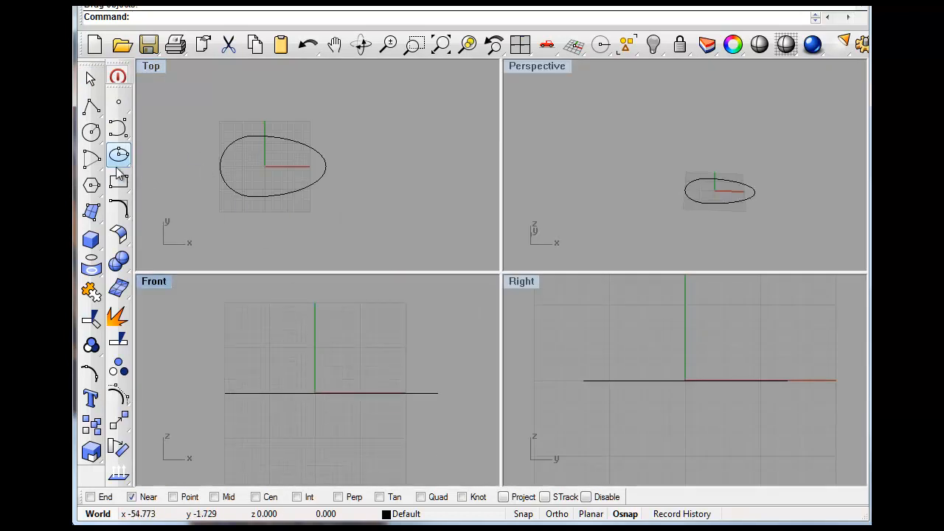
pyautogui.click(120, 136)
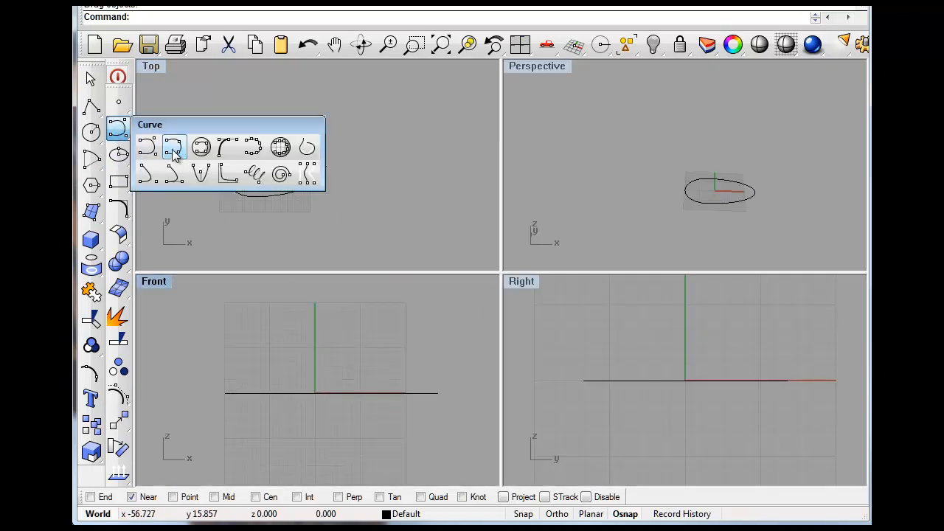
pyautogui.click(144, 146)
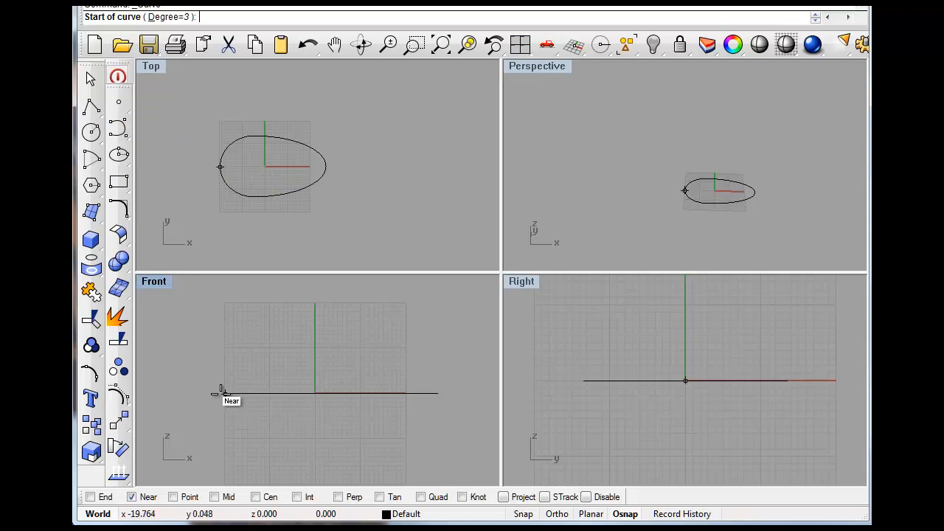
pyautogui.click(101, 499)
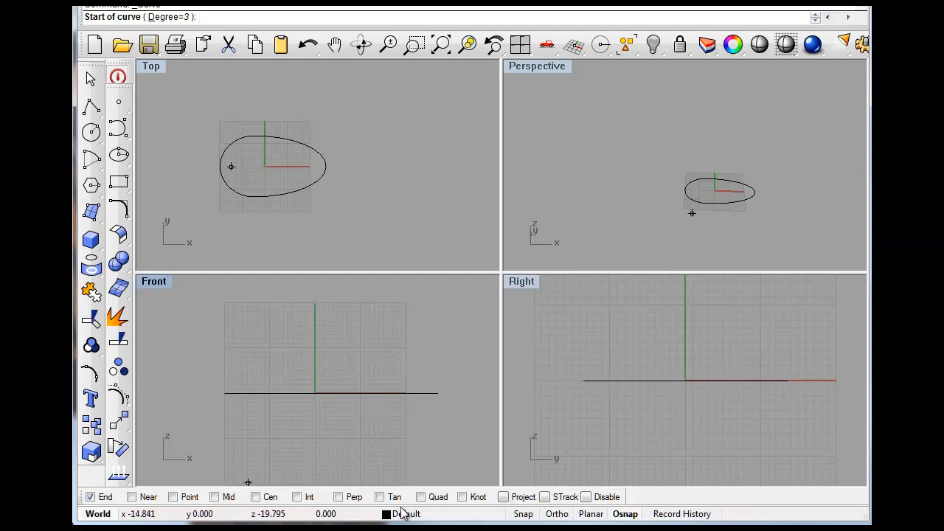
pyautogui.click(421, 497)
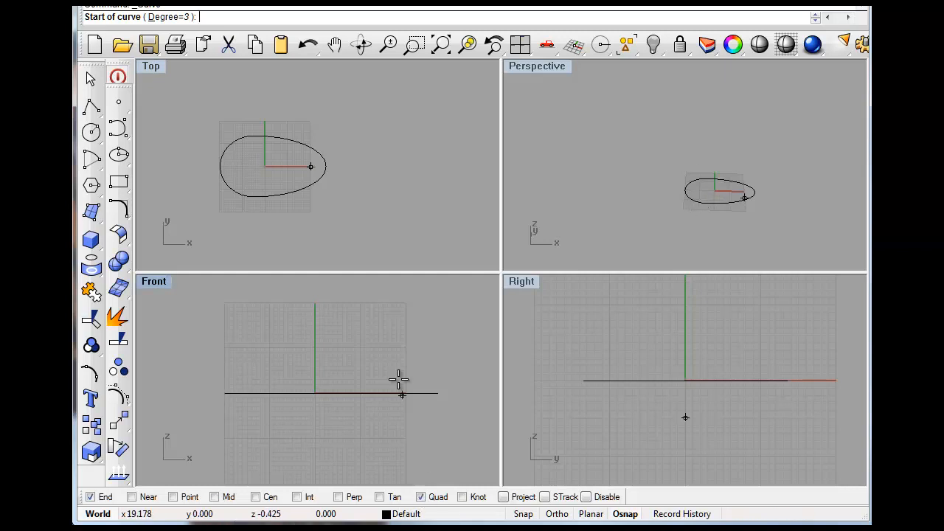
pyautogui.click(223, 167)
pyautogui.click(247, 377)
pyautogui.click(279, 369)
pyautogui.click(332, 367)
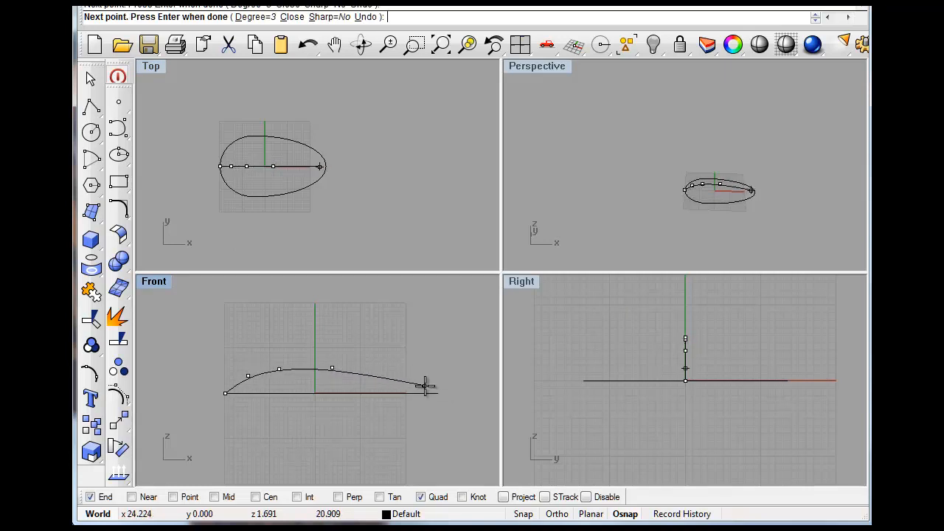
pyautogui.click(438, 394)
pyautogui.press('Return')
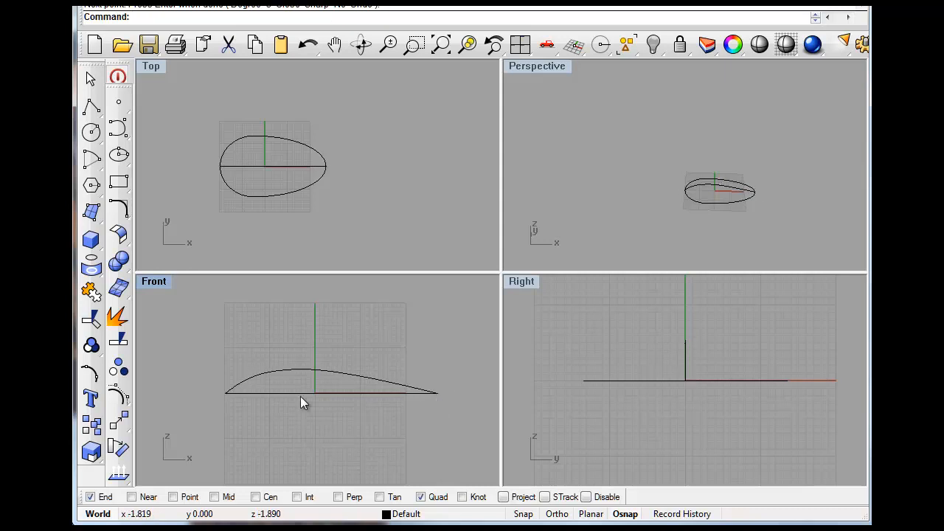
# Select the egg curve and the arched curve and move both slightly up above the x axis in the Front view.
pyautogui.moveTo(693, 179); pyautogui.dragTo(691, 148, button='right')
pyautogui.moveTo(211, 347); pyautogui.dragTo(484, 428)
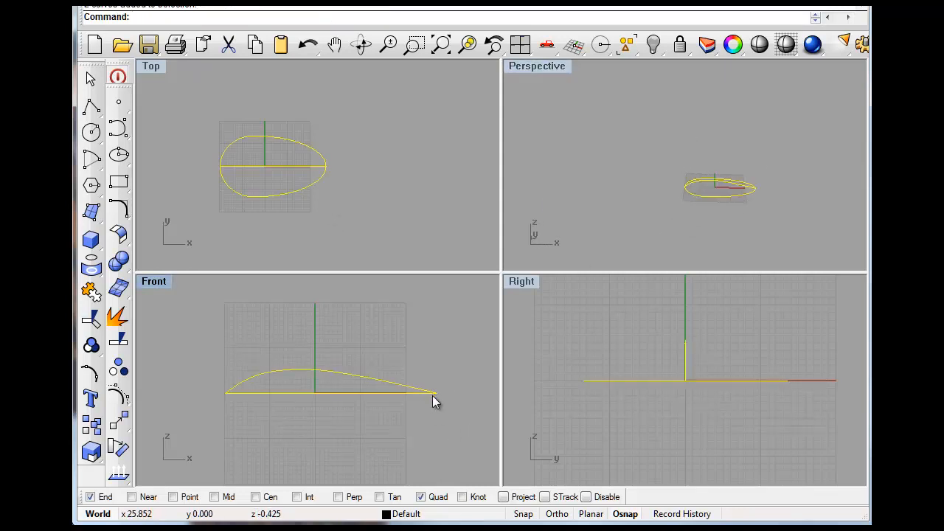
pyautogui.moveTo(436, 395); pyautogui.dragTo(435, 387)
pyautogui.press('Escape')
# Extrude the egg curve straight down to the x axis without caps, and maximize the Perspective view on the resulting band.
pyautogui.click(371, 384)
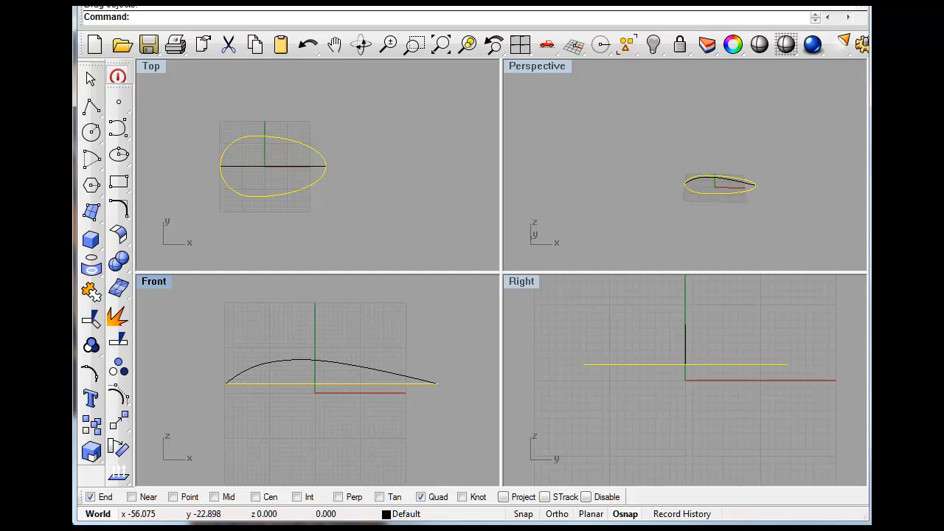
pyautogui.click(206, 1)
pyautogui.moveTo(273, 187)
pyautogui.click(386, 184)
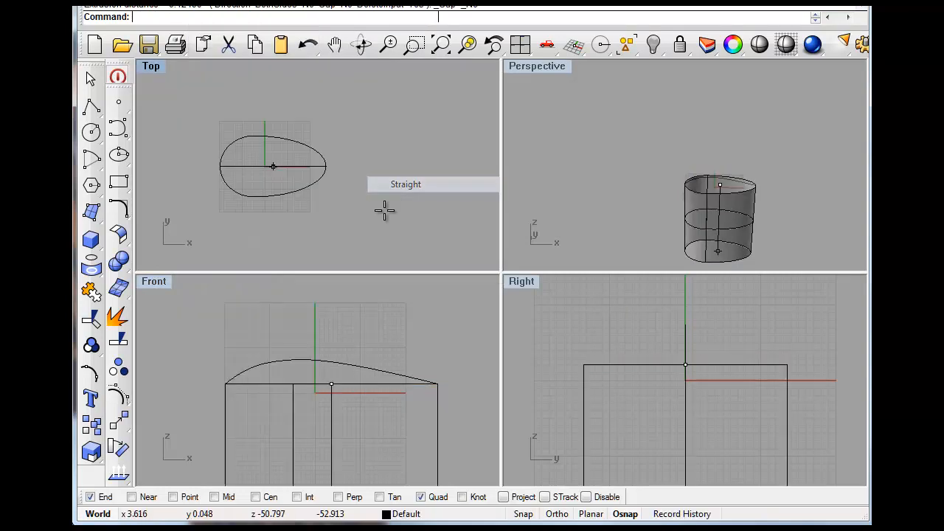
pyautogui.scroll(5, 347, 395)
pyautogui.click(343, 371)
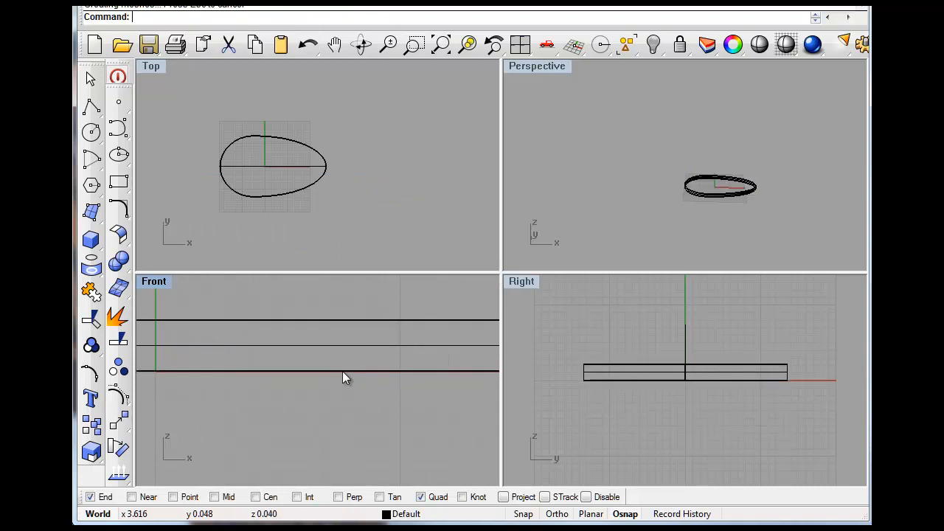
pyautogui.scroll(-6, 335, 414)
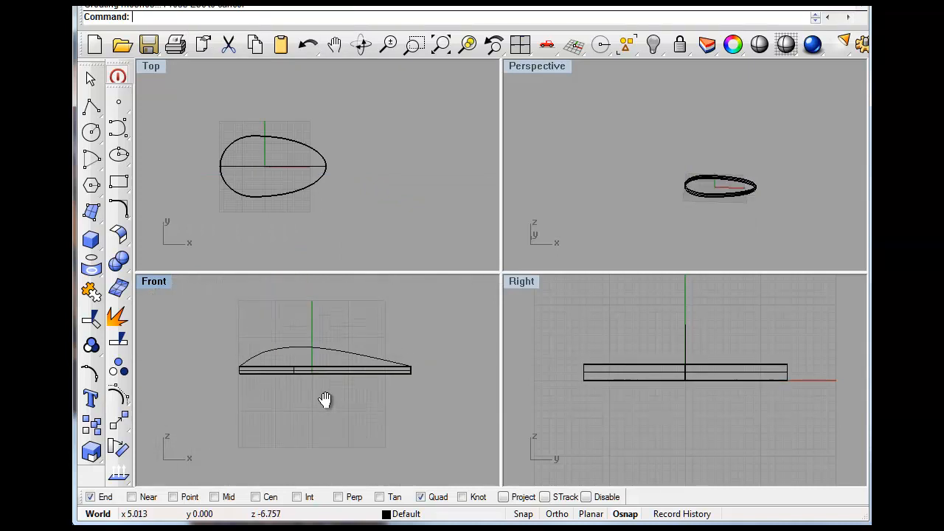
pyautogui.click(240, 369)
pyautogui.press('Escape')
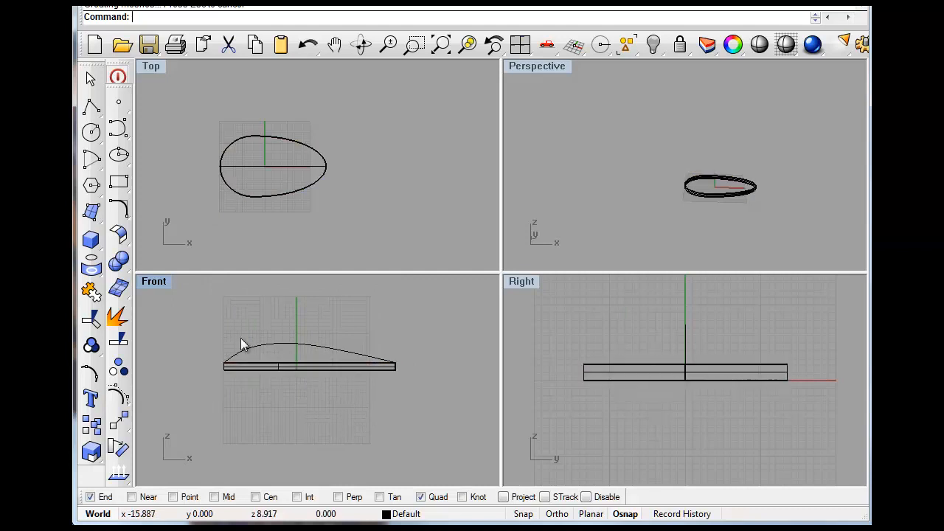
pyautogui.doubleClick(531, 67)
pyautogui.moveTo(437, 294); pyautogui.dragTo(557, 287, button='right')
pyautogui.scroll(8, 556, 283)
pyautogui.moveTo(529, 334); pyautogui.dragTo(505, 343, button='right')
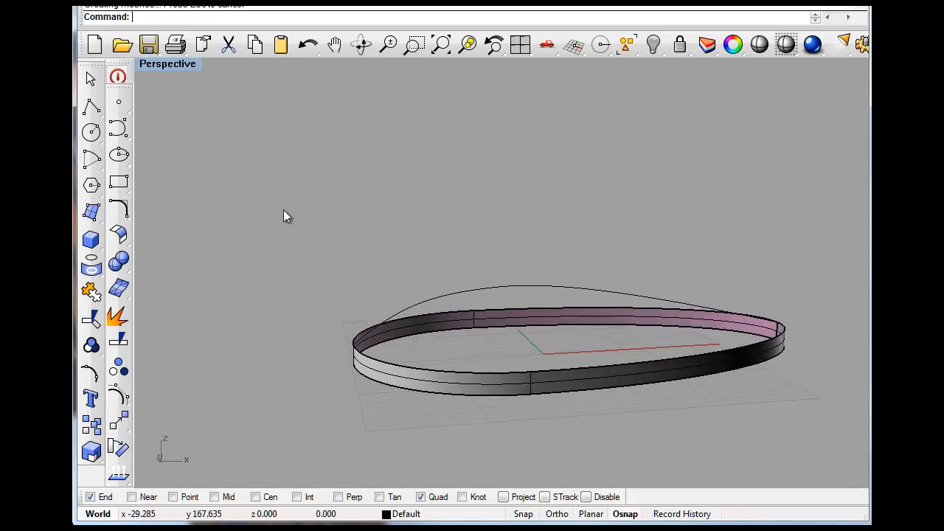
pyautogui.write('oft')
pyautogui.press('Return')
pyautogui.click(518, 371)
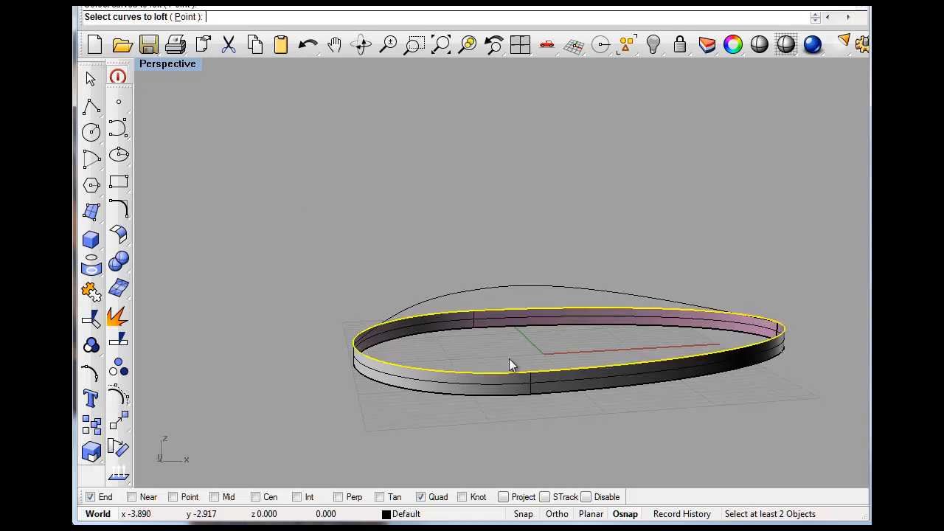
pyautogui.press('Escape')
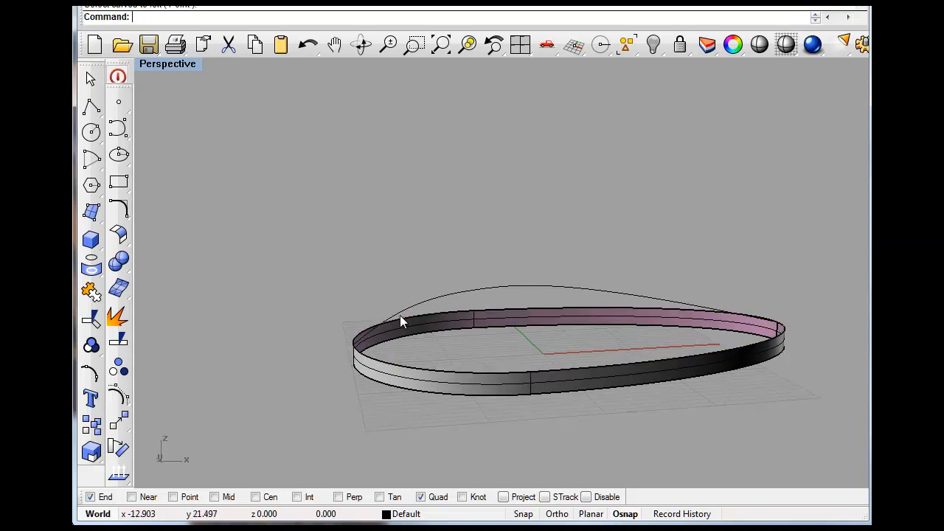
# Duplicate the border curves of the extruded egg-shaped band with DupBorder.
pyautogui.click(410, 371)
pyautogui.click(318, 368)
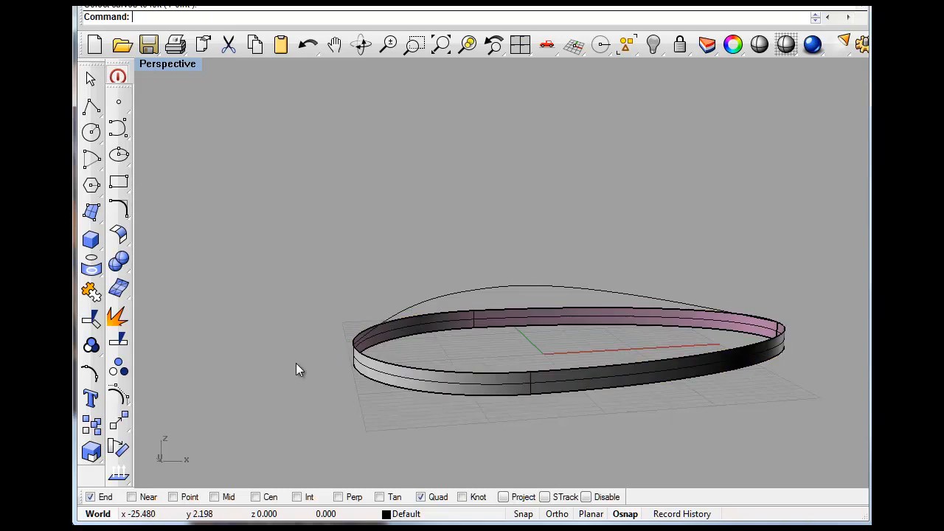
pyautogui.click(429, 371)
pyautogui.click(371, 389)
pyautogui.click(400, 381)
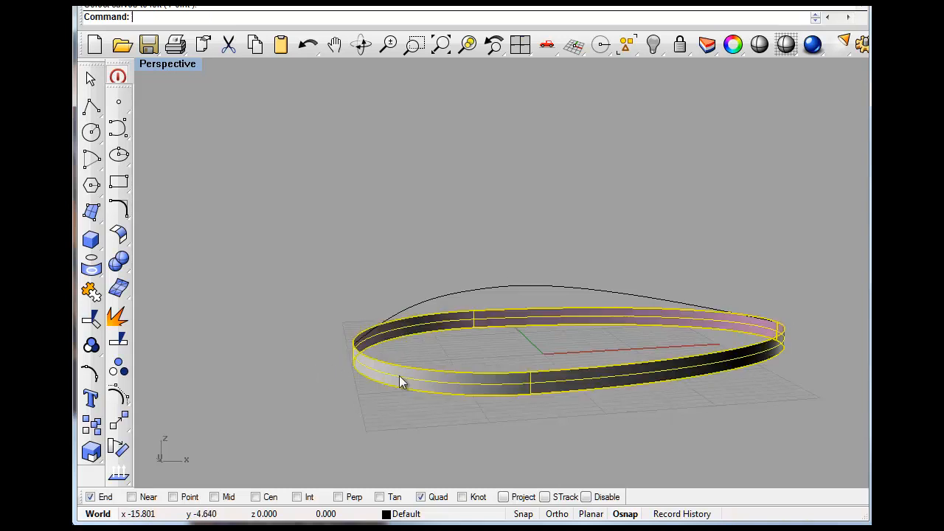
pyautogui.write('Dup')
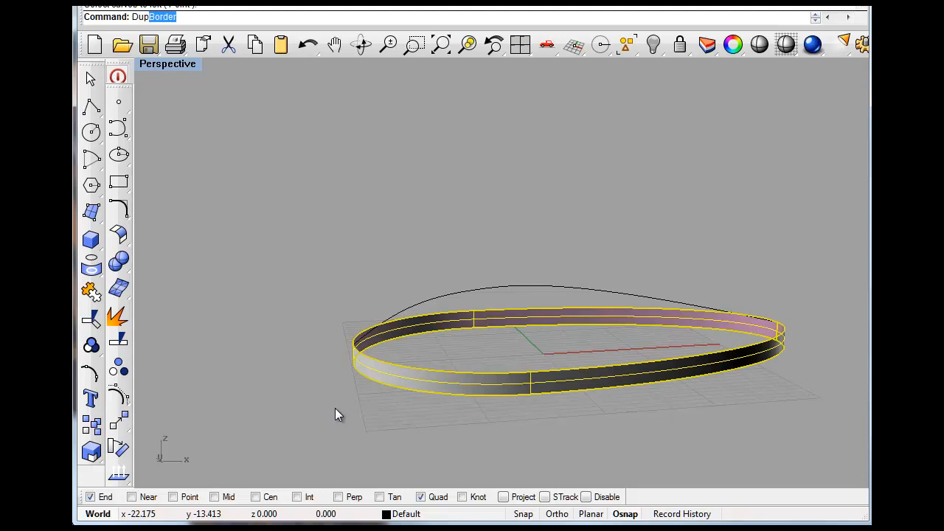
pyautogui.press('Return')
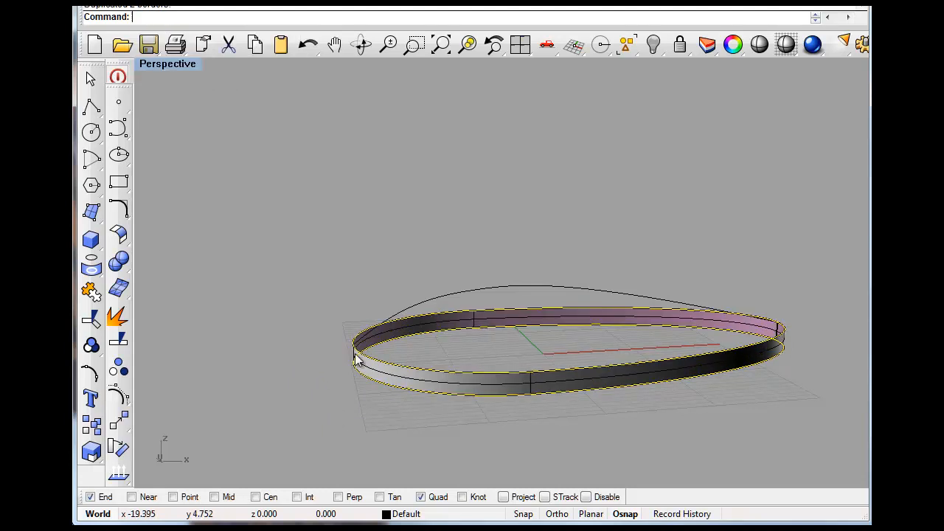
# Split the band's upper border curve into two halves, using the arched profile curve as the cutting object.
pyautogui.click(374, 360)
pyautogui.click(420, 399)
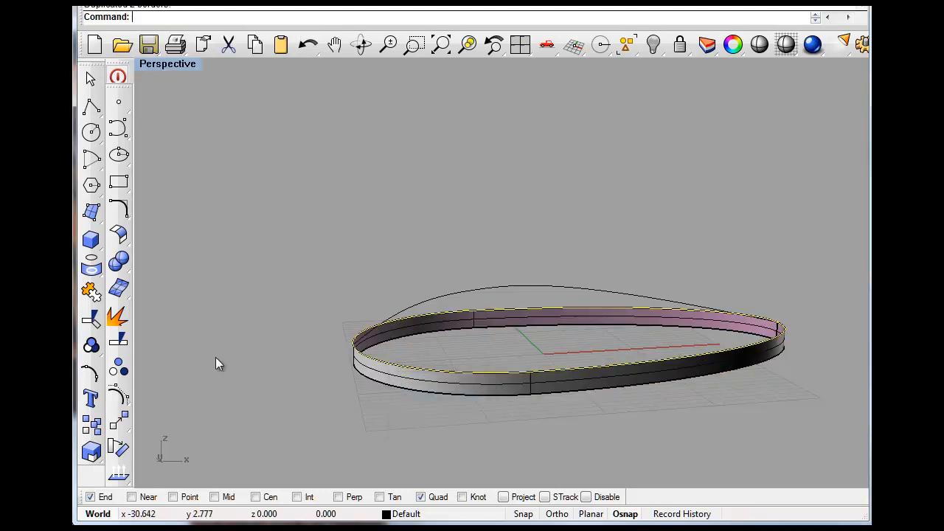
pyautogui.click(126, 340)
pyautogui.click(433, 305)
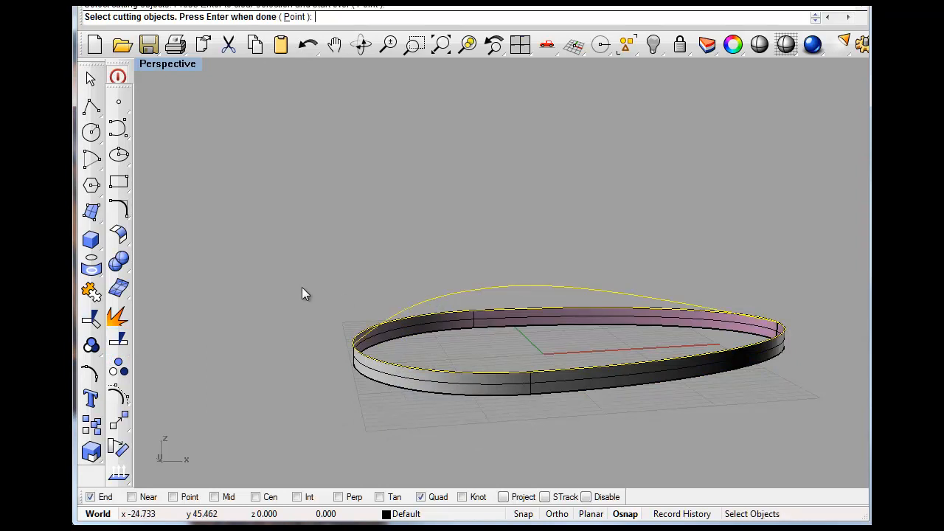
pyautogui.rightClick(301, 287)
pyautogui.click(385, 366)
pyautogui.click(297, 339)
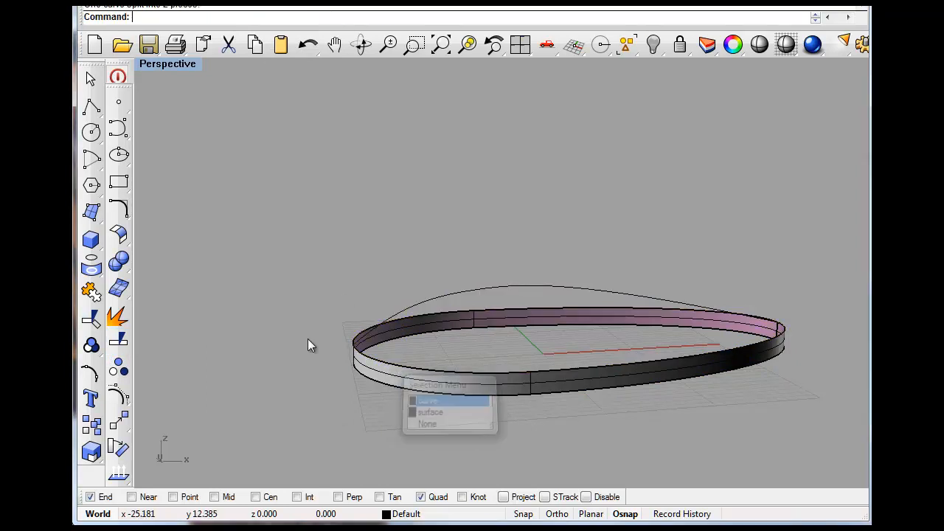
# Try to loft the front half of the split border curve to the arched profile curve with the Tight style.
pyautogui.write('Loft')
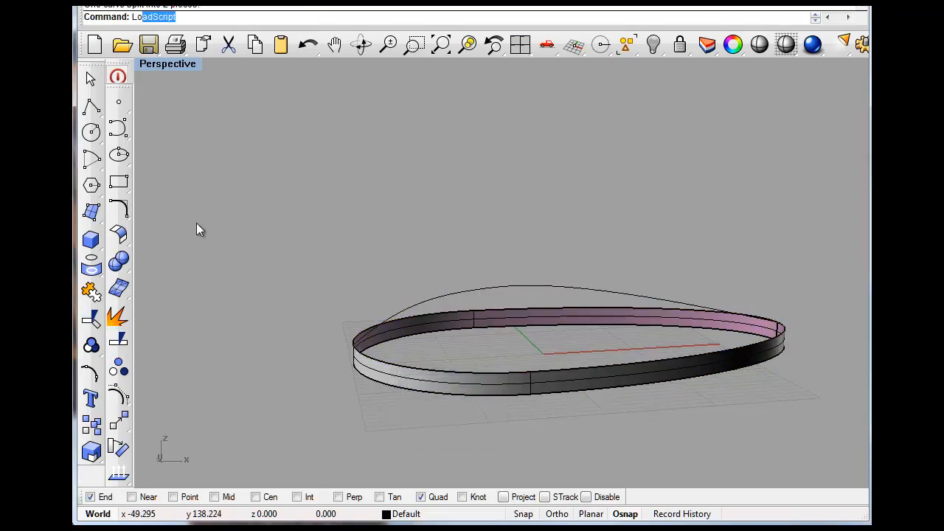
pyautogui.press('Return')
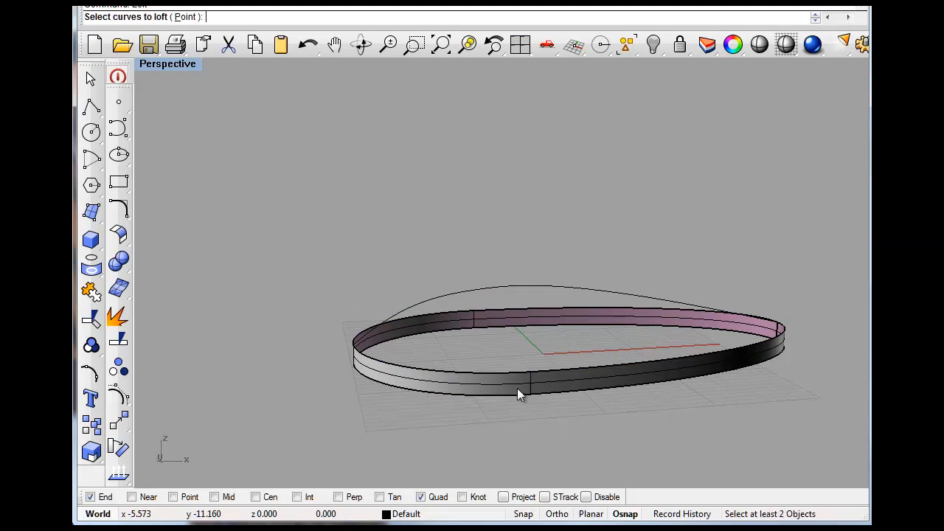
pyautogui.click(498, 371)
pyautogui.click(539, 411)
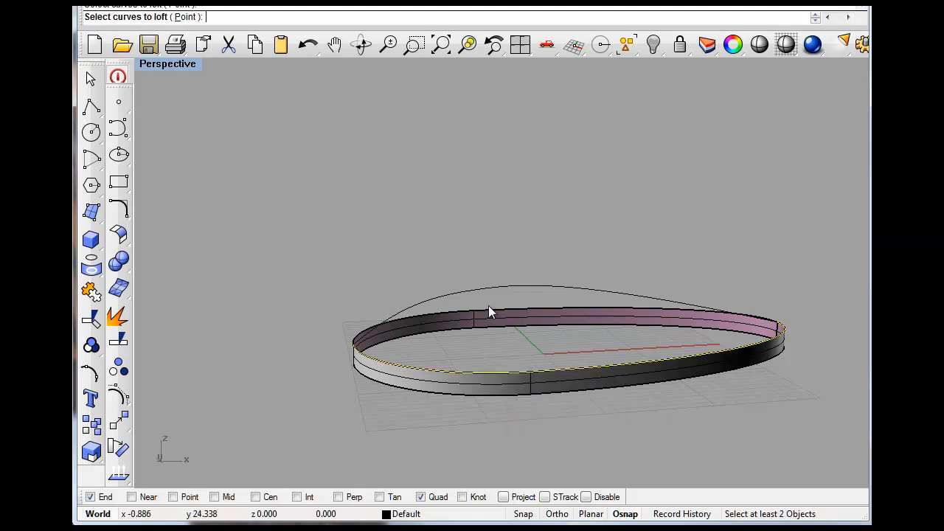
pyautogui.click(488, 290)
pyautogui.press('Return')
pyautogui.moveTo(346, 275); pyautogui.dragTo(406, 327, button='right')
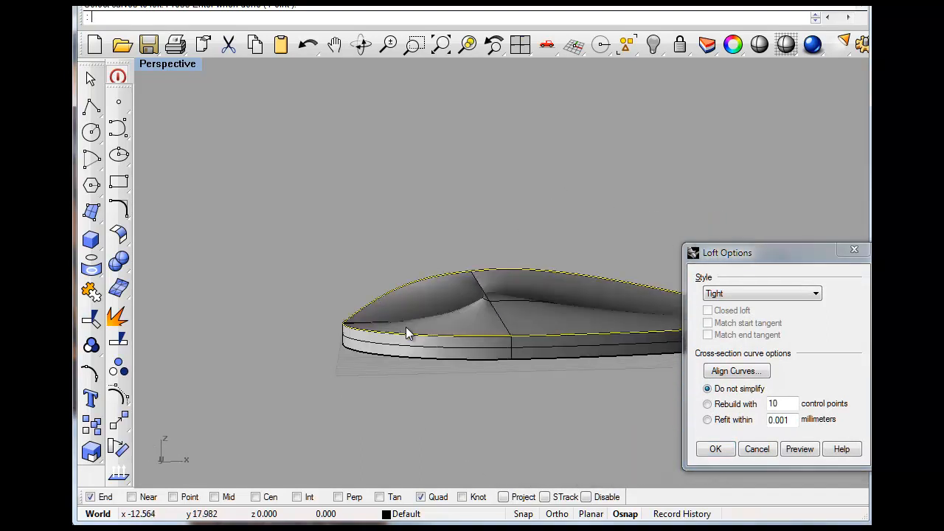
pyautogui.click(754, 449)
# Flip the direction of the front half of the split upper border curve.
pyautogui.moveTo(454, 380); pyautogui.dragTo(415, 408, button='right')
pyautogui.click(430, 389)
pyautogui.click(474, 428)
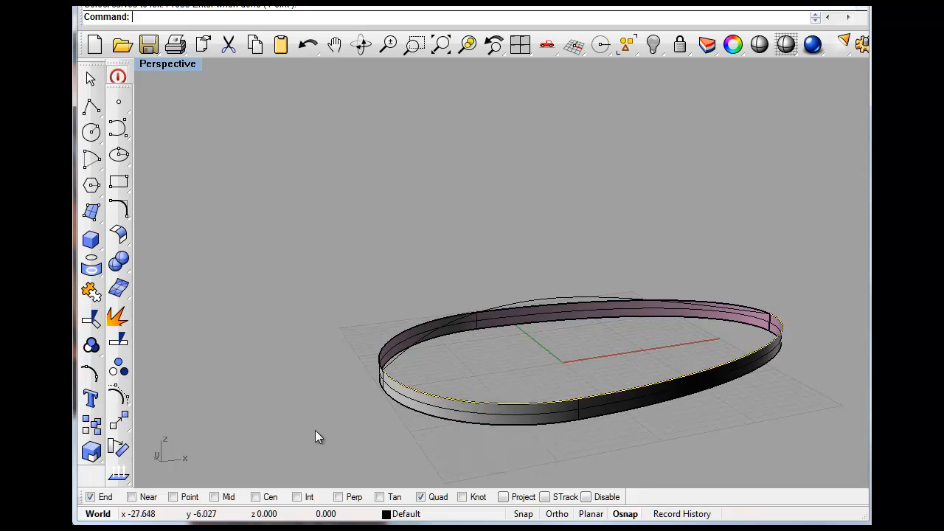
pyautogui.write('Flip')
pyautogui.press('Escape')
# Loft the flipped front half curve to the arched profile curve with the Tight style and no simplification.
pyautogui.moveTo(371, 318); pyautogui.dragTo(316, 370, button='right')
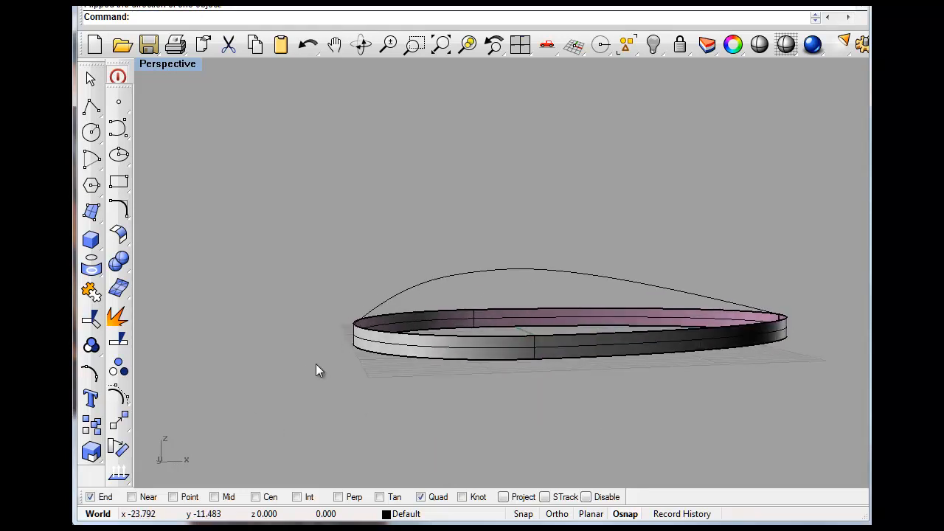
pyautogui.write('Loft')
pyautogui.press('Return')
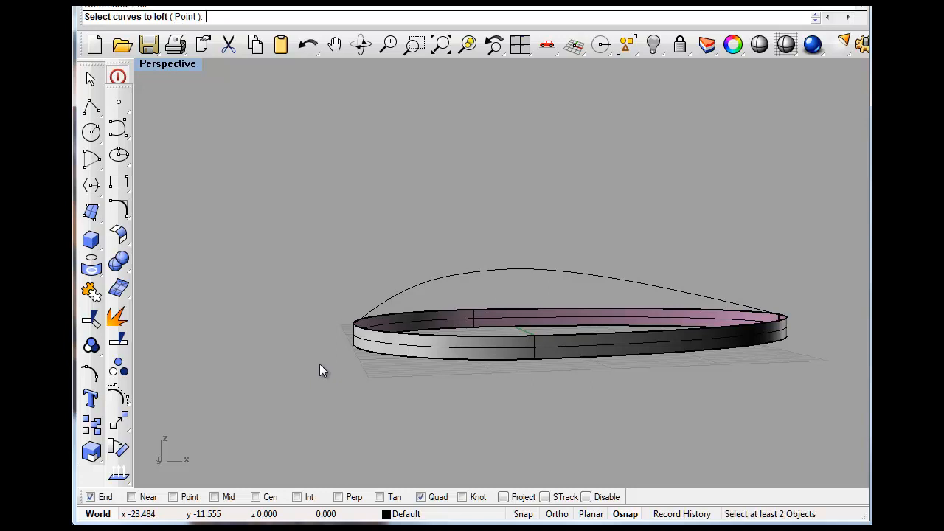
pyautogui.click(562, 332)
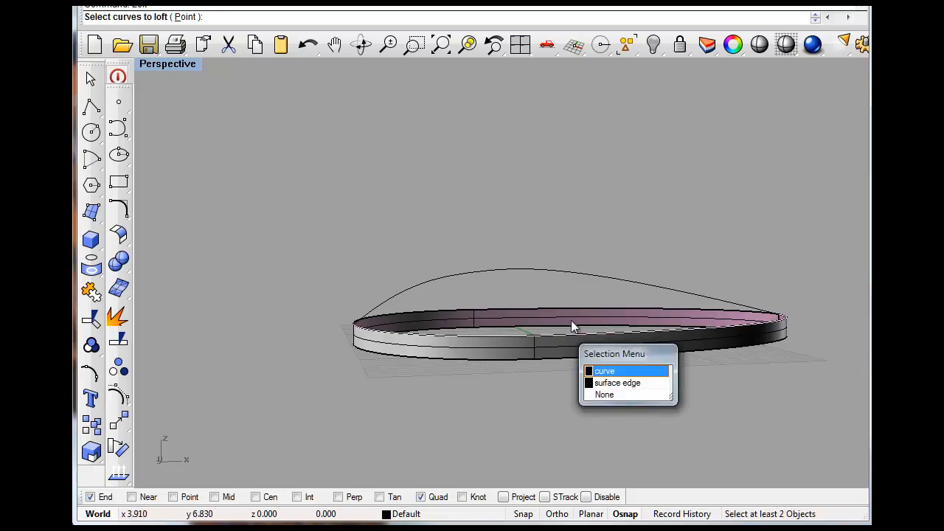
pyautogui.click(601, 371)
pyautogui.click(581, 292)
pyautogui.press('Return')
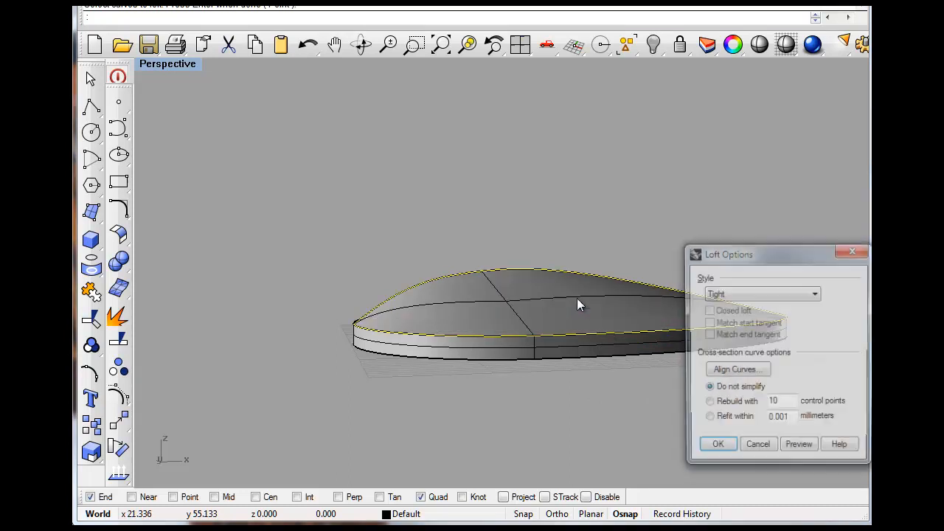
pyautogui.click(715, 450)
# Loft the remaining half of the band's upper border to the arched profile curve.
pyautogui.moveTo(544, 411); pyautogui.dragTo(580, 454, button='right')
pyautogui.moveTo(585, 392); pyautogui.dragTo(213, 258, button='right')
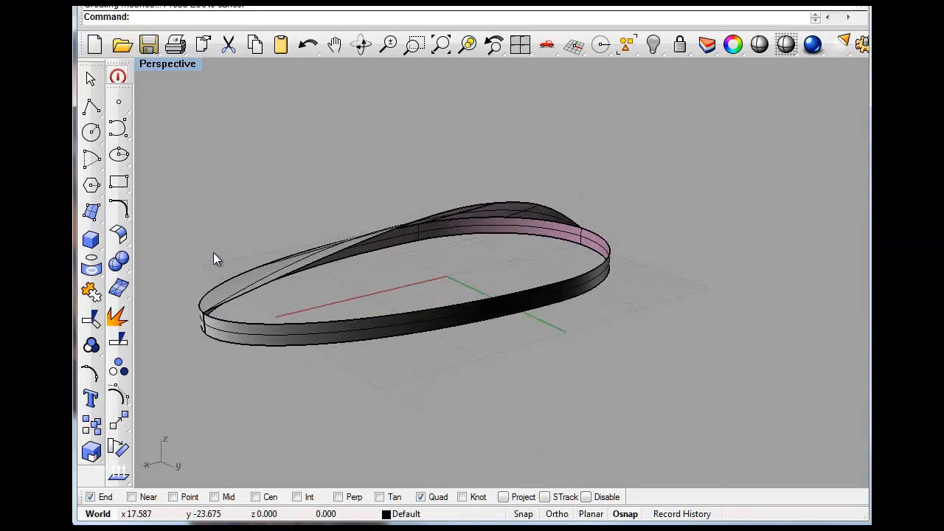
pyautogui.click(294, 324)
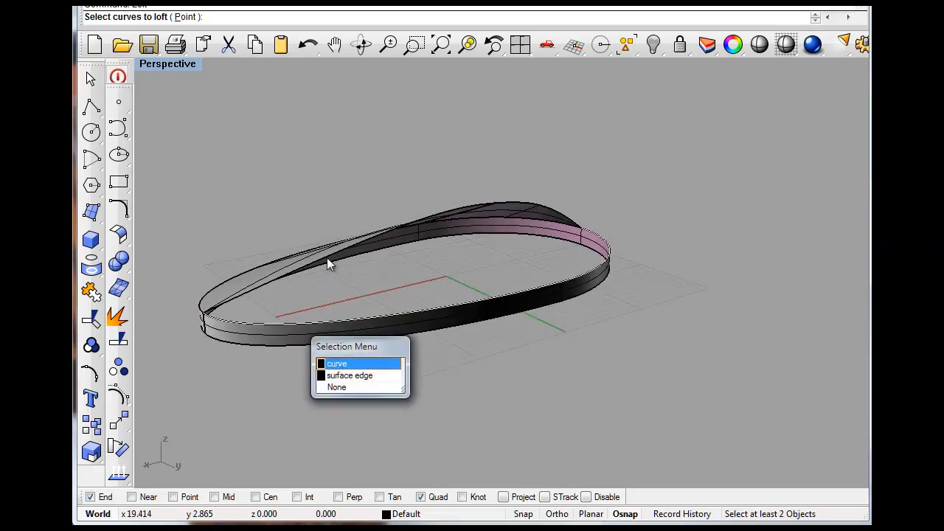
pyautogui.click(350, 375)
pyautogui.click(314, 262)
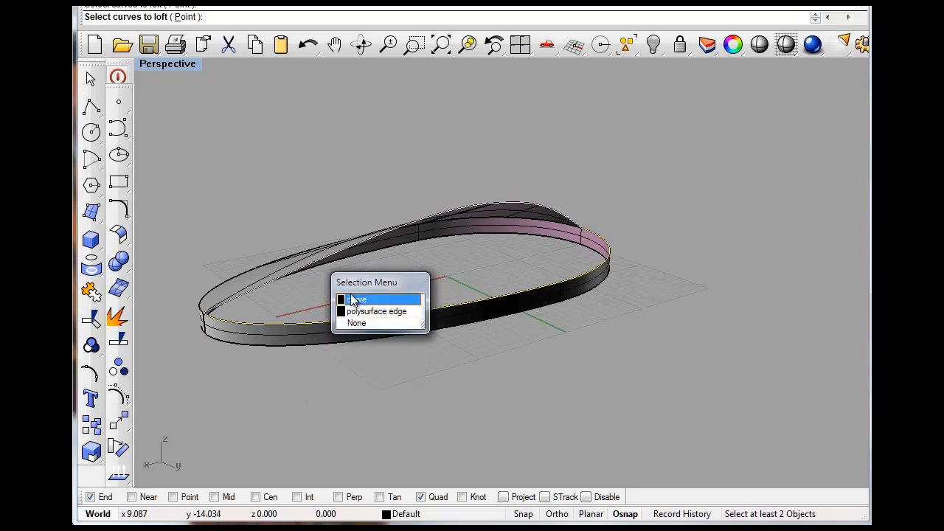
pyautogui.click(354, 299)
pyautogui.press('Return')
pyautogui.moveTo(384, 307); pyautogui.dragTo(287, 226, button='right')
pyautogui.click(735, 453)
# Join the band and the lofted top surfaces into one polysurface.
pyautogui.moveTo(183, 127); pyautogui.dragTo(589, 404)
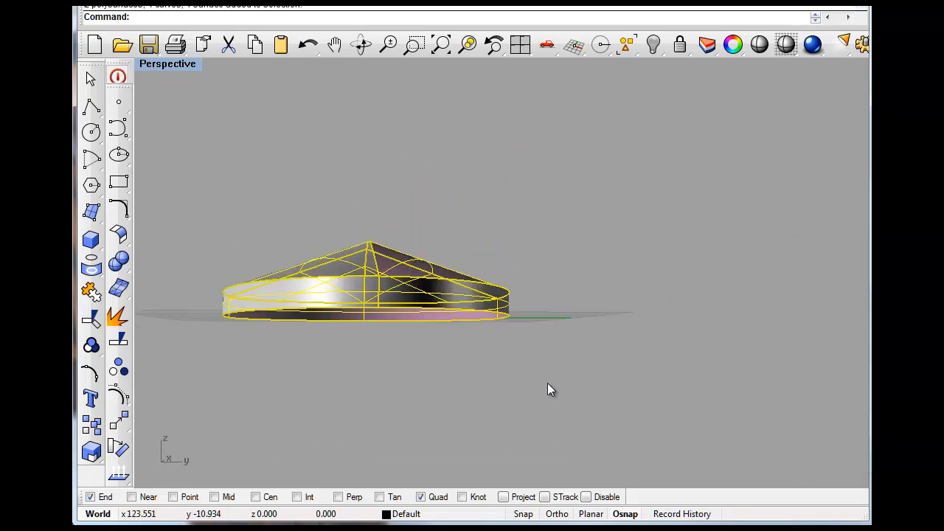
pyautogui.click(94, 297)
pyautogui.click(290, 358)
# Cap the open underside of the joined egg-shaped form.
pyautogui.moveTo(335, 369)
pyautogui.mouseDown(button='right')
pyautogui.moveTo(317, 350)
pyautogui.moveTo(292, 243)
pyautogui.mouseUp(button='right')
pyautogui.click(293, 242)
pyautogui.write('Cap')
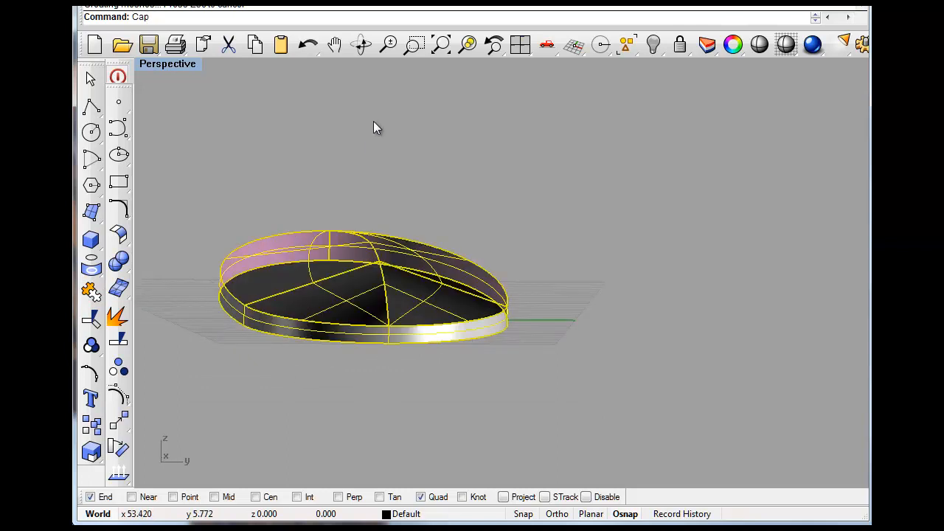
pyautogui.press('Return')
pyautogui.click(406, 135)
pyautogui.moveTo(406, 135); pyautogui.dragTo(451, 311, button='right')
pyautogui.click(481, 378)
pyautogui.scroll(-5, 475, 264)
pyautogui.click(463, 183)
pyautogui.moveTo(463, 184); pyautogui.dragTo(467, 261, button='right')
# Return to the four-viewport layout, select all curves and hide them.
pyautogui.doubleClick(161, 62)
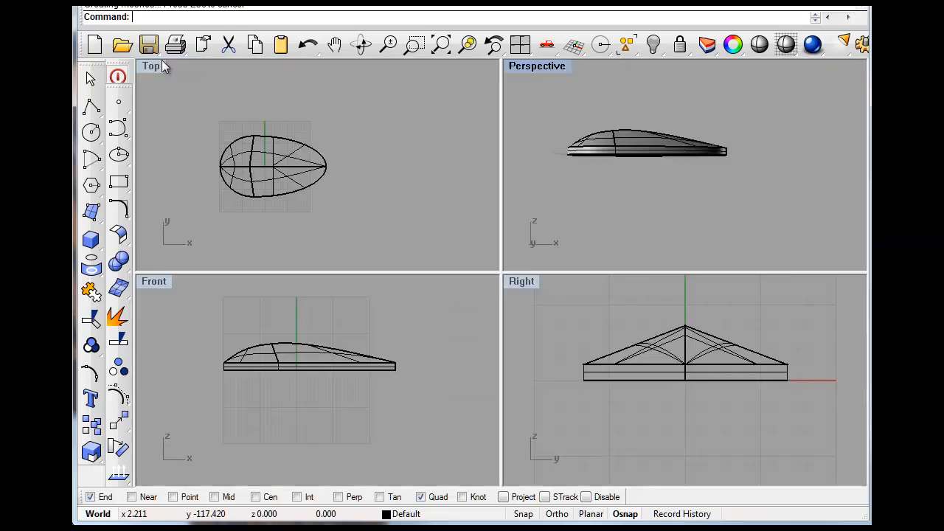
pyautogui.click(291, 364)
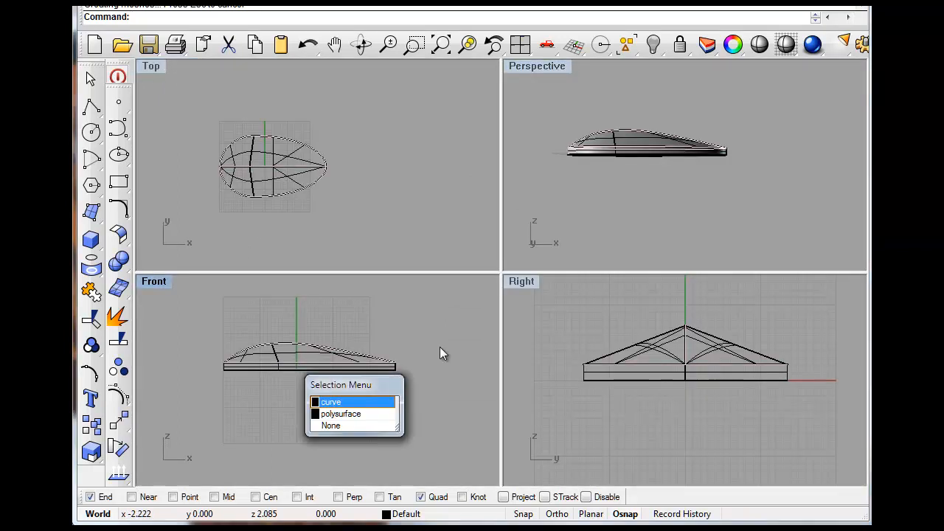
pyautogui.click(421, 336)
pyautogui.moveTo(334, 394); pyautogui.dragTo(335, 393)
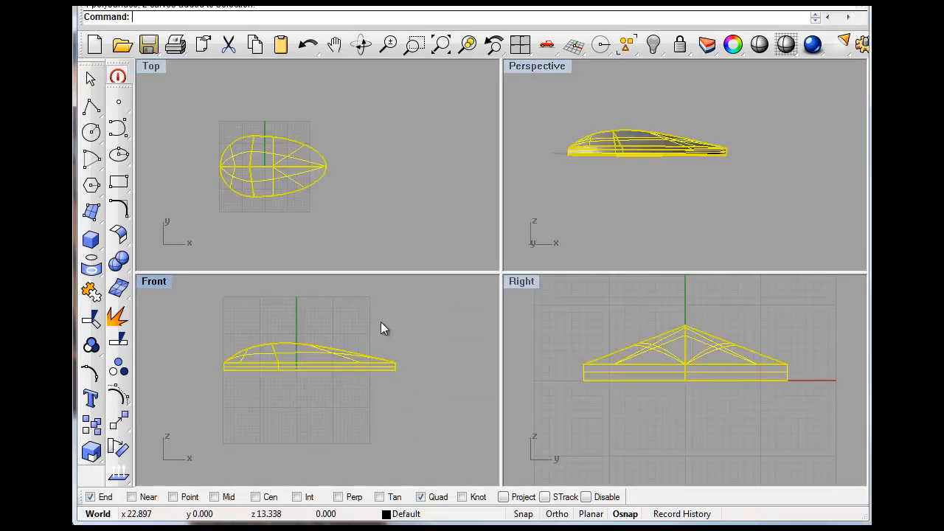
pyautogui.write('SelCrvCrv')
pyautogui.press('Escape')
pyautogui.press('Return')
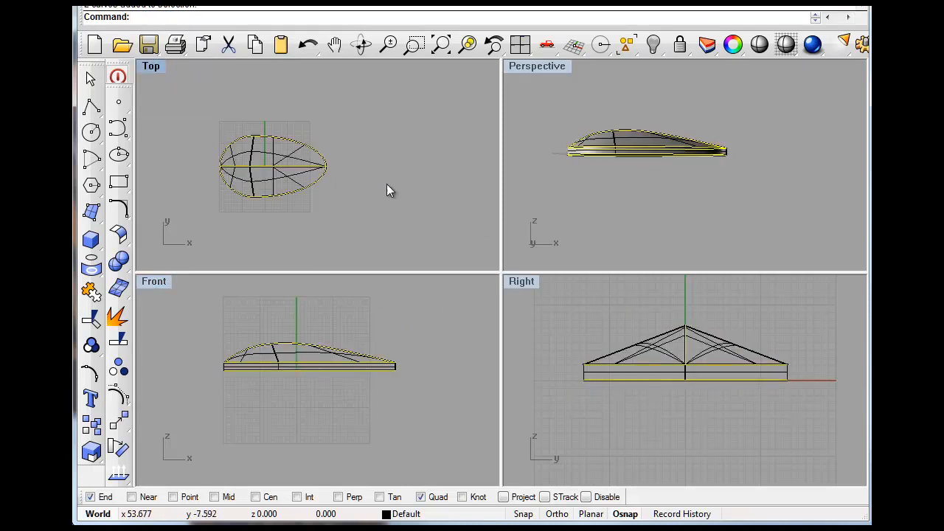
pyautogui.click(653, 44)
pyautogui.hotkey('ctrl', 'a')
pyautogui.press('Escape')
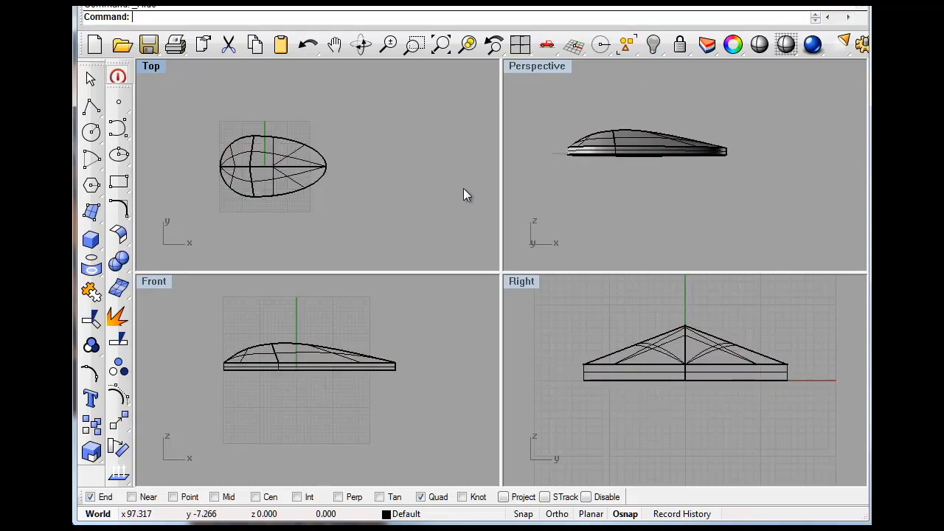
# Make Layer 05 visible to bring back the flat rectangular strip surface.
pyautogui.scroll(-1, 355, 192)
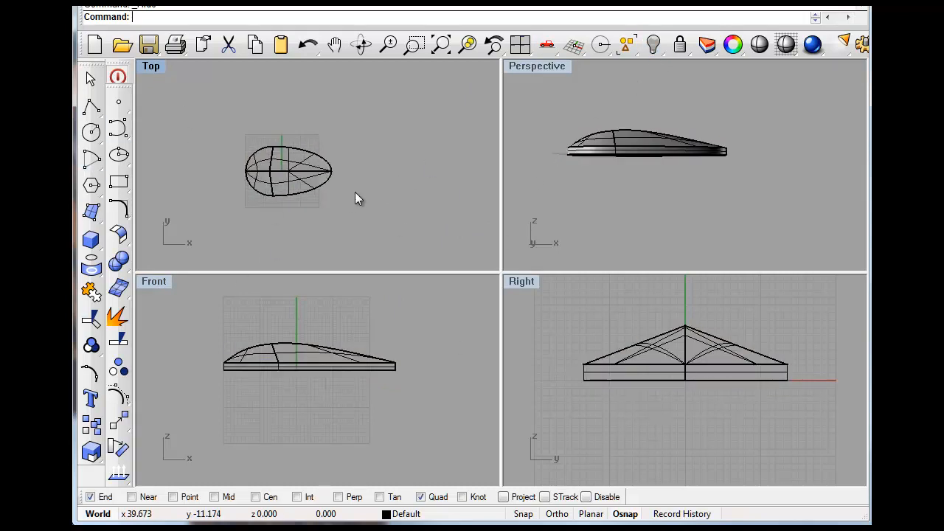
pyautogui.moveTo(424, 187); pyautogui.dragTo(420, 146, button='right')
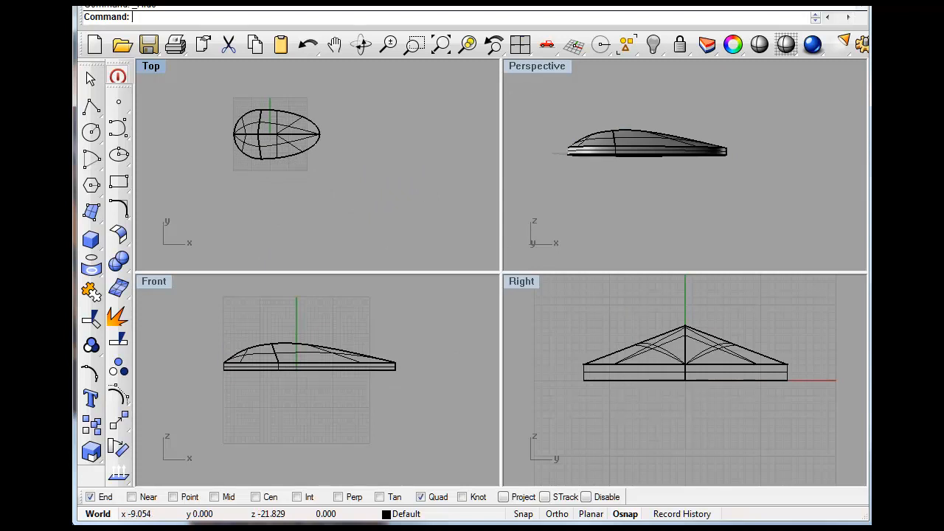
pyautogui.click(405, 514)
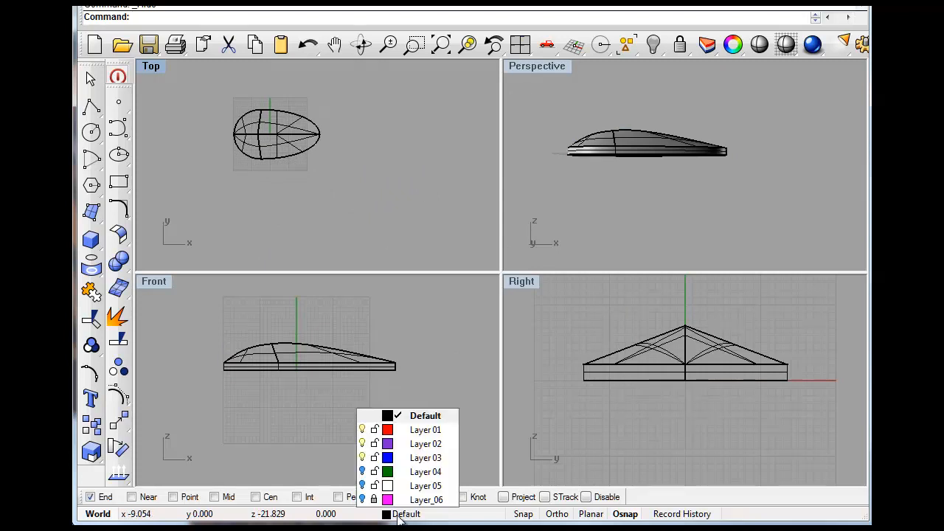
pyautogui.click(362, 486)
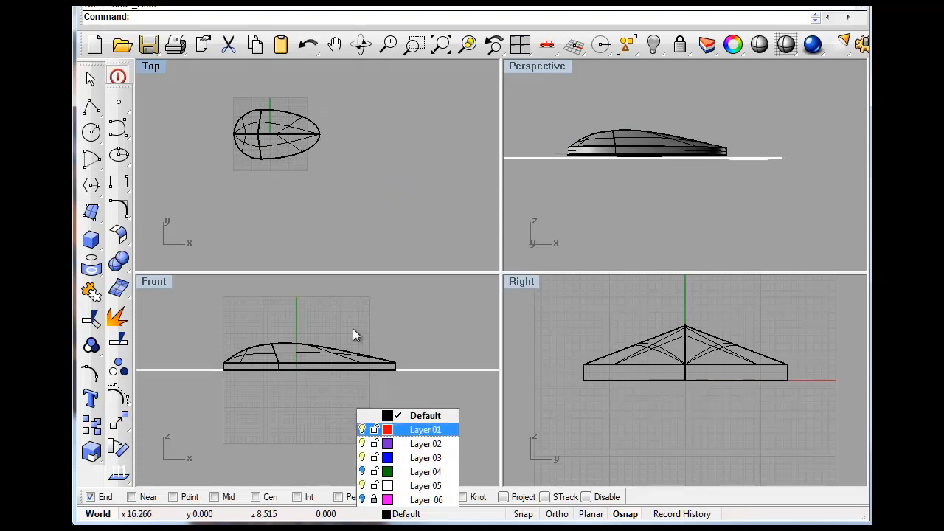
pyautogui.click(292, 183)
pyautogui.scroll(-4, 295, 188)
pyautogui.scroll(4, 311, 212)
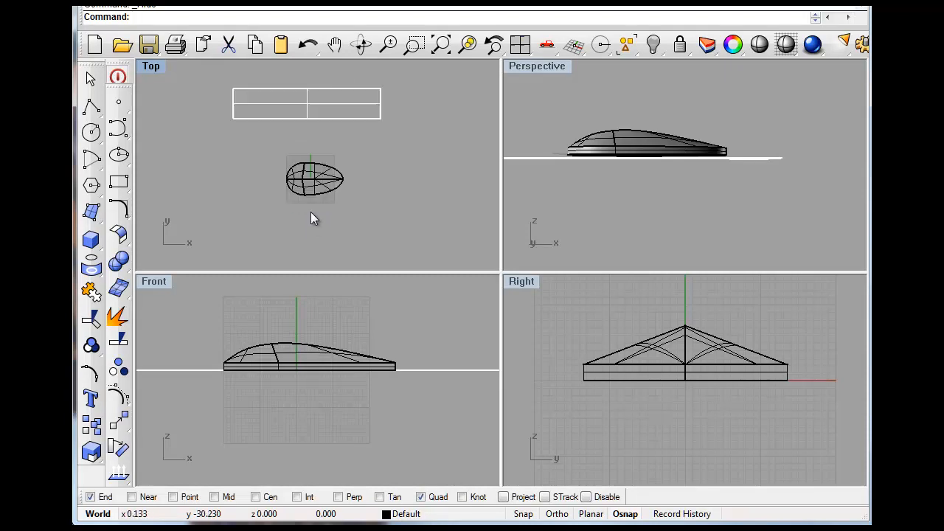
# Scale the egg-shaped form down uniformly in 3-D about its centre in the Top view, with the Cen snap enabled.
pyautogui.click(304, 167)
pyautogui.click(360, 3)
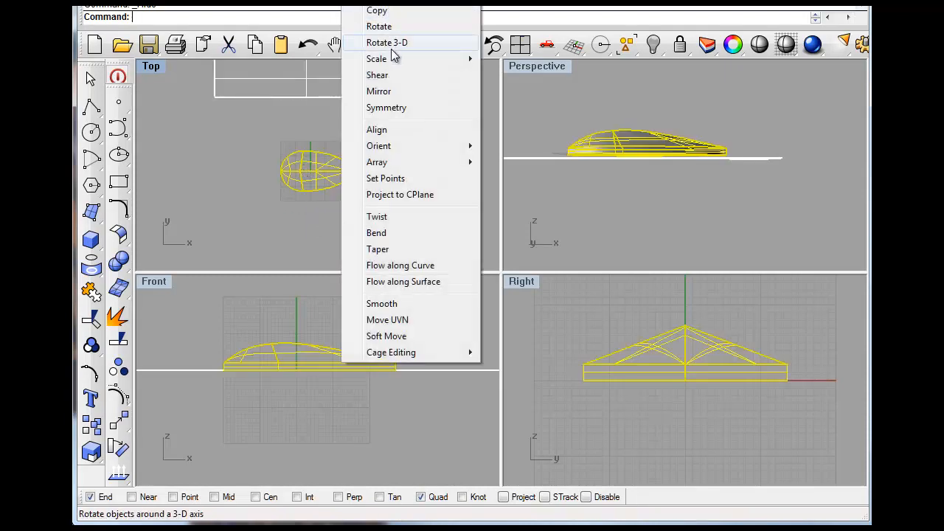
pyautogui.moveTo(405, 64)
pyautogui.click(533, 80)
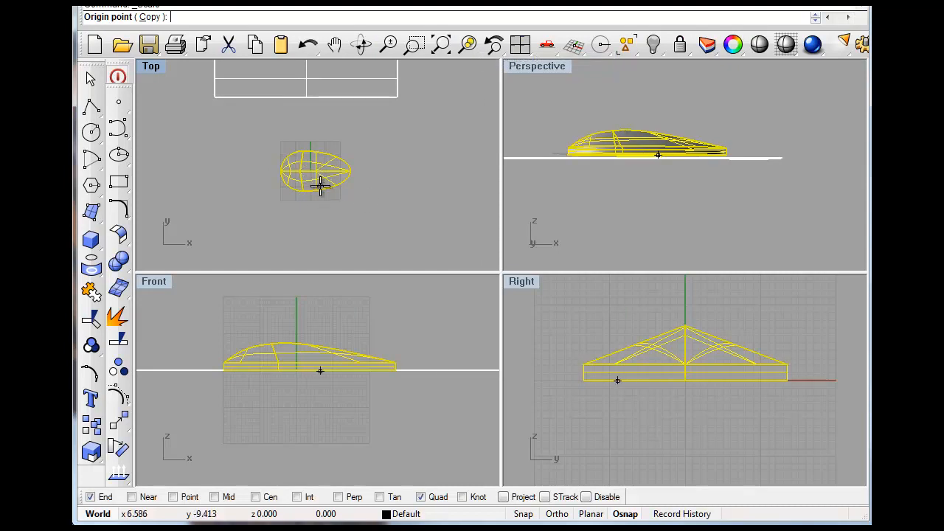
pyautogui.click(256, 497)
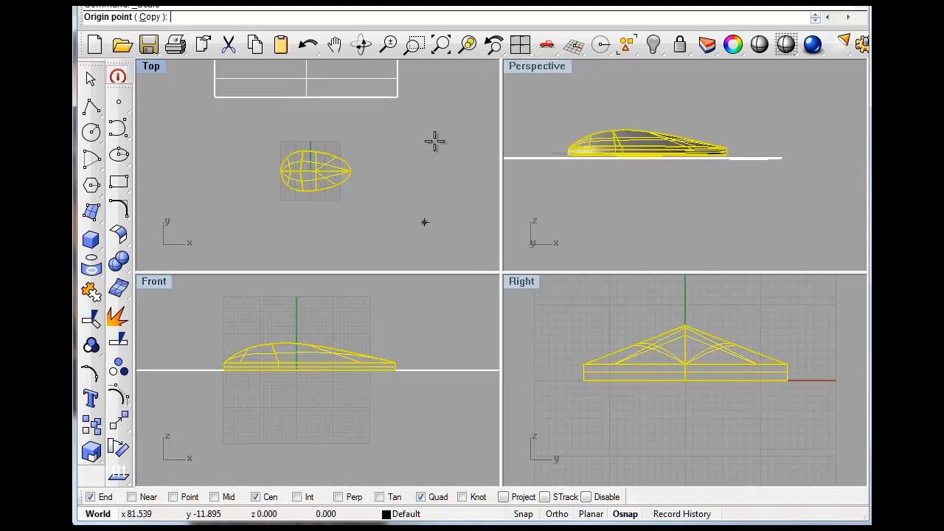
pyautogui.click(305, 171)
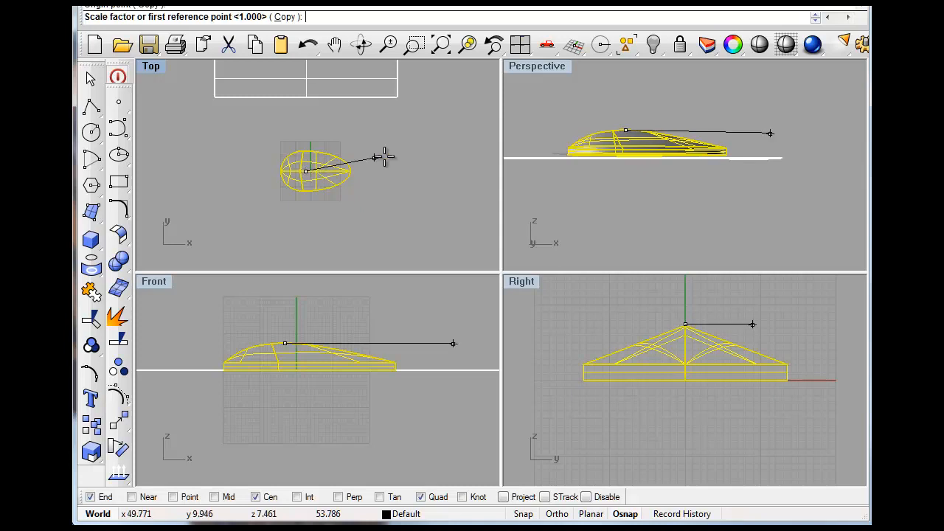
pyautogui.click(449, 115)
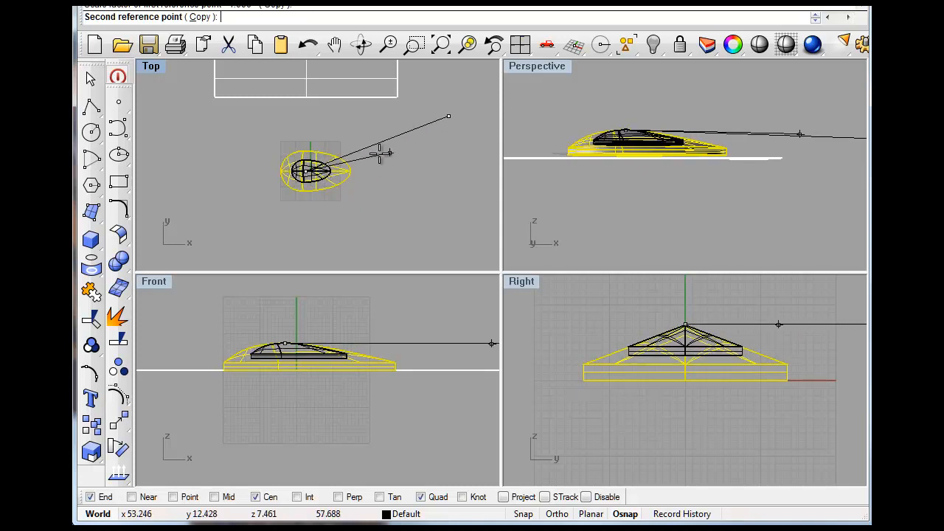
pyautogui.scroll(20, 323, 167)
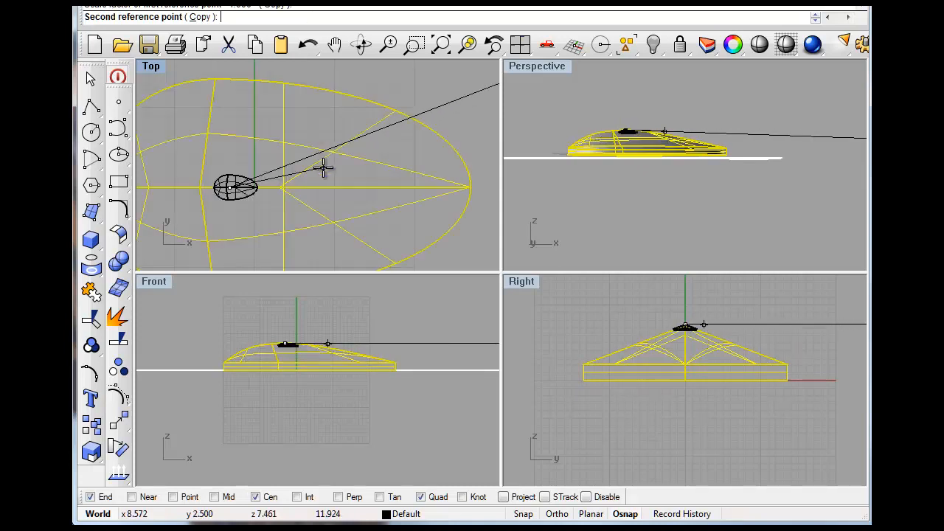
pyautogui.moveTo(272, 198); pyautogui.dragTo(474, 205, button='right')
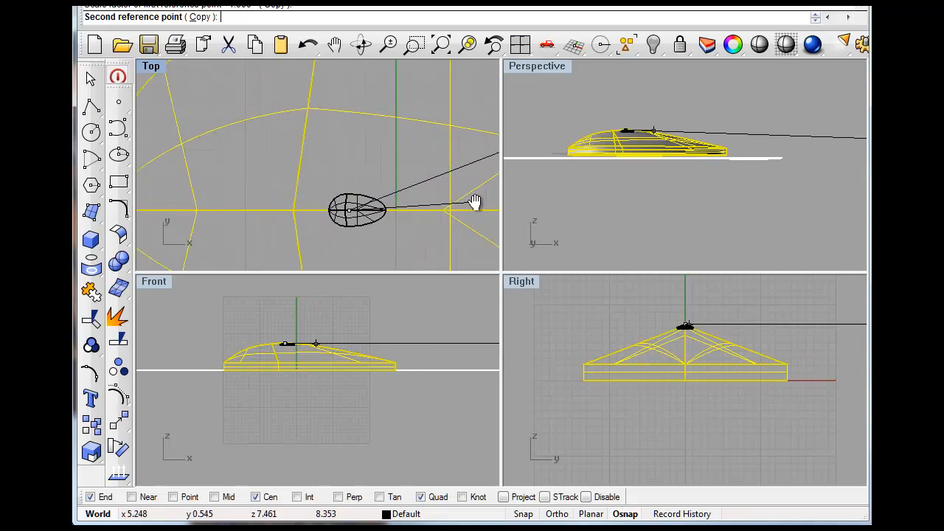
pyautogui.click(436, 198)
pyautogui.press('Escape')
# Move the scaled-down form into the lower-left corner of the rectangular strip in the Top view.
pyautogui.scroll(2, 394, 230)
pyautogui.moveTo(368, 229); pyautogui.dragTo(373, 248, button='right')
pyautogui.moveTo(354, 232); pyautogui.dragTo(287, 134)
pyautogui.scroll(-15, 308, 156)
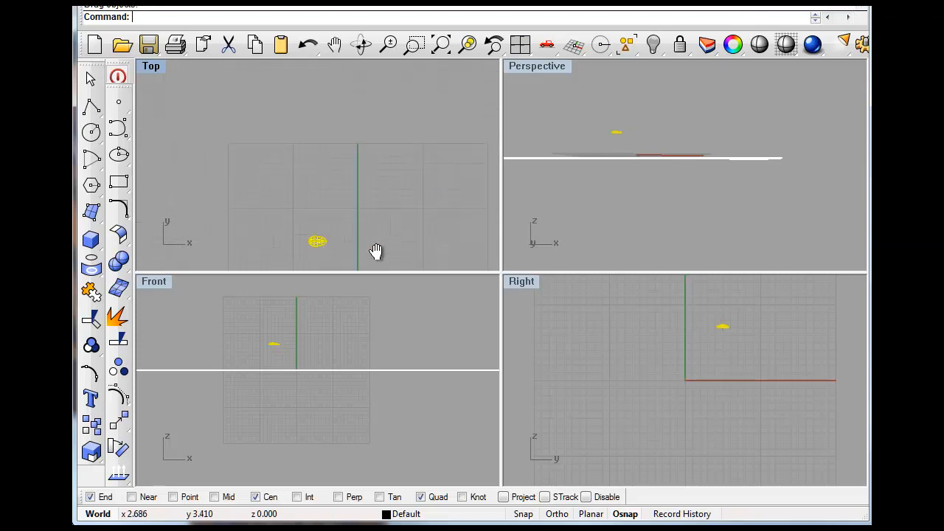
pyautogui.moveTo(325, 208); pyautogui.dragTo(185, 93)
pyautogui.scroll(6, 203, 111)
# Enlarge the small form uniformly in 3-D about its centre, using two reference points.
pyautogui.click(373, 2)
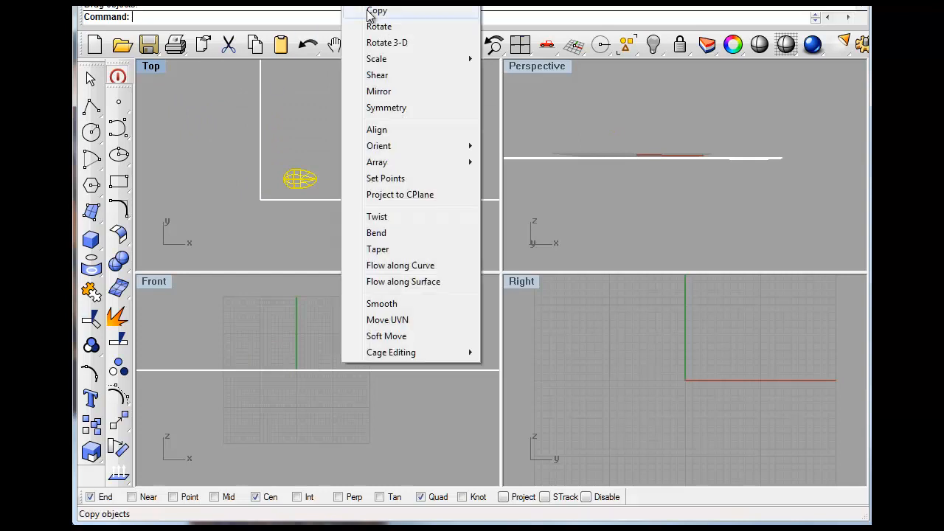
pyautogui.moveTo(436, 59)
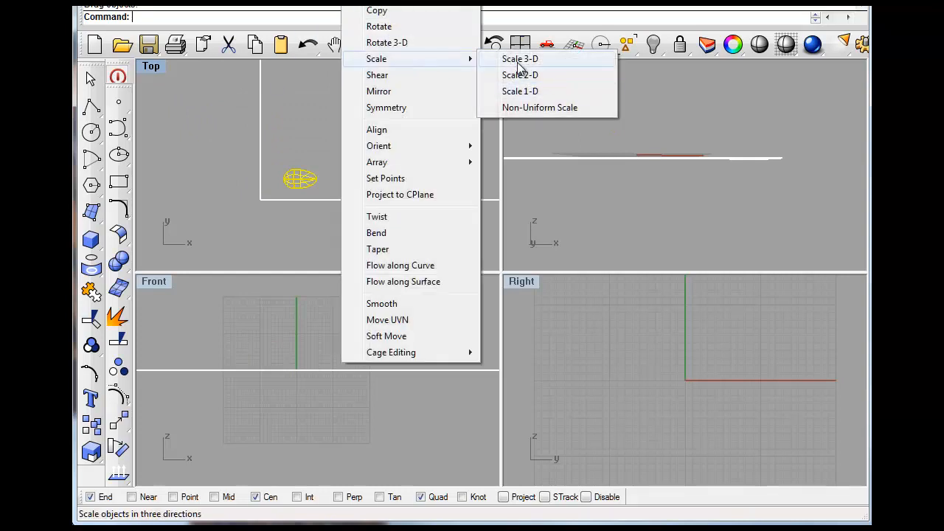
pyautogui.click(522, 60)
pyautogui.click(295, 179)
pyautogui.click(337, 158)
pyautogui.click(372, 146)
pyautogui.click(347, 186)
# Move the enlarged form to the strip's upper-left corner in the Top view, just inside the strip's edges.
pyautogui.moveTo(326, 208); pyautogui.dragTo(342, 155, button='right')
pyautogui.moveTo(313, 127); pyautogui.dragTo(285, 246, button='right')
pyautogui.scroll(-8, 324, 206)
pyautogui.moveTo(325, 206); pyautogui.dragTo(327, 209, button='right')
pyautogui.moveTo(305, 223); pyautogui.dragTo(309, 153)
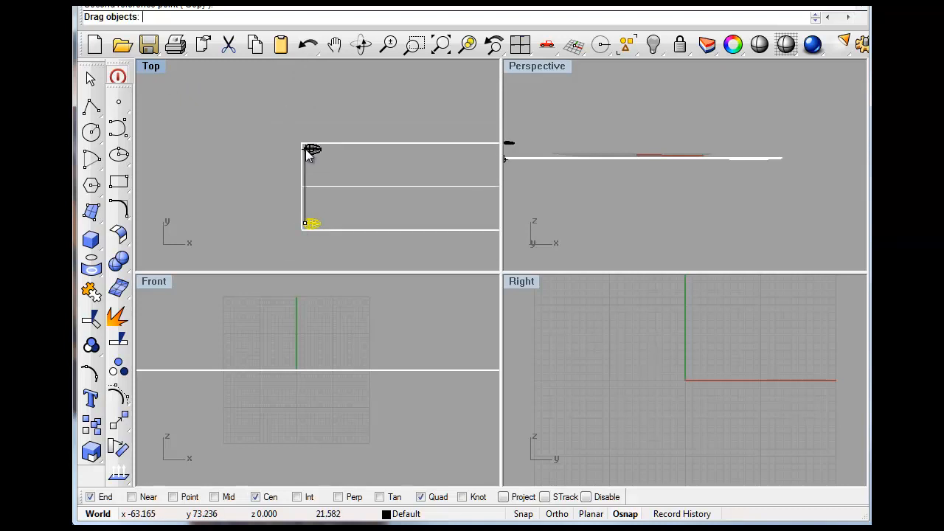
pyautogui.moveTo(308, 155); pyautogui.dragTo(309, 151)
pyautogui.scroll(8, 295, 155)
pyautogui.moveTo(267, 214); pyautogui.dragTo(284, 219)
pyautogui.click(224, 177)
pyautogui.scroll(-4, 274, 160)
pyautogui.moveTo(285, 189); pyautogui.dragTo(280, 116, button='right')
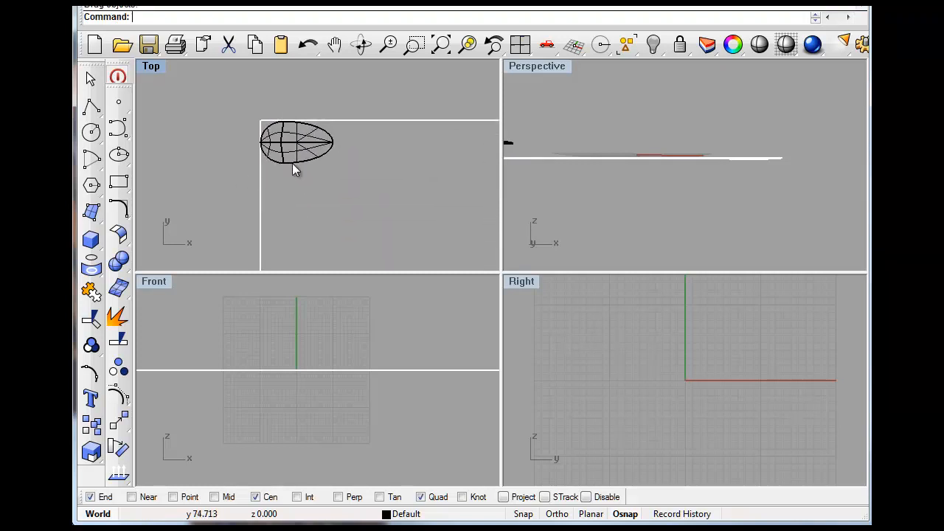
# Try to lower the small form onto the construction plane with ProjectToCPlane.
pyautogui.moveTo(602, 132); pyautogui.dragTo(412, 182, button='right')
pyautogui.moveTo(730, 177); pyautogui.dragTo(615, 135, button='right')
pyautogui.scroll(-4, 324, 233)
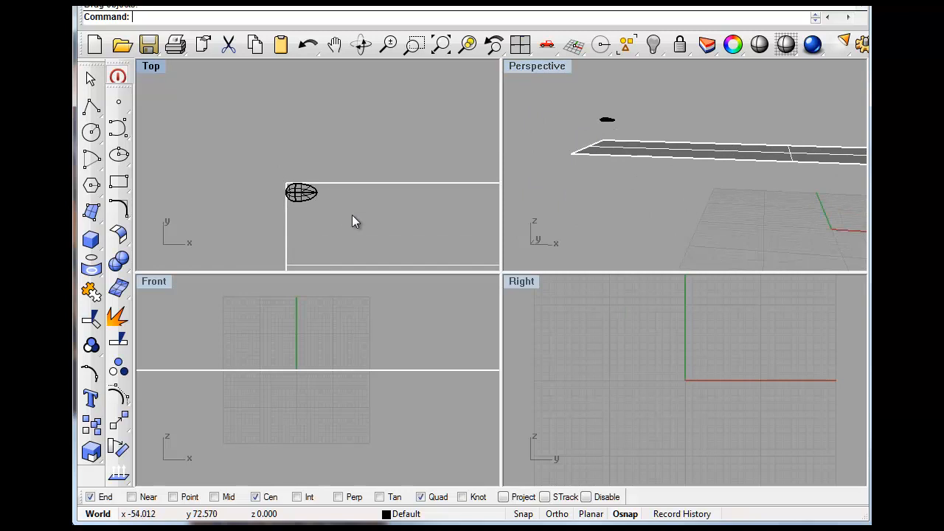
pyautogui.moveTo(345, 187); pyautogui.dragTo(305, 190, button='right')
pyautogui.moveTo(308, 329); pyautogui.dragTo(312, 295, button='right')
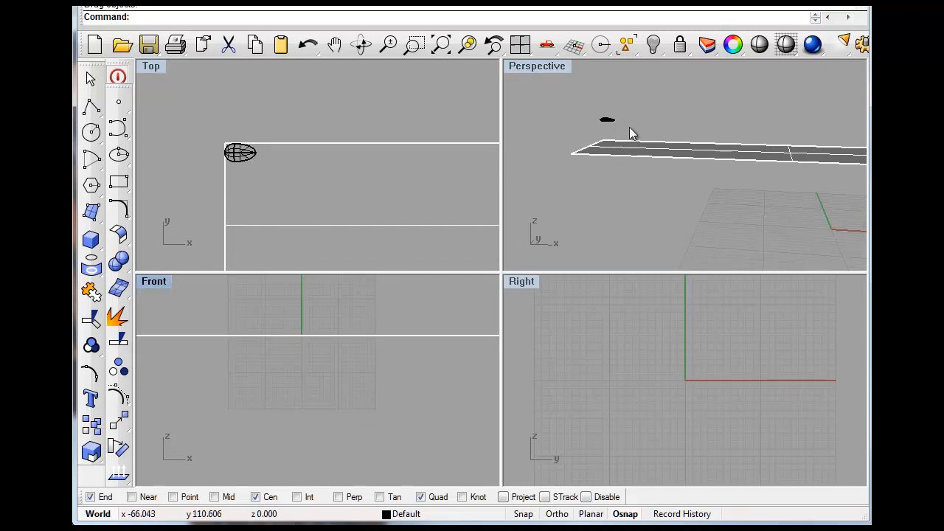
pyautogui.click(606, 120)
pyautogui.write('P')
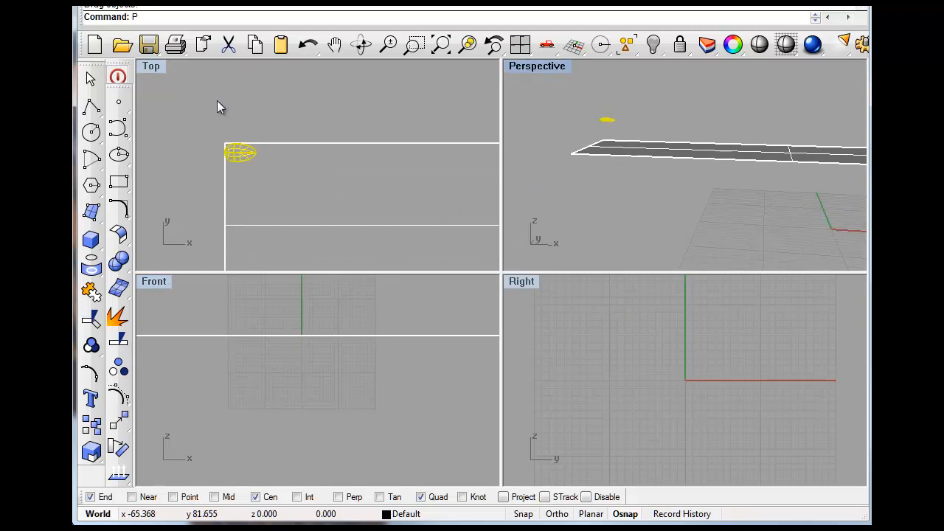
pyautogui.write('roject')
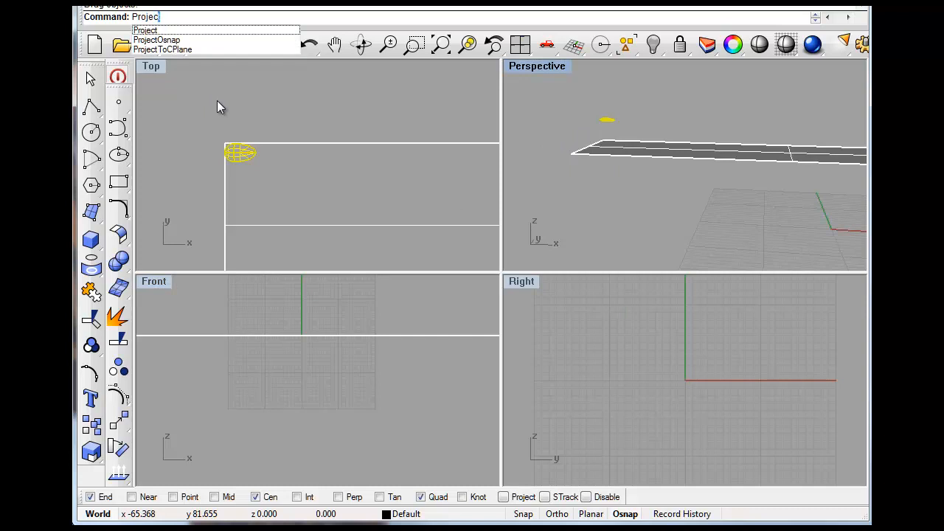
pyautogui.click(167, 49)
pyautogui.click(227, 17)
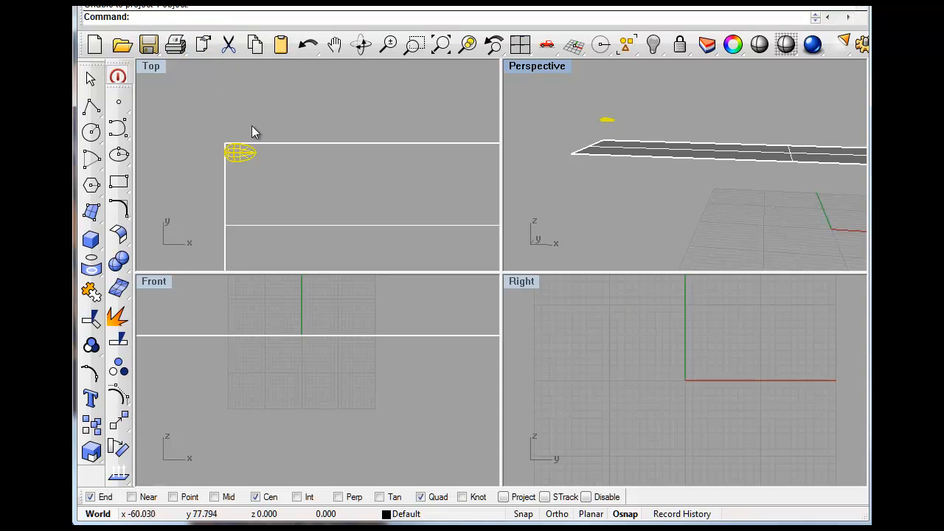
# Move the small form down in the Front view to just above the rectangular strip, keeping it at the strip's left end.
pyautogui.click(283, 107)
pyautogui.click(250, 156)
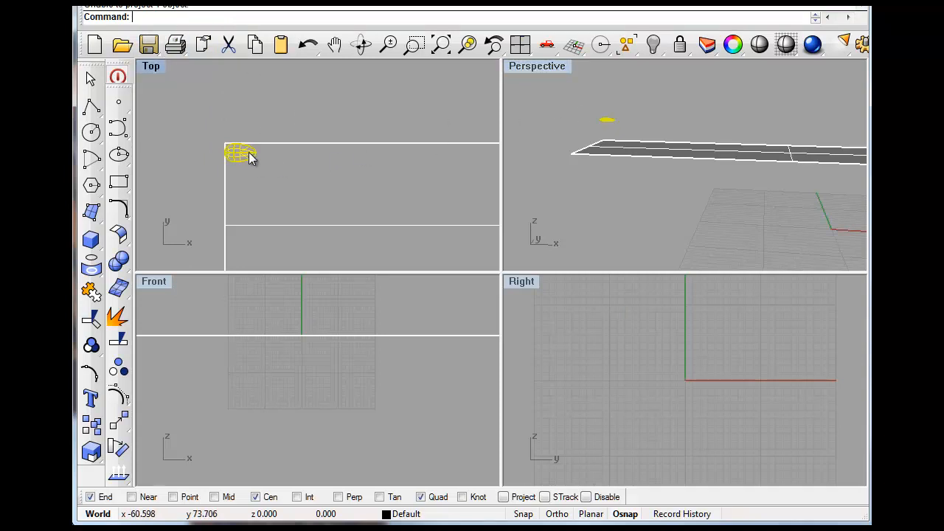
pyautogui.scroll(-8, 313, 285)
pyautogui.moveTo(201, 301); pyautogui.dragTo(234, 329, button='right')
pyautogui.scroll(10, 233, 326)
pyautogui.moveTo(271, 338); pyautogui.dragTo(285, 376)
pyautogui.press('Escape')
pyautogui.moveTo(616, 72); pyautogui.dragTo(618, 102, button='right')
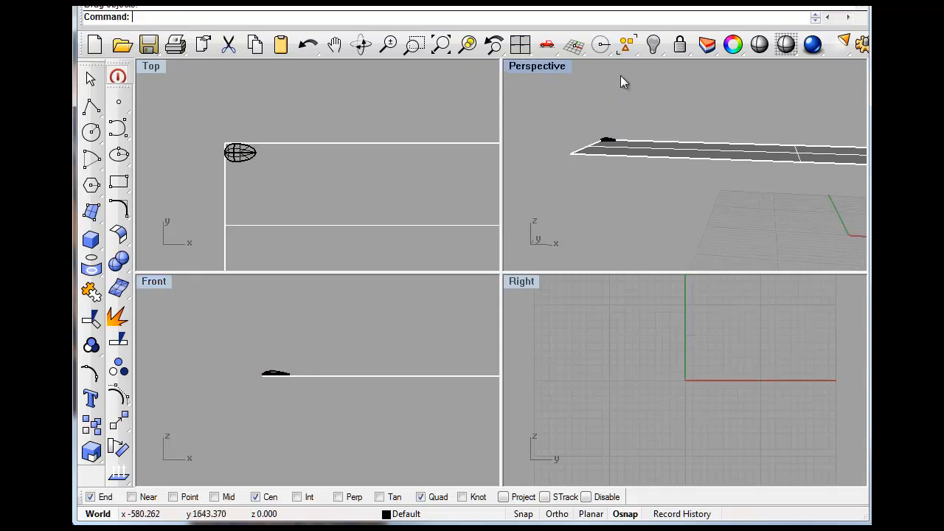
pyautogui.scroll(4, 268, 365)
pyautogui.moveTo(270, 422); pyautogui.dragTo(265, 368, button='right')
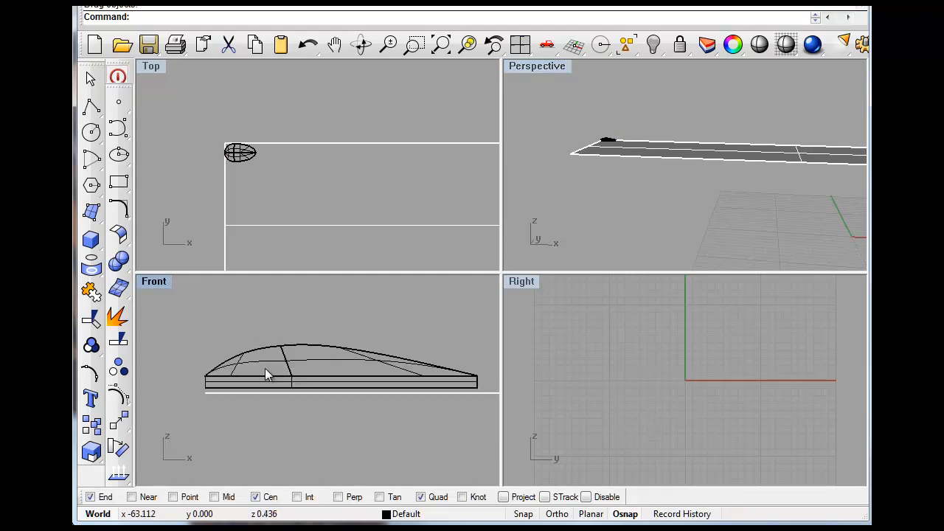
# Lower the small form slightly in the Front view so its base sits on the rectangular strip.
pyautogui.moveTo(284, 379); pyautogui.dragTo(285, 384)
pyautogui.click(273, 342)
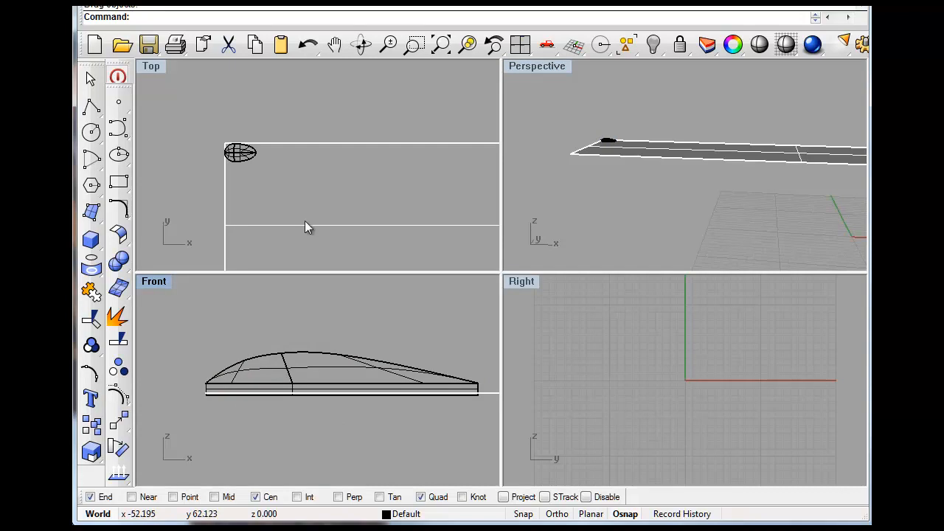
# Start a rectangular array of the small form with 33 copies in X and 1 each in Y and Z.
pyautogui.scroll(-3, 339, 211)
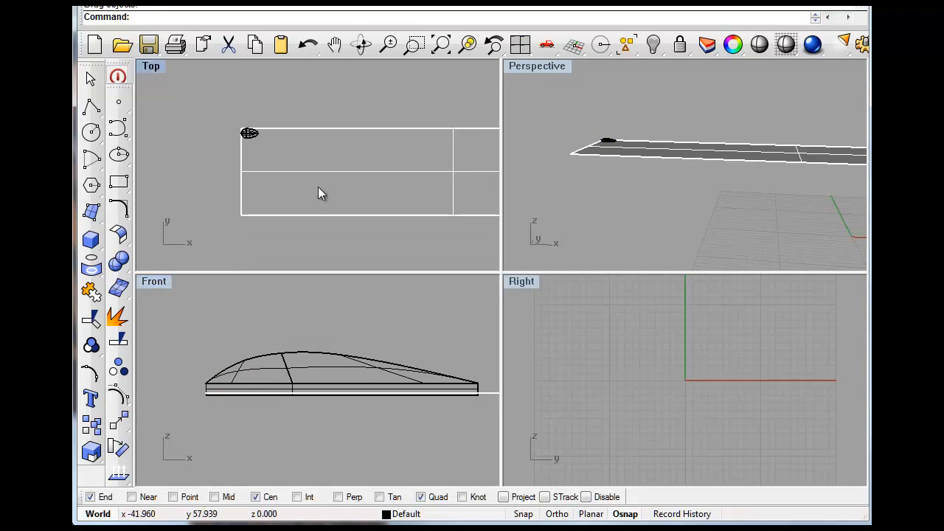
pyautogui.moveTo(318, 187); pyautogui.dragTo(292, 175, button='right')
pyautogui.click(221, 121)
pyautogui.click(205, 2)
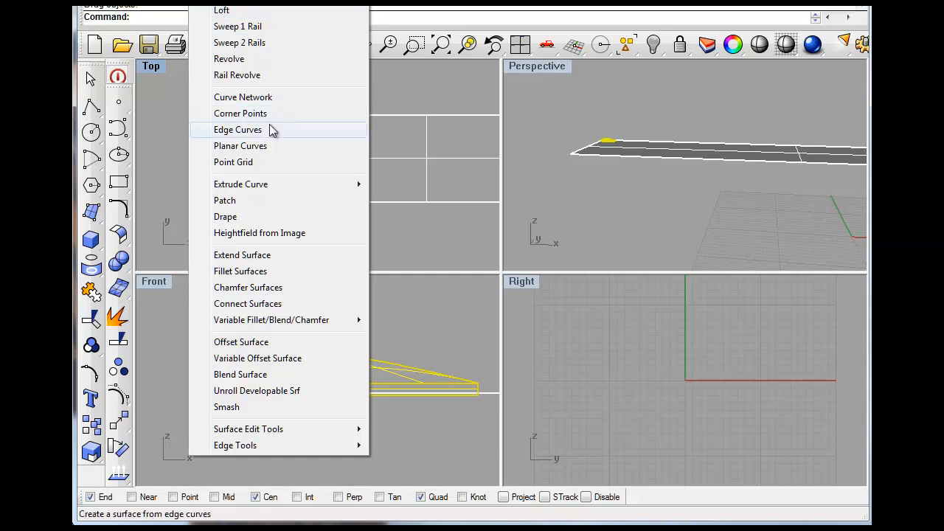
pyautogui.click(162, 128)
pyautogui.click(224, 121)
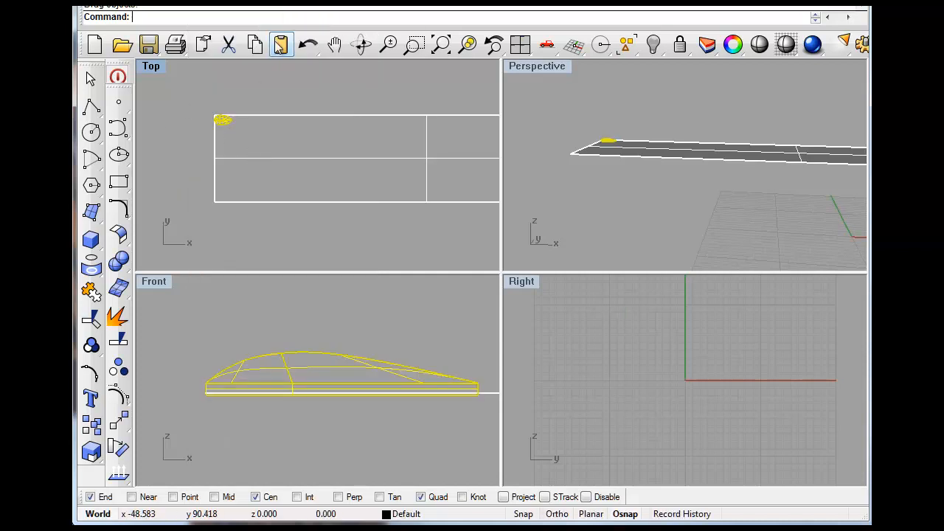
pyautogui.click(362, 2)
pyautogui.moveTo(416, 163)
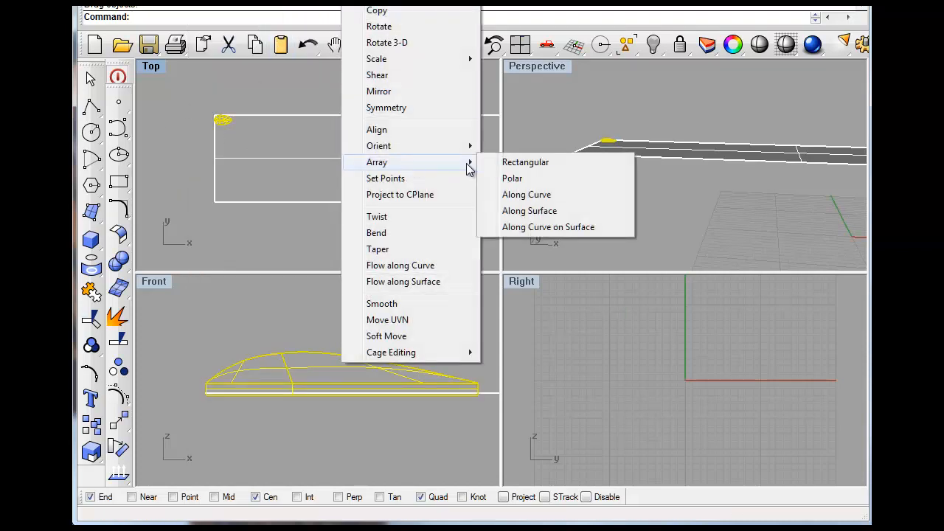
pyautogui.click(527, 163)
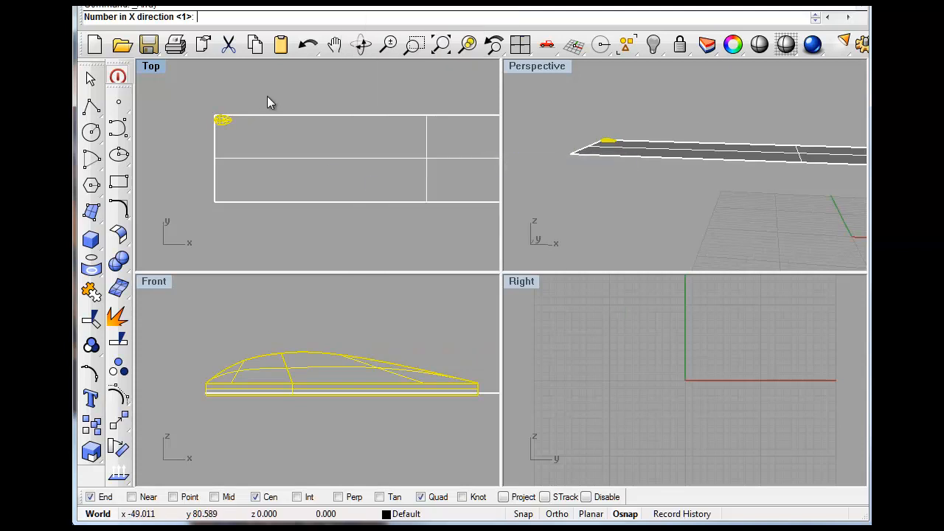
pyautogui.write('35')
pyautogui.press('Return')
pyautogui.write('1')
pyautogui.press('Return')
pyautogui.press('Return')
# Set the array's X spacing from the form's rounded tip to just short of its pointed end, so neighbouring copies overlap, and accept it.
pyautogui.scroll(8, 193, 107)
pyautogui.moveTo(335, 186); pyautogui.dragTo(204, 299, button='right')
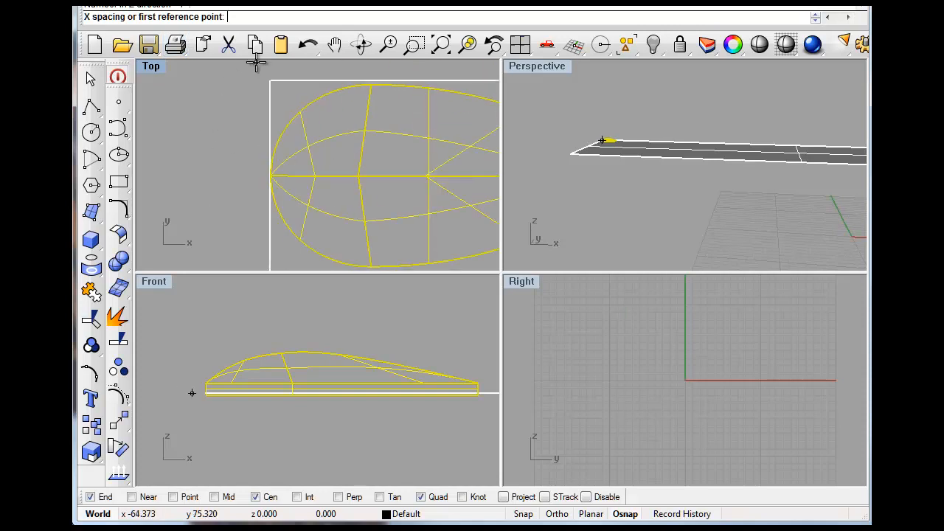
pyautogui.click(270, 176)
pyautogui.moveTo(443, 176); pyautogui.dragTo(337, 177, button='right')
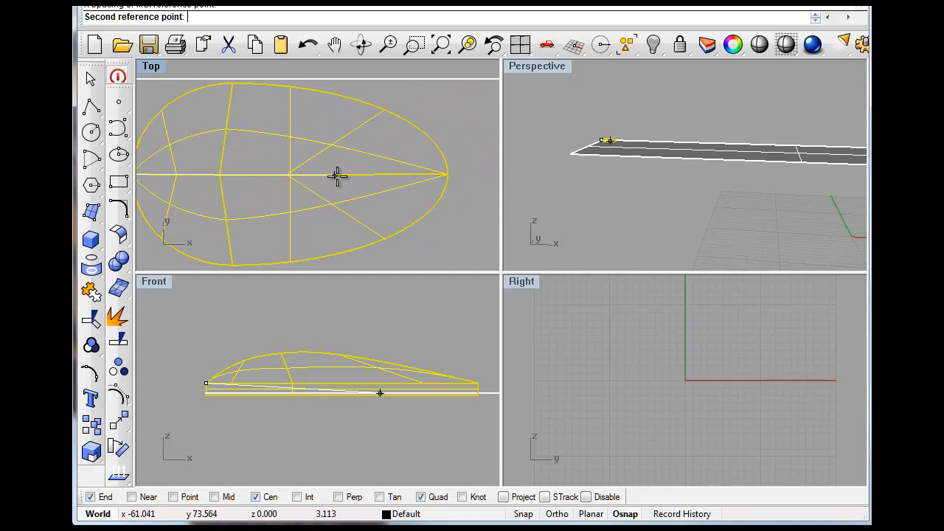
pyautogui.click(410, 175)
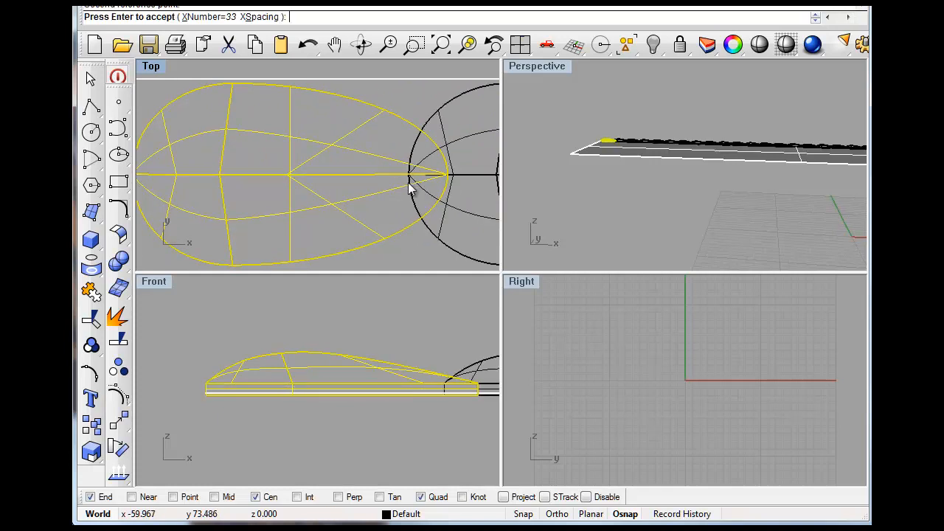
pyautogui.scroll(-5, 399, 194)
pyautogui.scroll(-6, 317, 107)
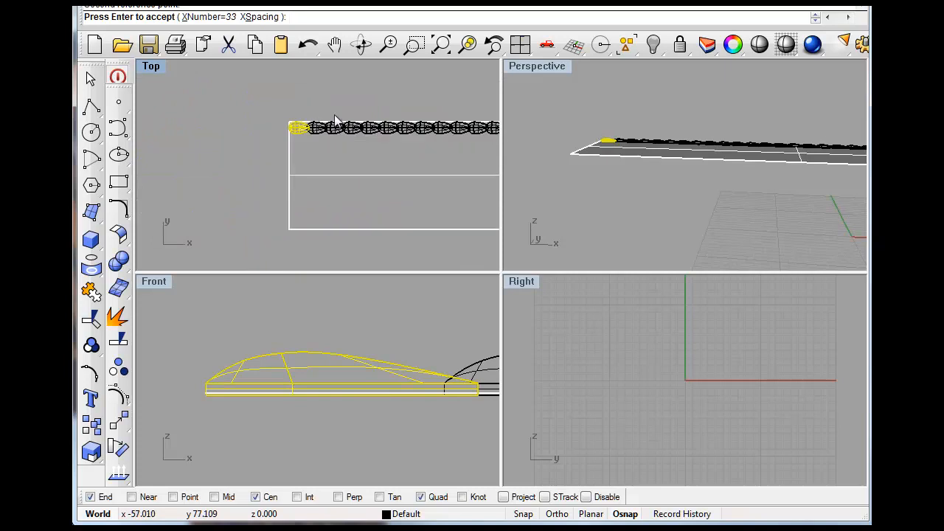
pyautogui.moveTo(431, 164); pyautogui.dragTo(362, 151, button='right')
pyautogui.scroll(8, 362, 150)
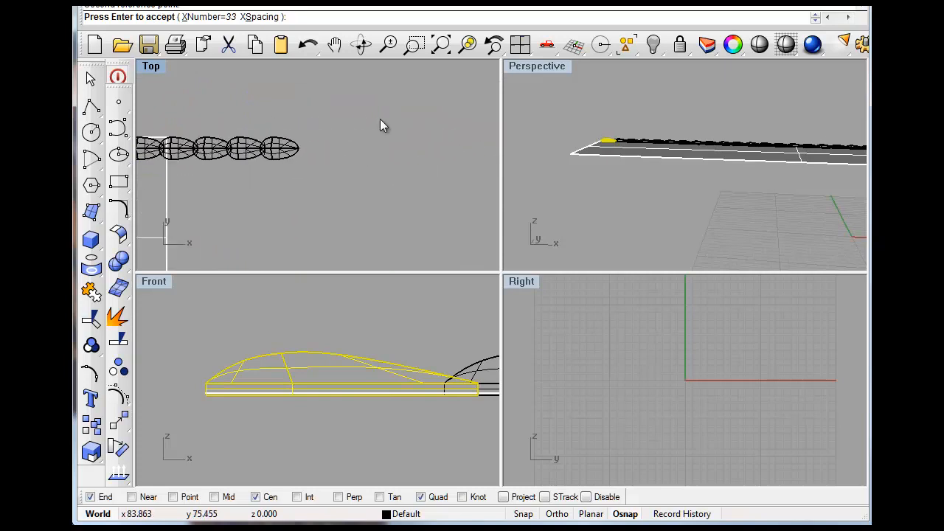
pyautogui.press('Return')
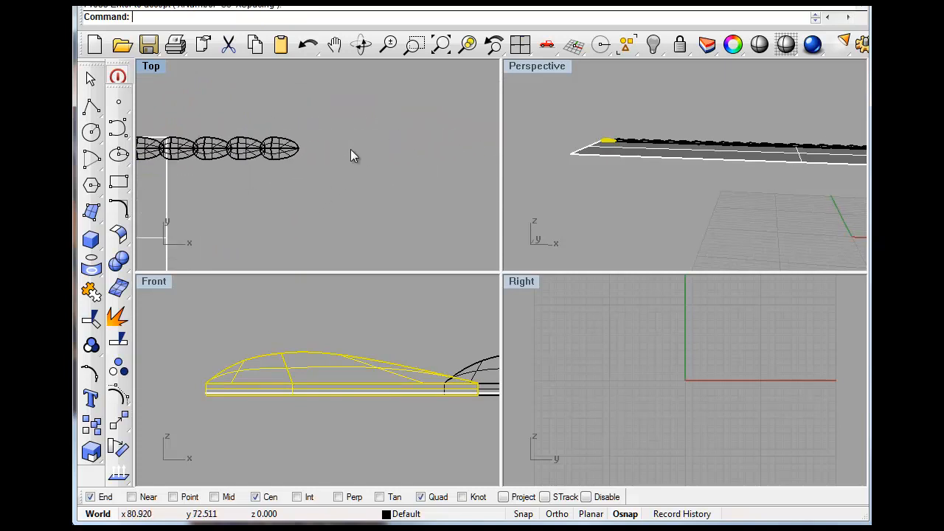
# Delete the surplus forms of the row that extend past the strip's right end.
pyautogui.moveTo(380, 93); pyautogui.dragTo(319, 196)
pyautogui.moveTo(196, 198); pyautogui.dragTo(196, 201)
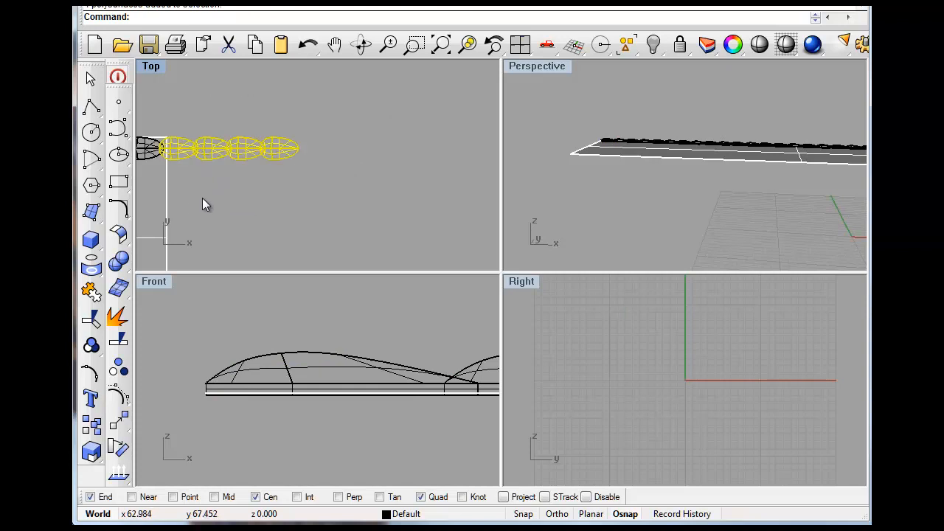
pyautogui.press('Delete')
# Copy the whole row of forms diagonally down by about half a form's length, with the Cen snap off, making a staggered second row.
pyautogui.moveTo(200, 197); pyautogui.dragTo(545, 152, button='right')
pyautogui.scroll(-2, 287, 170)
pyautogui.moveTo(287, 170); pyautogui.dragTo(235, 163, button='right')
pyautogui.moveTo(171, 97); pyautogui.dragTo(549, 120)
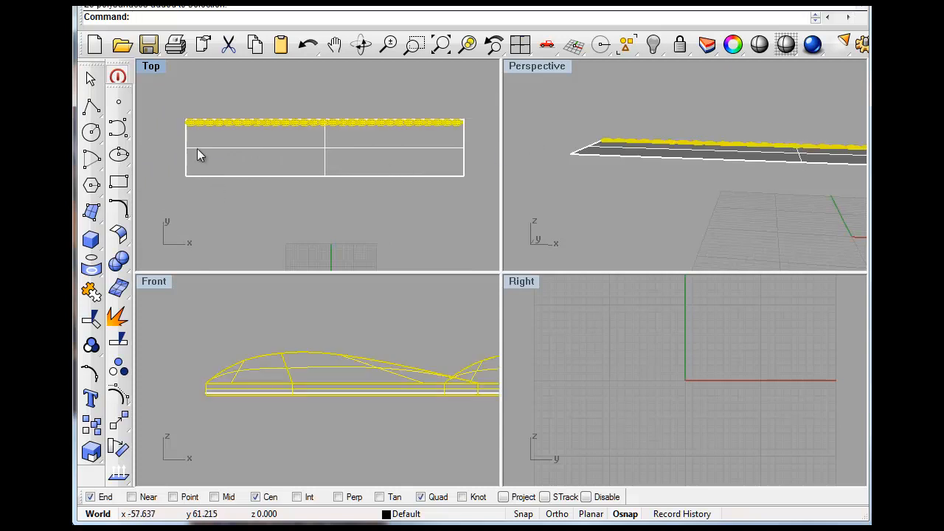
pyautogui.scroll(5, 201, 127)
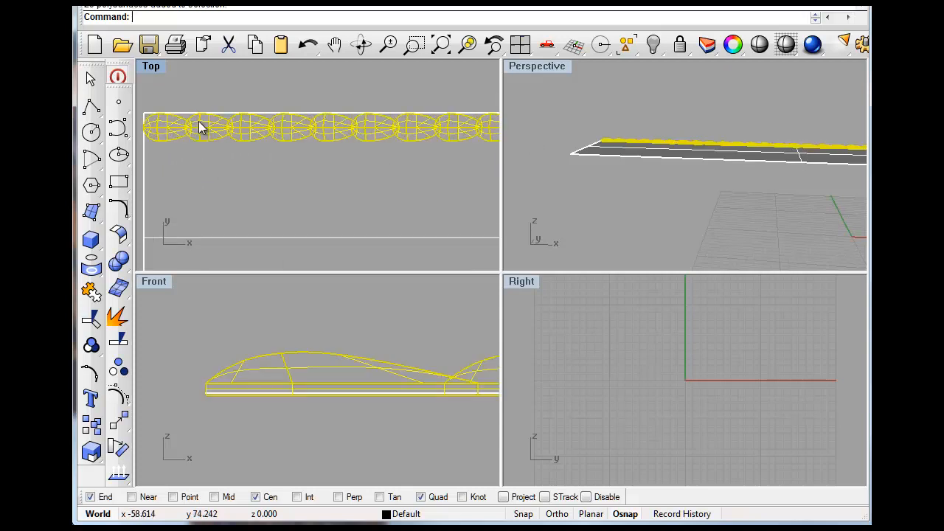
pyautogui.click(91, 425)
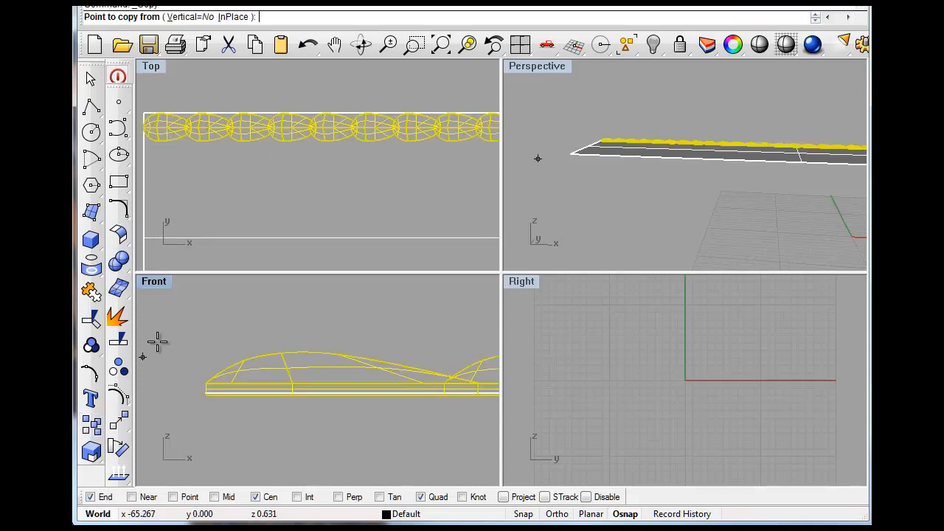
pyautogui.click(146, 127)
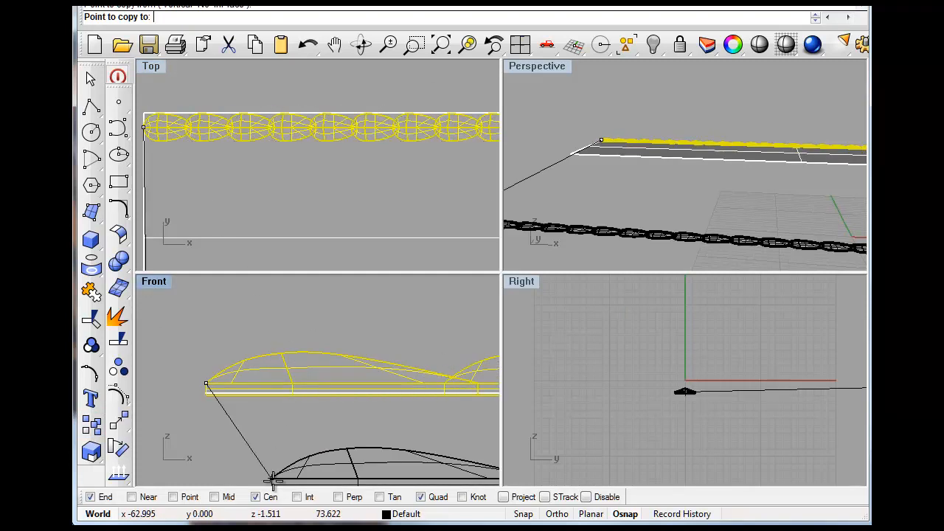
pyautogui.click(256, 498)
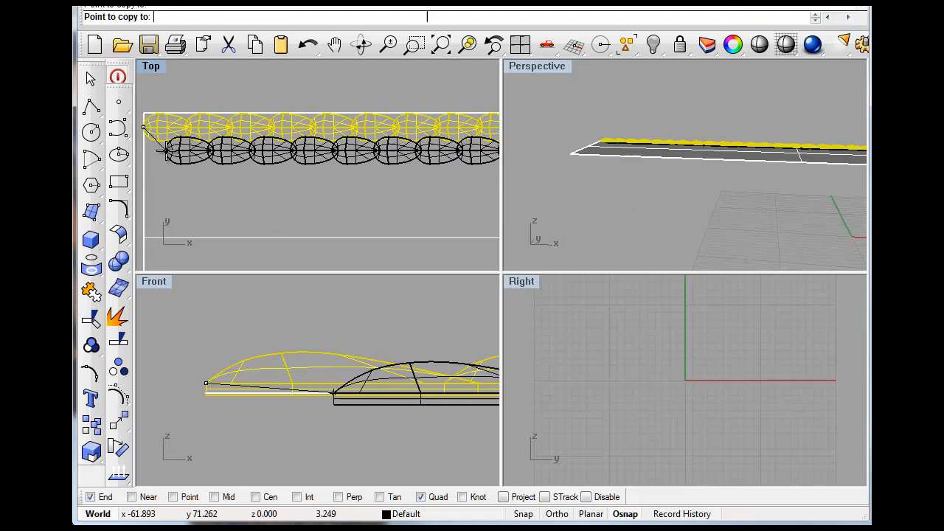
pyautogui.click(169, 150)
pyautogui.press('Return')
# Start a rectangular array of both staggered rows with 1 copy in X, 8 in Y and 1 in Z.
pyautogui.scroll(-6, 227, 182)
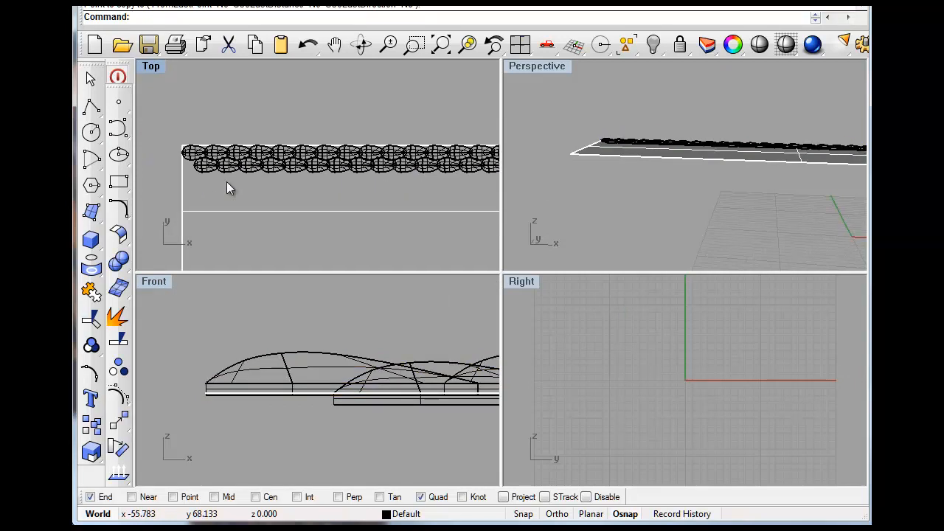
pyautogui.moveTo(384, 228)
pyautogui.mouseDown(button='right')
pyautogui.moveTo(280, 213)
pyautogui.moveTo(319, 191)
pyautogui.mouseUp(button='right')
pyautogui.scroll(-6, 297, 212)
pyautogui.moveTo(190, 134)
pyautogui.mouseDown()
pyautogui.moveTo(552, 152)
pyautogui.moveTo(539, 174)
pyautogui.mouseUp()
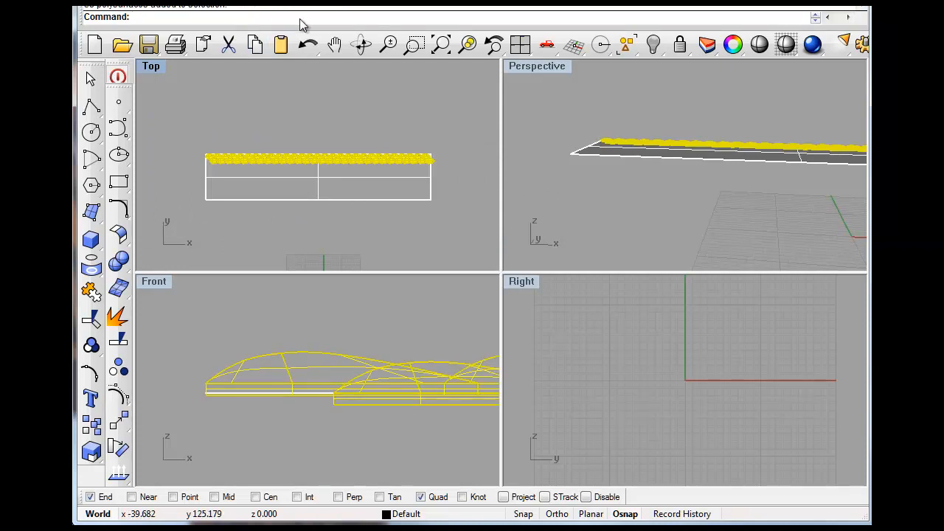
pyautogui.click(361, 2)
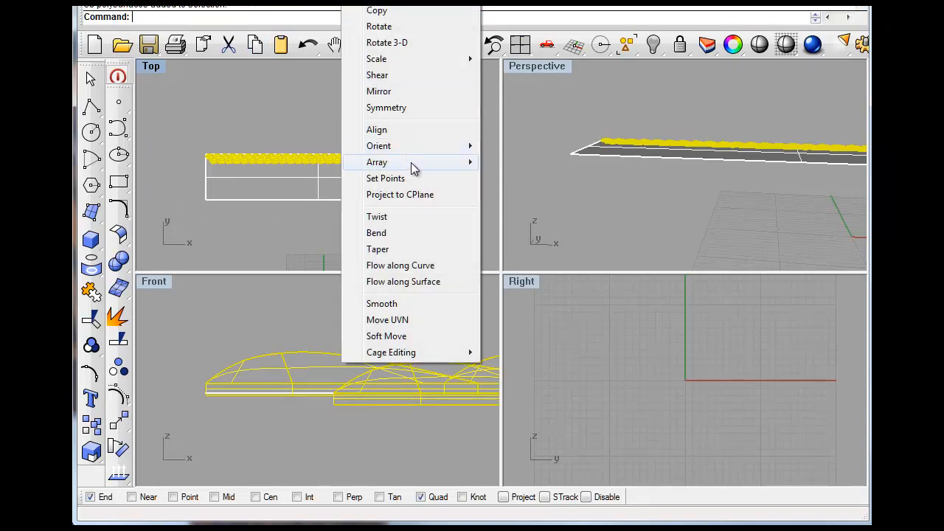
pyautogui.moveTo(410, 162)
pyautogui.click(525, 163)
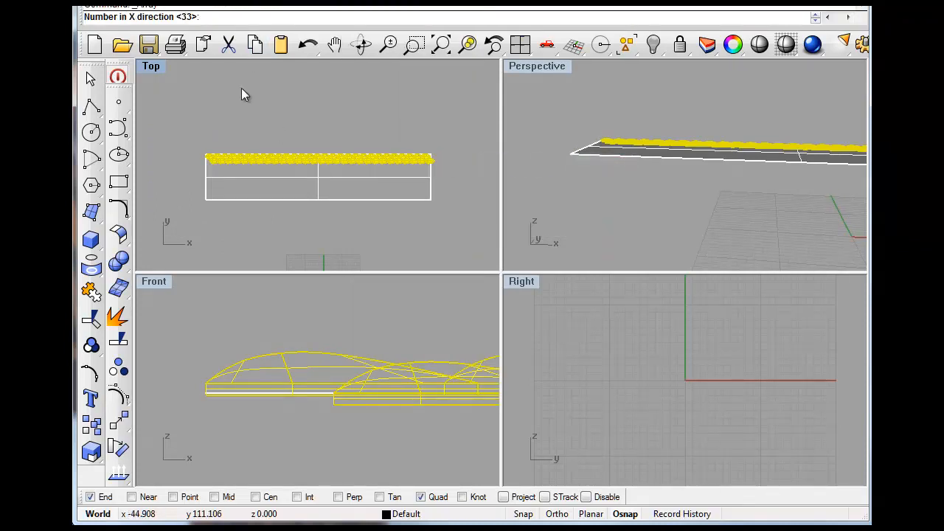
pyautogui.press('Return')
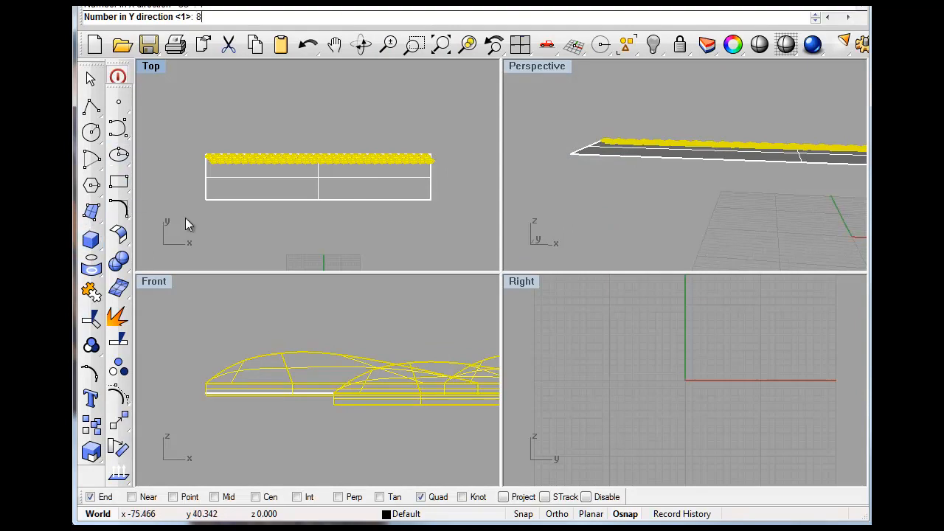
pyautogui.press('Return')
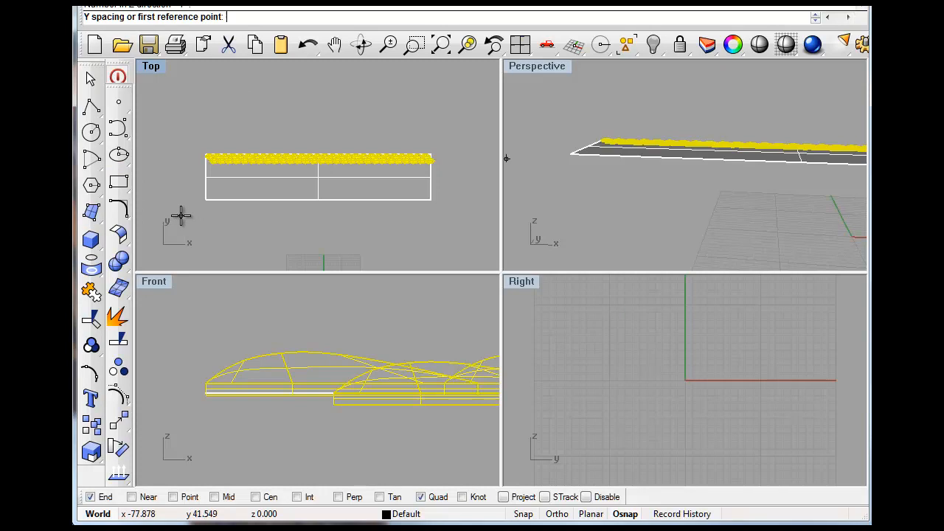
# Set the array's Y spacing from the upper row's top edge to the lower part of the second row's forms, and accept it.
pyautogui.scroll(8, 211, 118)
pyautogui.scroll(-1, 222, 164)
pyautogui.scroll(-2, 234, 112)
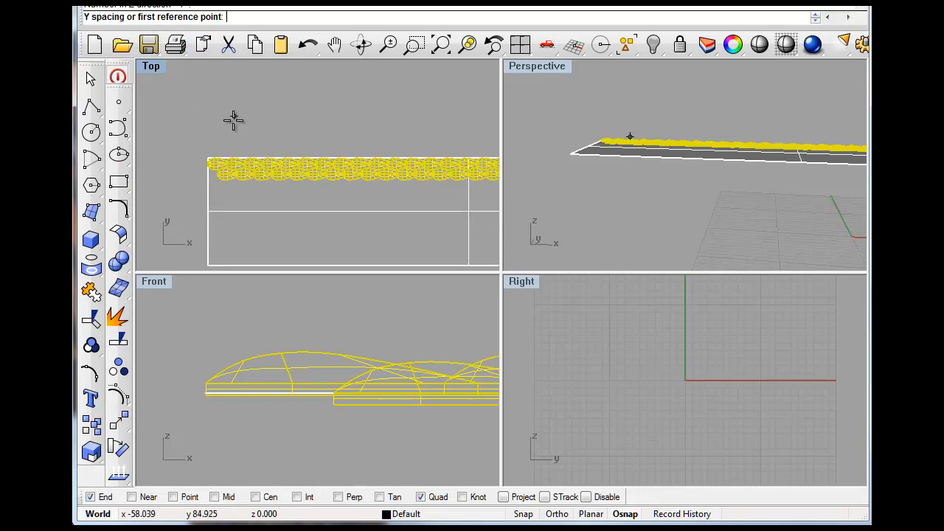
pyautogui.scroll(3, 222, 158)
pyautogui.click(244, 165)
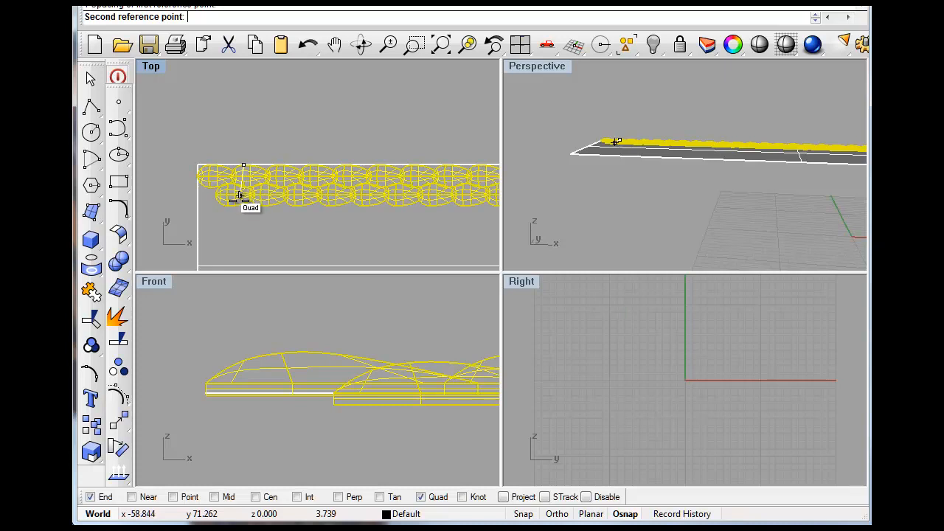
pyautogui.scroll(2, 243, 198)
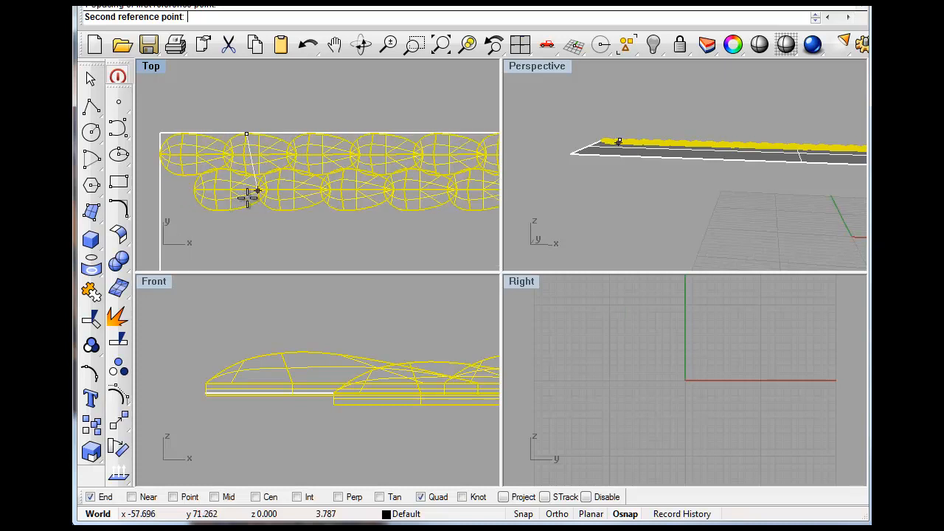
pyautogui.click(247, 195)
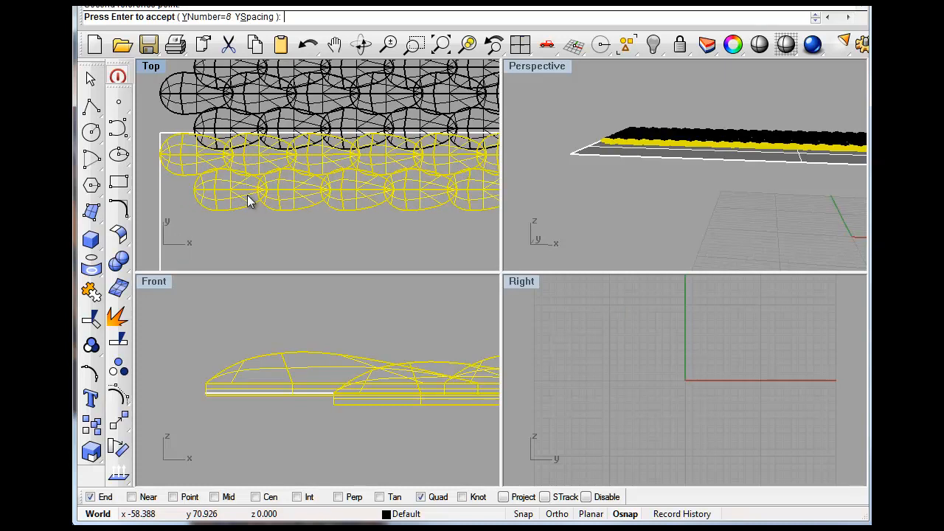
pyautogui.scroll(-6, 248, 194)
pyautogui.scroll(-3, 225, 230)
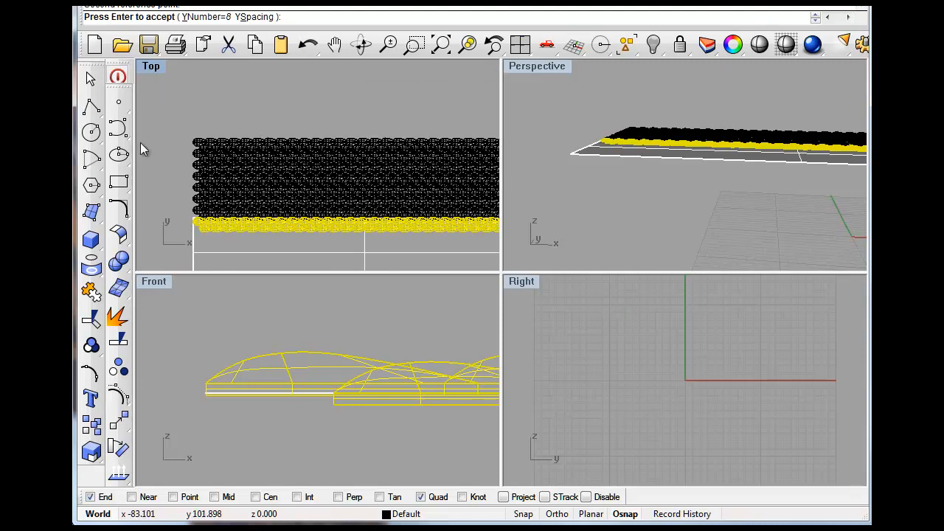
pyautogui.press('Return')
pyautogui.press('Return')
pyautogui.press('Return')
pyautogui.press('Escape')
pyautogui.press('Escape')
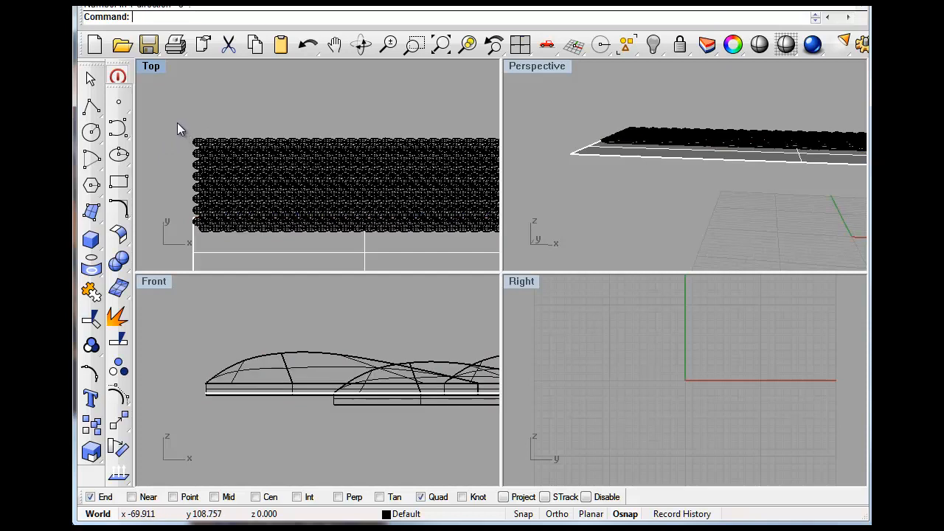
# Move all arrayed forms down over the strip in the Top view, aligning their upper edge with the strip's upper edge.
pyautogui.scroll(-2, 177, 130)
pyautogui.moveTo(167, 113); pyautogui.dragTo(385, 186)
pyautogui.moveTo(366, 145); pyautogui.dragTo(362, 194)
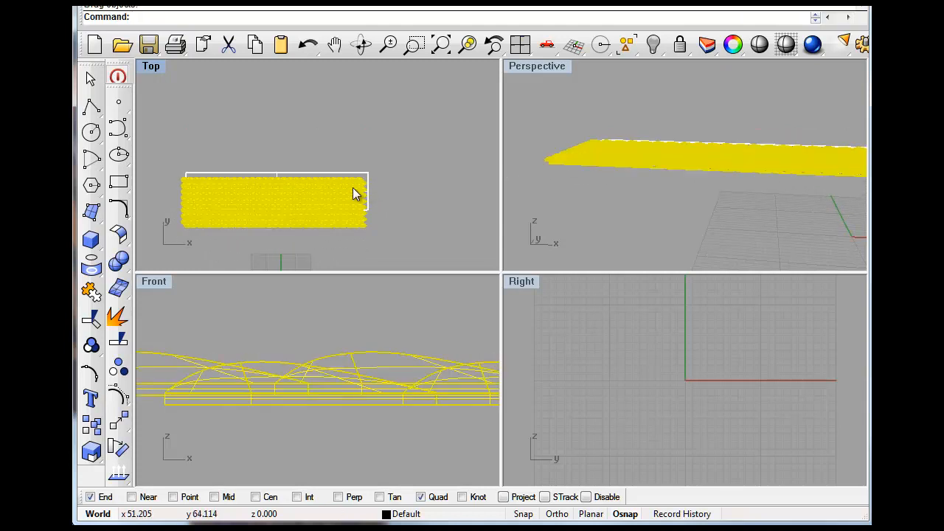
pyautogui.scroll(3, 337, 181)
pyautogui.moveTo(403, 197); pyautogui.dragTo(437, 179)
pyautogui.scroll(-6, 437, 178)
pyautogui.scroll(6, 242, 136)
pyautogui.scroll(-4, 241, 135)
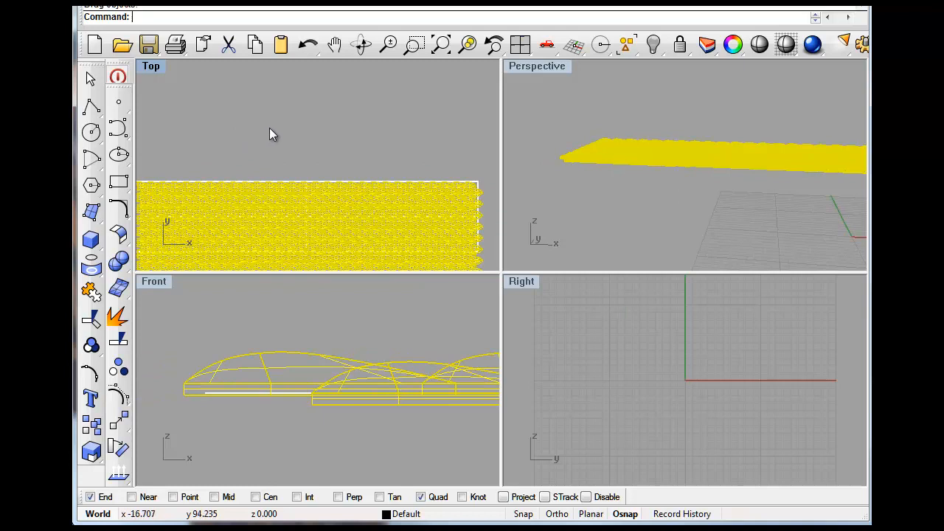
pyautogui.click(269, 127)
# Delete the lowest pair of rows from the arrayed forms.
pyautogui.scroll(-8, 286, 127)
pyautogui.moveTo(285, 135); pyautogui.dragTo(290, 111, button='right')
pyautogui.scroll(3, 264, 164)
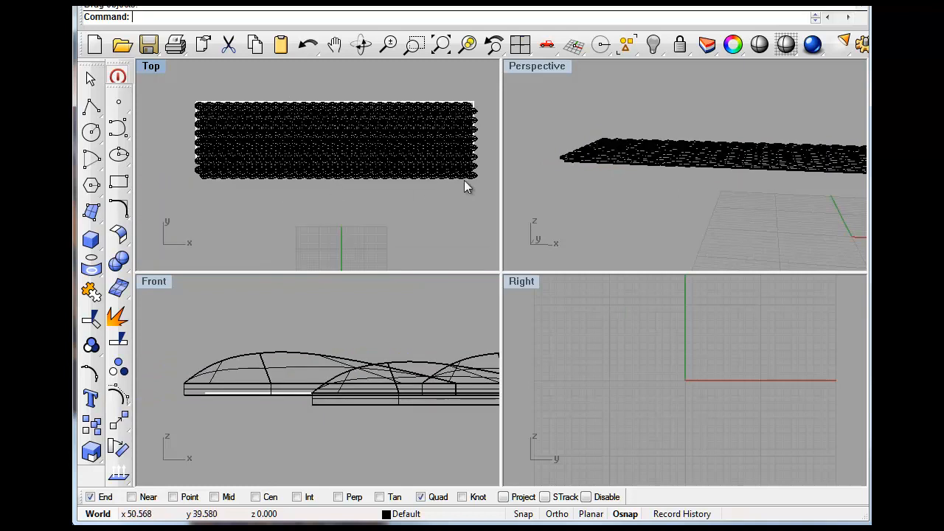
pyautogui.moveTo(488, 175); pyautogui.dragTo(186, 229)
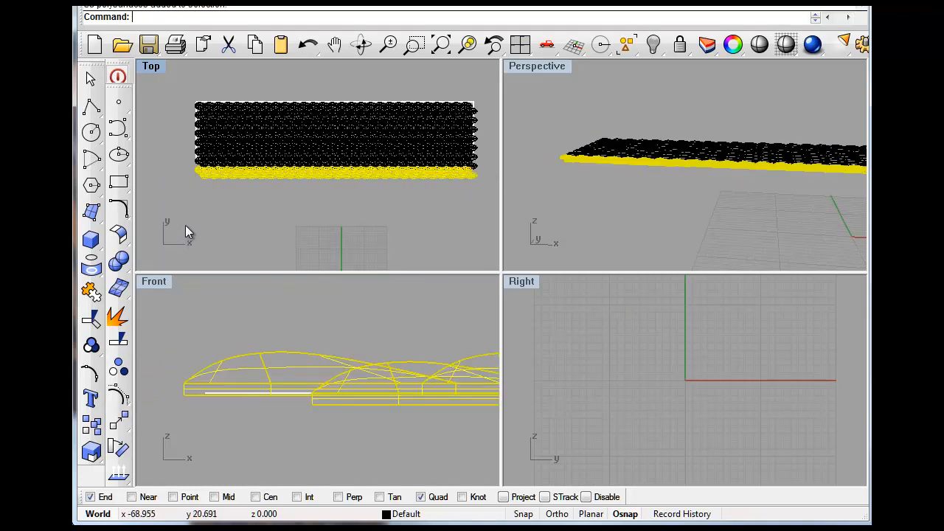
pyautogui.press('Delete')
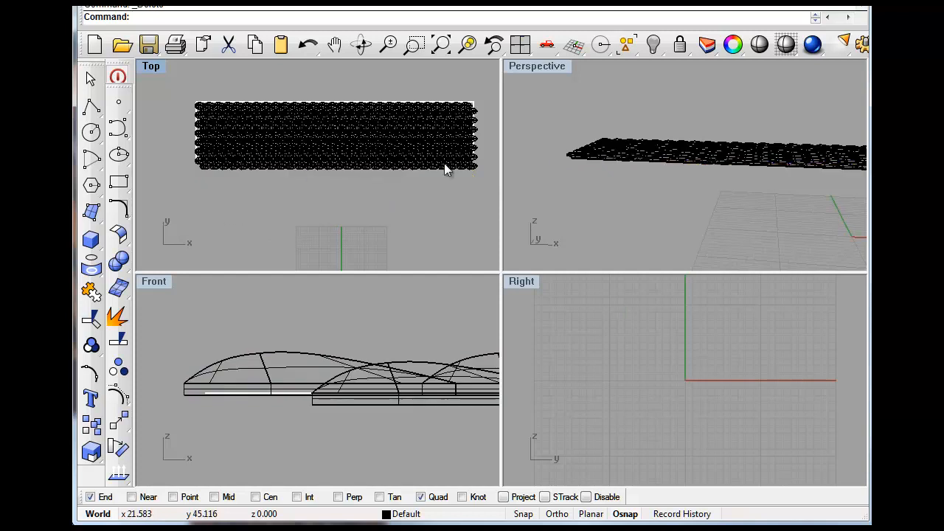
# Delete the lowest row of arrayed forms overhanging the strip's lower edge.
pyautogui.moveTo(486, 165); pyautogui.dragTo(217, 212)
pyautogui.press('Delete')
pyautogui.scroll(5, 236, 178)
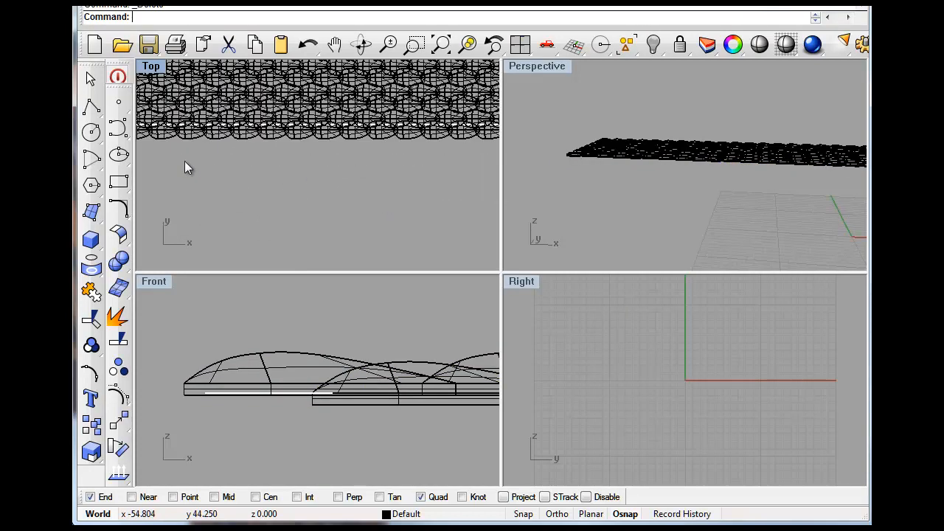
pyautogui.scroll(-5, 318, 191)
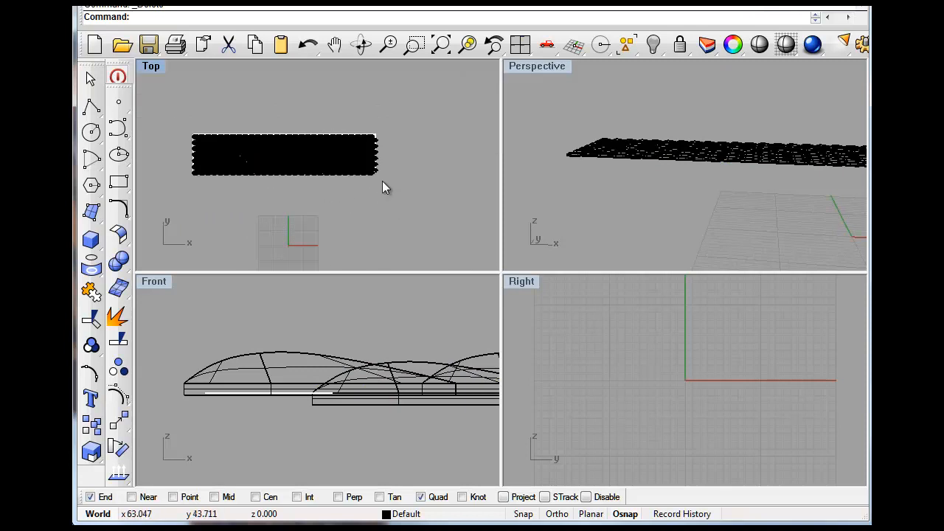
pyautogui.moveTo(272, 193); pyautogui.dragTo(179, 174)
pyautogui.press('Escape')
# Select all the arrayed forms in the Top view, including the protruding end form of each staggered row, but not the strip surface.
pyautogui.scroll(5, 270, 185)
pyautogui.scroll(-4, 375, 163)
pyautogui.scroll(3, 378, 164)
pyautogui.scroll(-3, 337, 194)
pyautogui.scroll(3, 305, 193)
pyautogui.moveTo(168, 107); pyautogui.dragTo(463, 193)
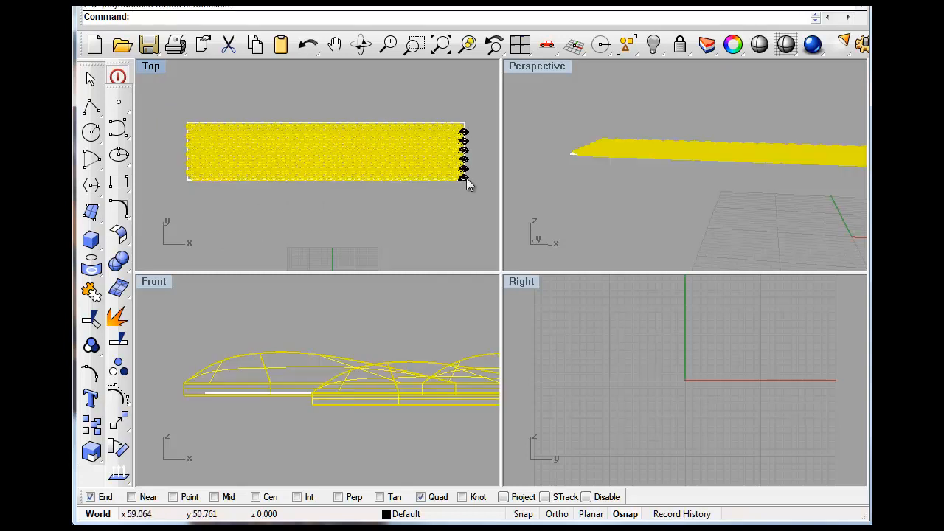
pyautogui.click(465, 182)
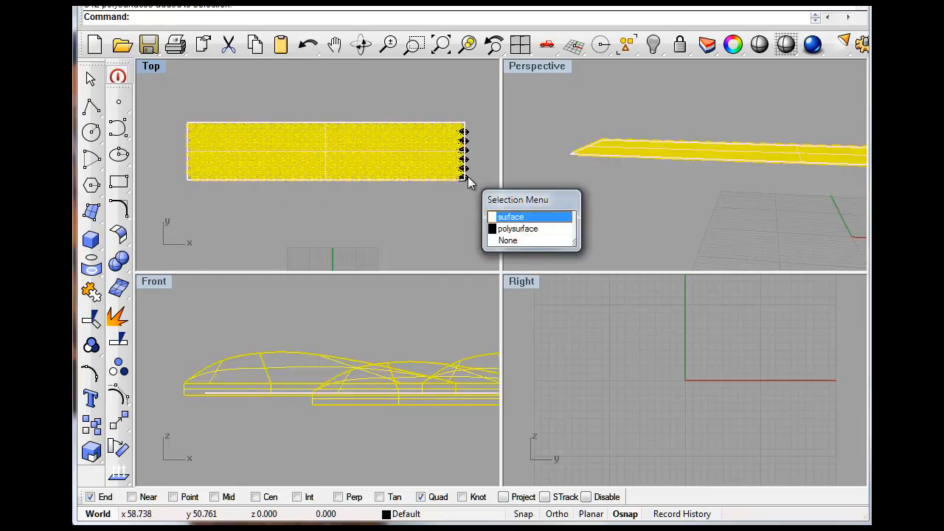
pyautogui.click(518, 228)
pyautogui.scroll(5, 470, 164)
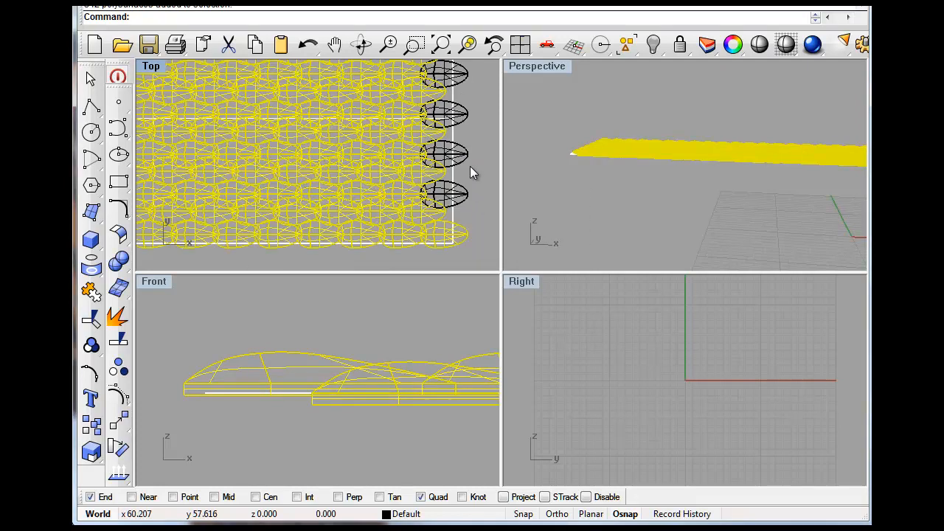
pyautogui.keyDown('shift'); pyautogui.click(458, 192); pyautogui.keyUp('shift')
pyautogui.keyDown('shift'); pyautogui.click(456, 159); pyautogui.keyUp('shift')
pyautogui.keyDown('shift'); pyautogui.click(461, 103); pyautogui.keyUp('shift')
pyautogui.moveTo(473, 114); pyautogui.dragTo(441, 181, button='right')
pyautogui.keyDown('shift'); pyautogui.click(426, 124); pyautogui.keyUp('shift')
pyautogui.keyDown('shift'); pyautogui.click(429, 77); pyautogui.keyUp('shift')
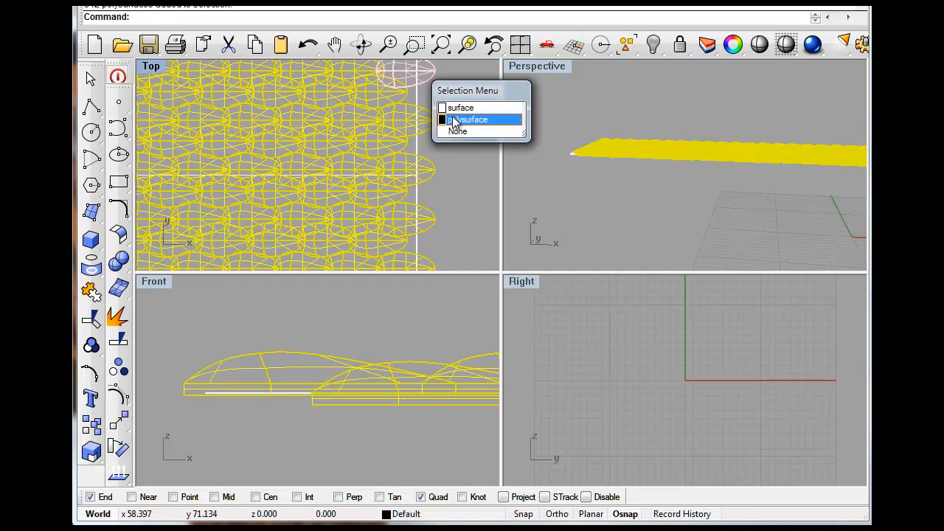
pyautogui.click(461, 119)
# Move the selected forms slightly along X so their outer ends sit just inside the strip's left edge.
pyautogui.scroll(-5, 451, 193)
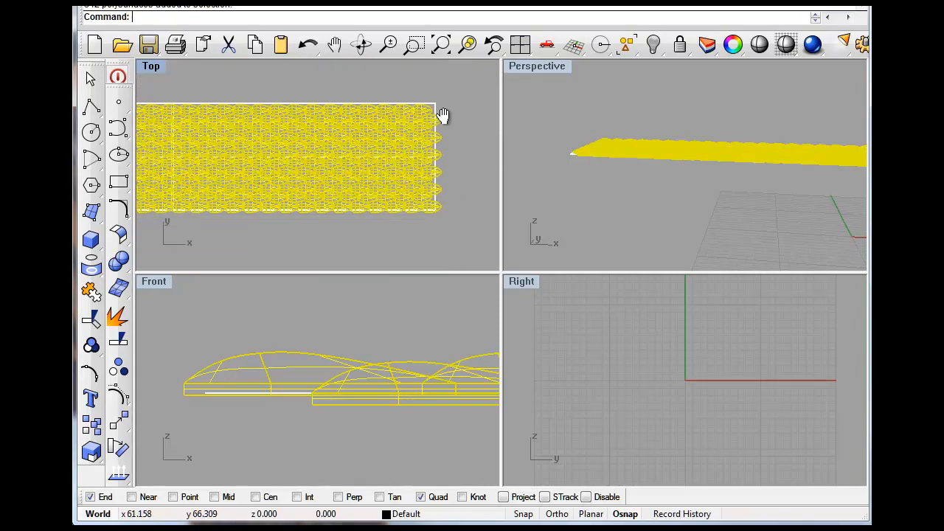
pyautogui.moveTo(357, 231); pyautogui.dragTo(452, 230, button='right')
pyautogui.scroll(-4, 382, 236)
pyautogui.scroll(2, 174, 183)
pyautogui.scroll(-1, 174, 181)
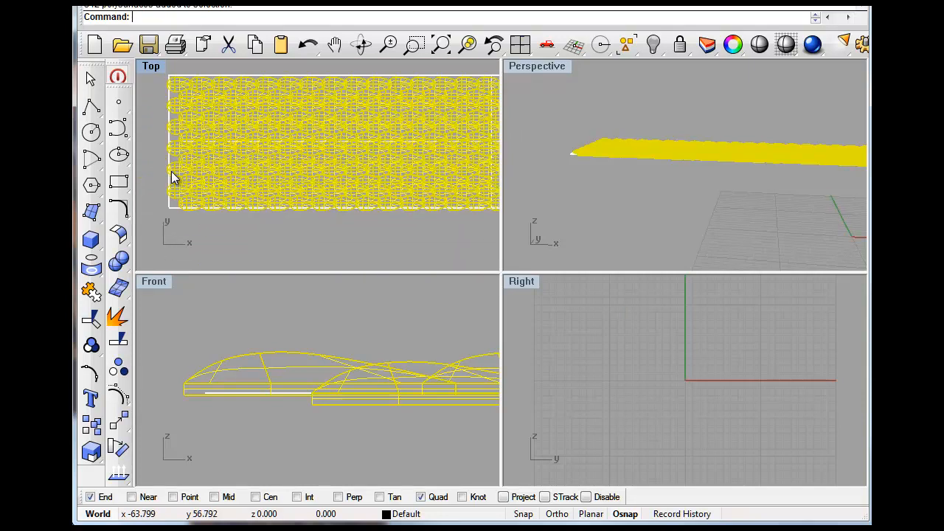
pyautogui.moveTo(184, 175); pyautogui.dragTo(183, 177)
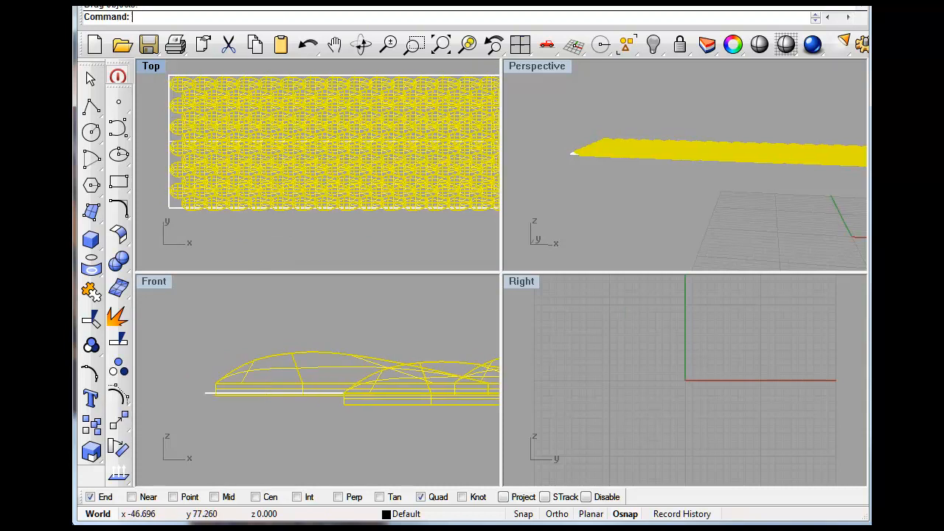
# Scale the forms with Scale 1-D from the strip's upper-left corner, bringing their protruding right tips back to the strip's right edge.
pyautogui.click(362, 2)
pyautogui.moveTo(391, 62)
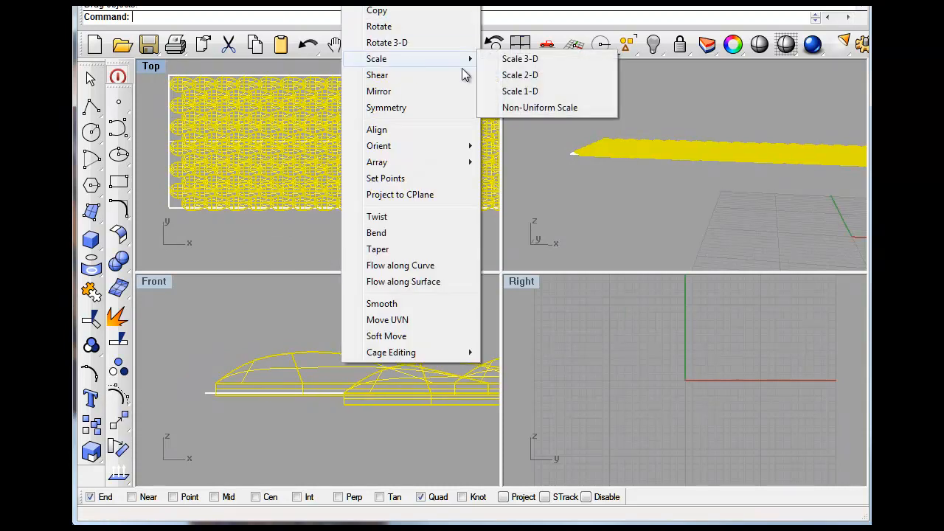
pyautogui.click(517, 93)
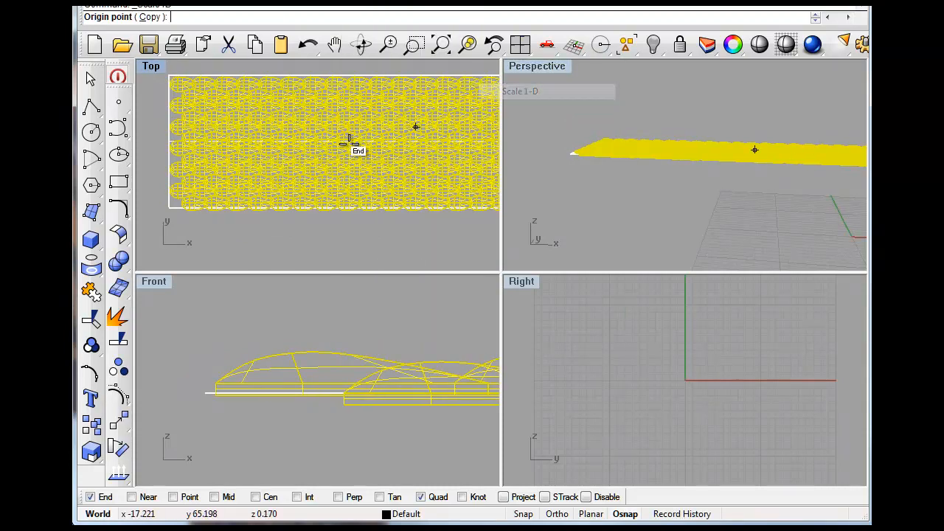
pyautogui.click(169, 76)
pyautogui.moveTo(285, 91); pyautogui.dragTo(164, 155, button='right')
pyautogui.moveTo(420, 144); pyautogui.dragTo(202, 159, button='right')
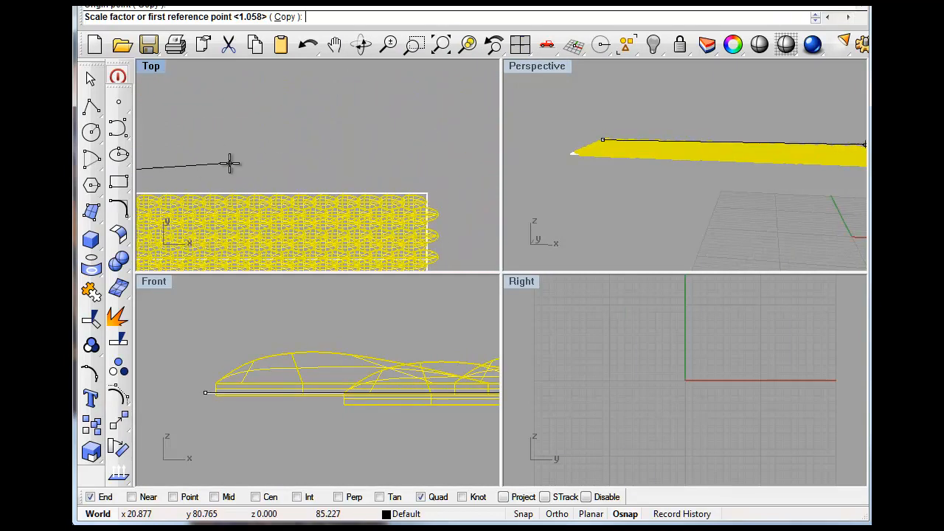
pyautogui.click(438, 194)
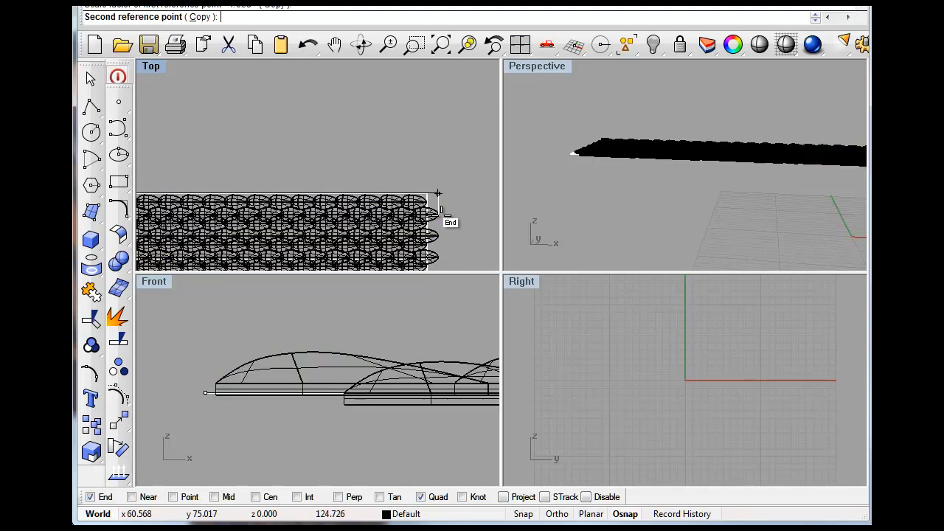
pyautogui.click(430, 193)
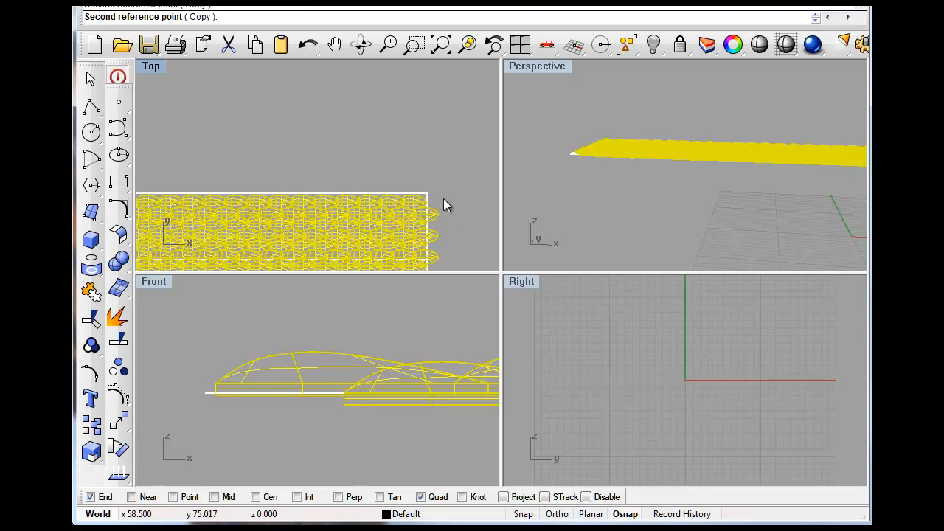
pyautogui.click(416, 158)
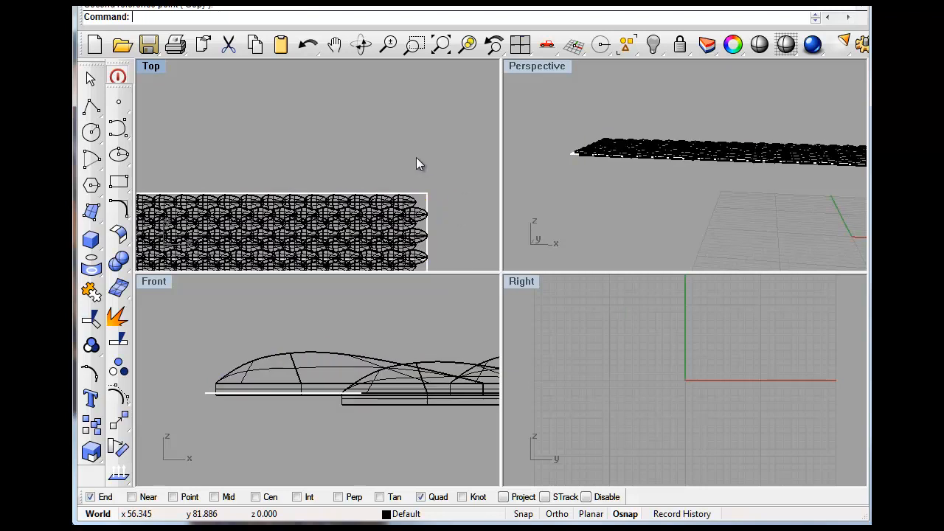
# Scale all forms, without the strip, using Scale 1-D from its upper-right corner so their lowest edge meets the strip's lower edge.
pyautogui.scroll(-5, 383, 161)
pyautogui.scroll(2, 384, 254)
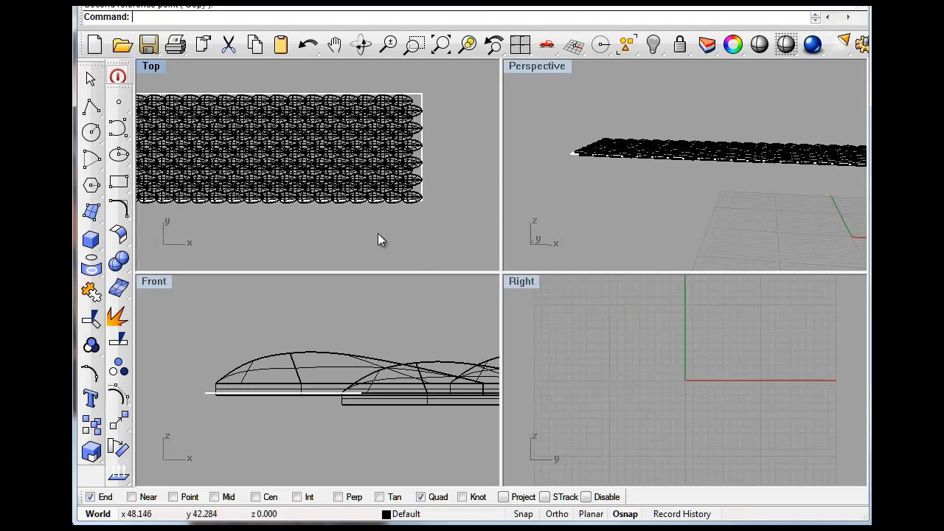
pyautogui.scroll(2, 379, 236)
pyautogui.scroll(-2, 406, 214)
pyautogui.moveTo(216, 118); pyautogui.dragTo(448, 215)
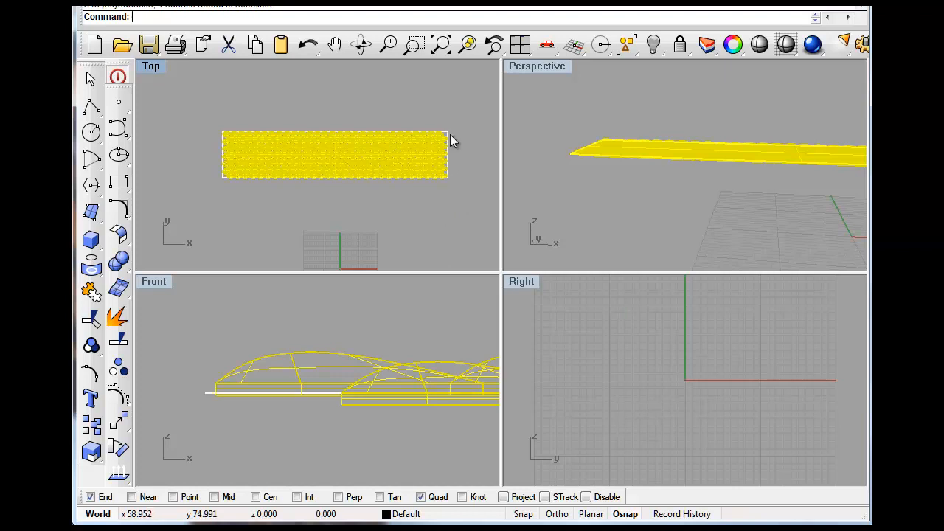
pyautogui.scroll(2, 413, 214)
pyautogui.scroll(-1, 421, 211)
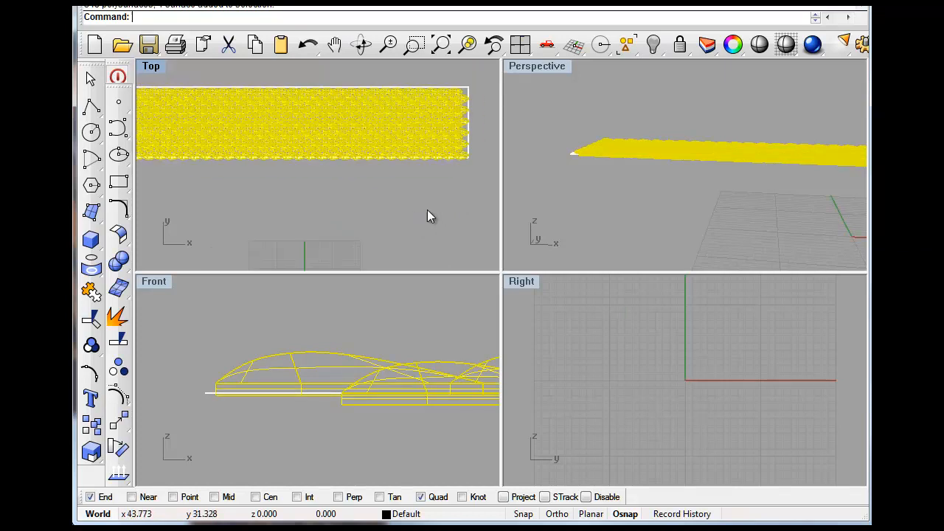
pyautogui.click(361, 2)
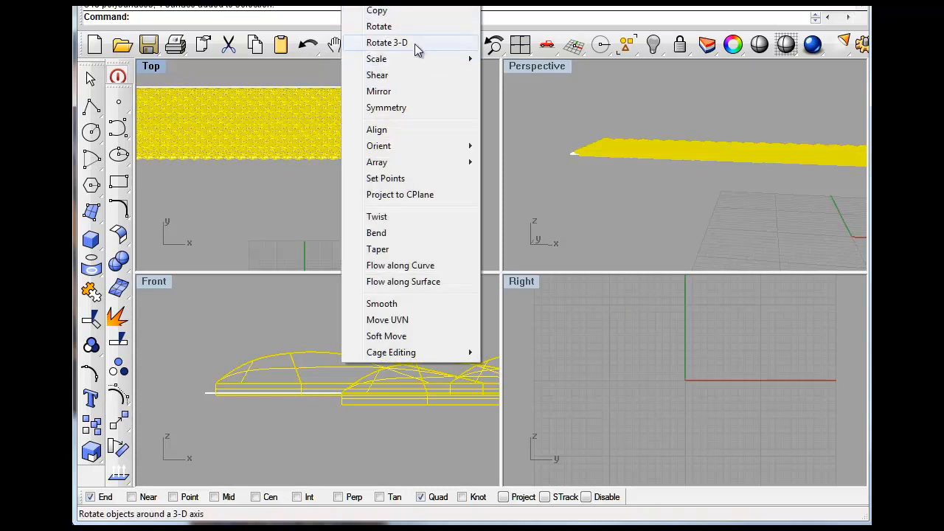
pyautogui.moveTo(428, 59)
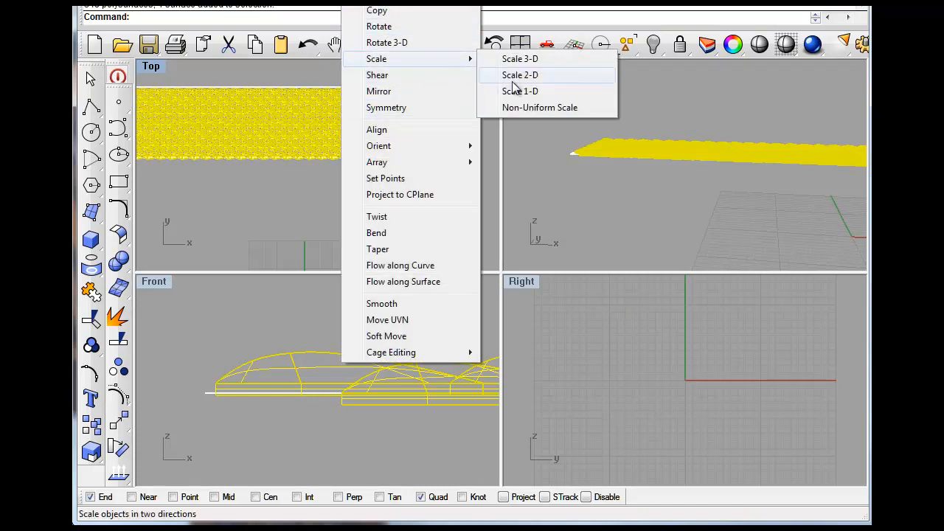
pyautogui.click(517, 74)
pyautogui.scroll(8, 466, 149)
pyautogui.moveTo(493, 153); pyautogui.dragTo(416, 203, button='right')
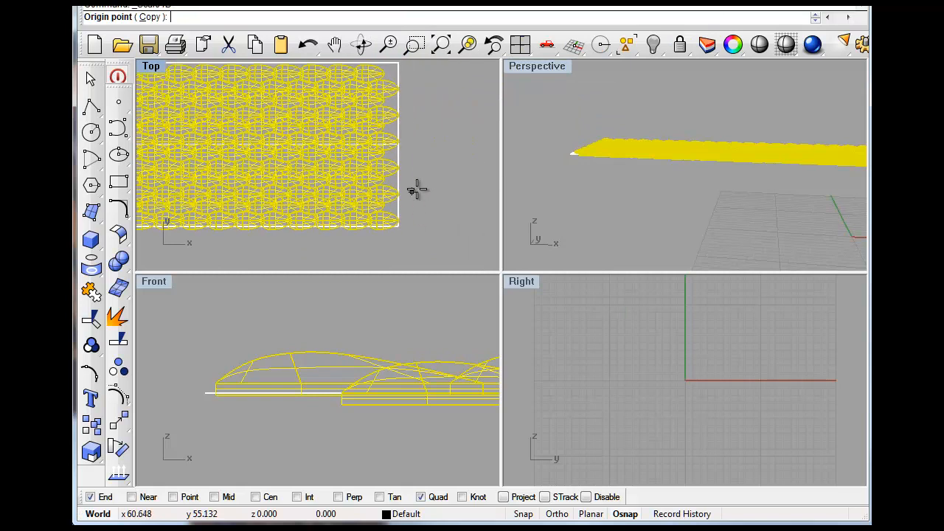
pyautogui.click(398, 63)
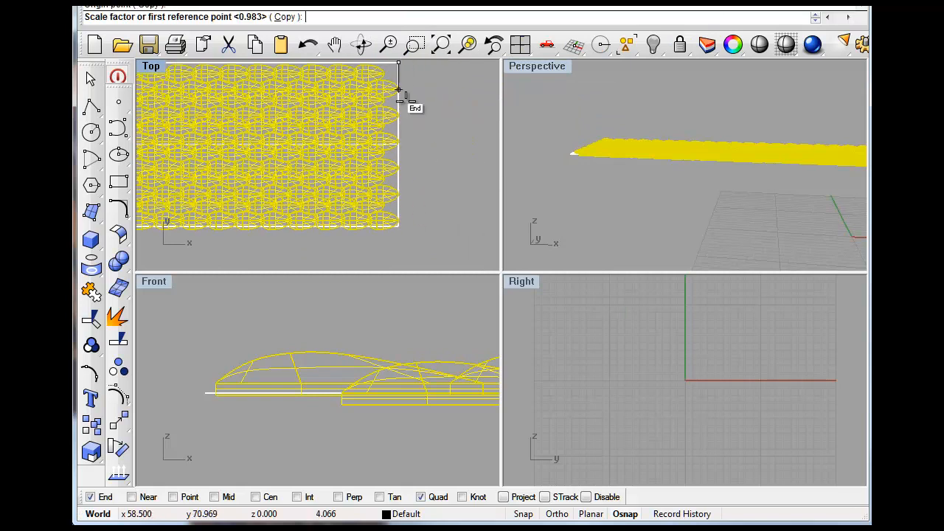
pyautogui.click(399, 229)
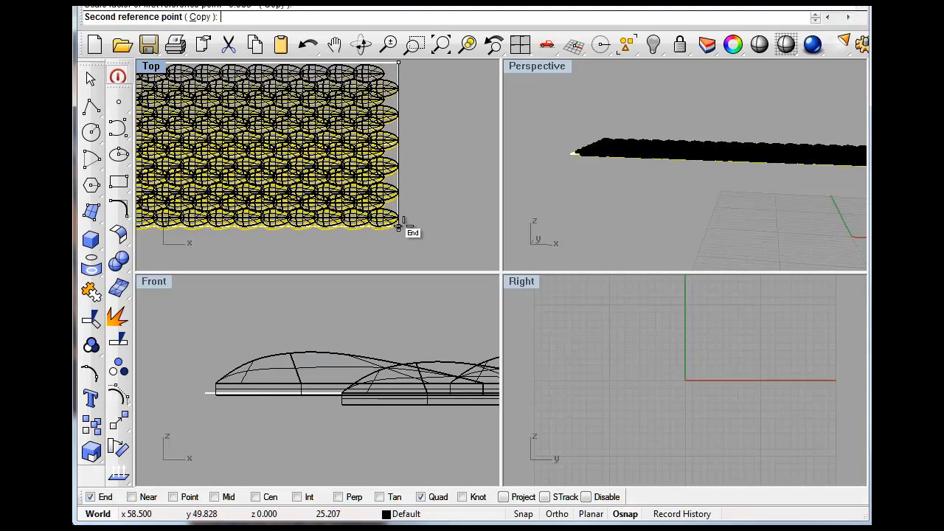
pyautogui.click(399, 227)
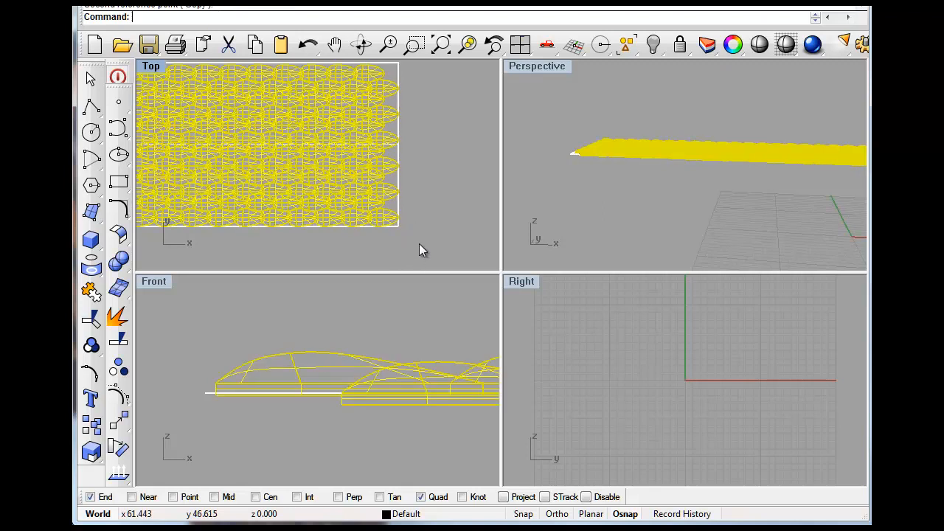
pyautogui.click(412, 247)
# Set the Perspective view to Wireframe display and zoom it to the extents of the model.
pyautogui.scroll(-8, 387, 214)
pyautogui.scroll(3, 398, 206)
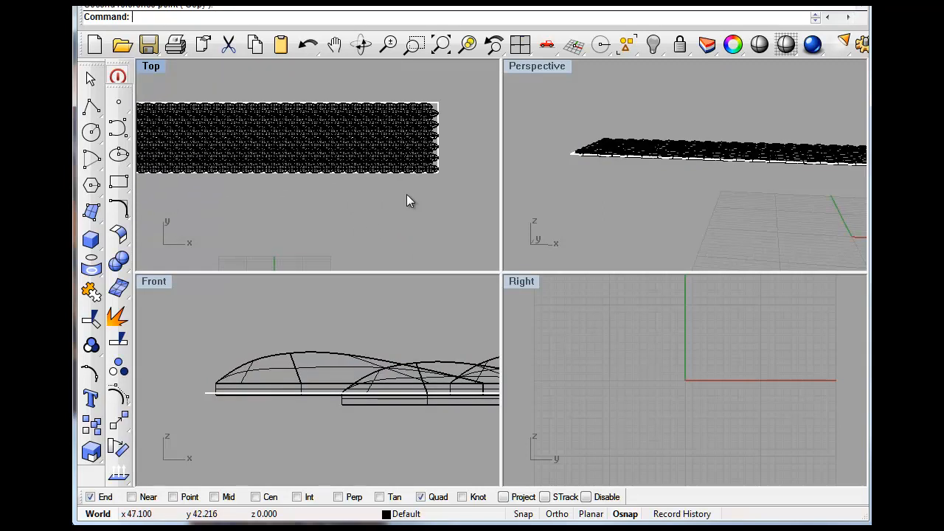
pyautogui.scroll(-5, 371, 231)
pyautogui.scroll(6, 314, 190)
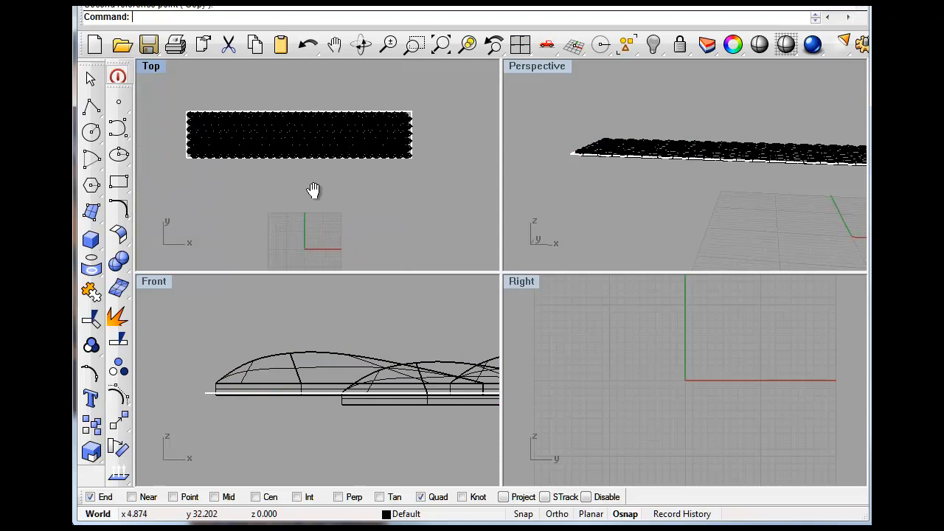
pyautogui.scroll(-4, 260, 140)
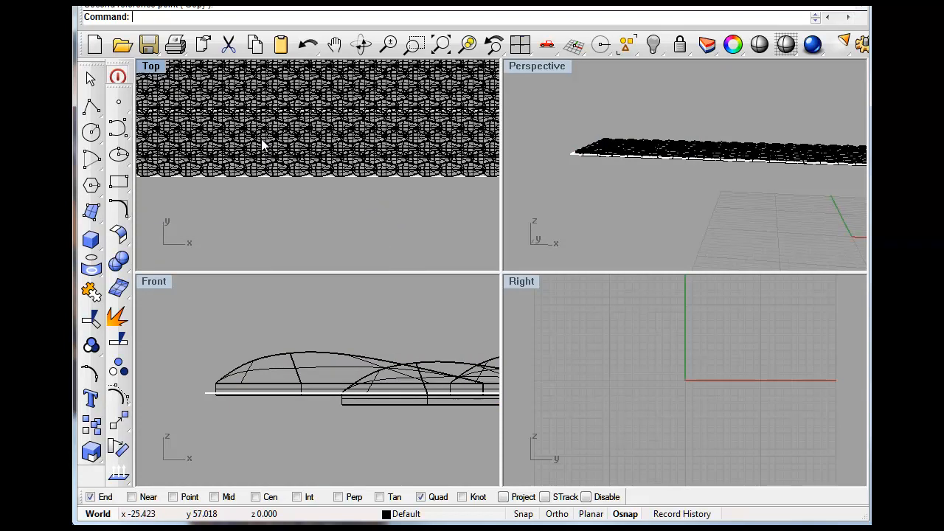
pyautogui.click(537, 65)
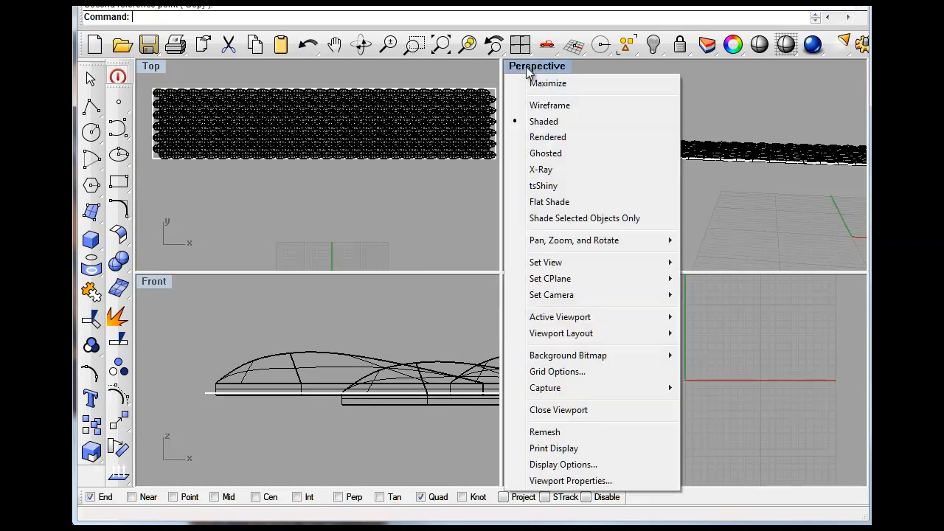
pyautogui.click(544, 103)
pyautogui.moveTo(543, 107); pyautogui.dragTo(560, 189, button='right')
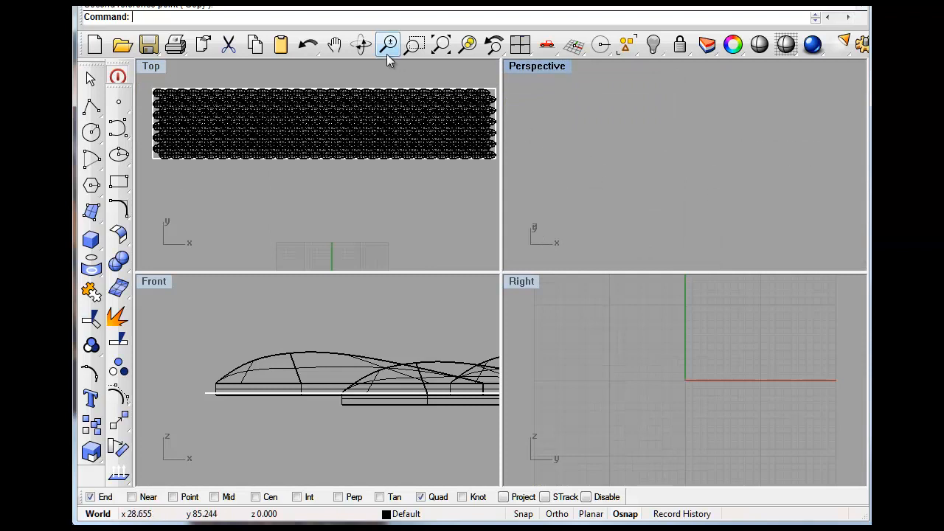
pyautogui.click(465, 46)
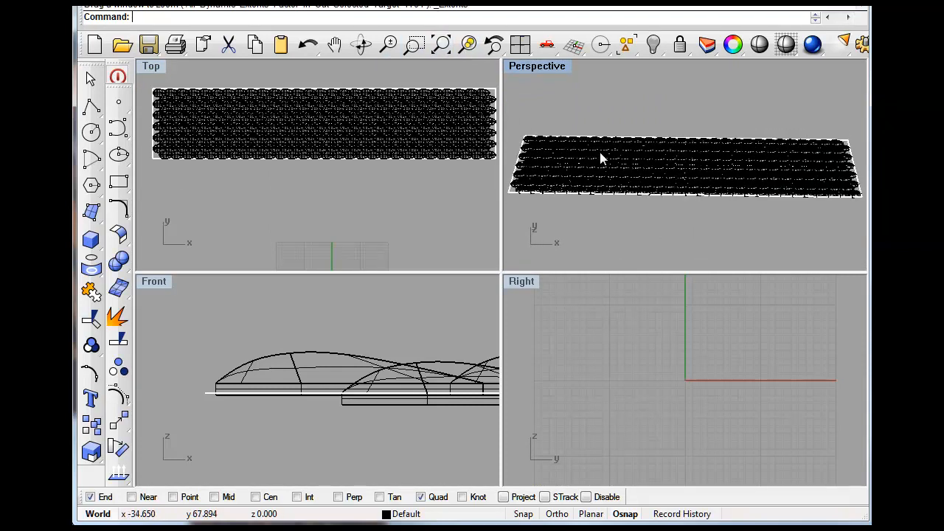
pyautogui.scroll(-3, 600, 152)
# Turn on Layer 04 to show the curved, tapering tube surface.
pyautogui.click(408, 514)
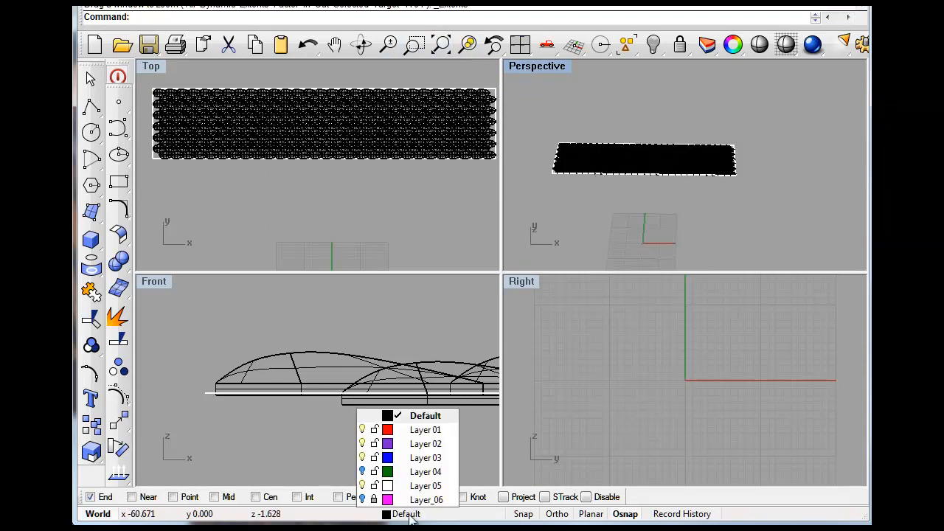
pyautogui.click(362, 471)
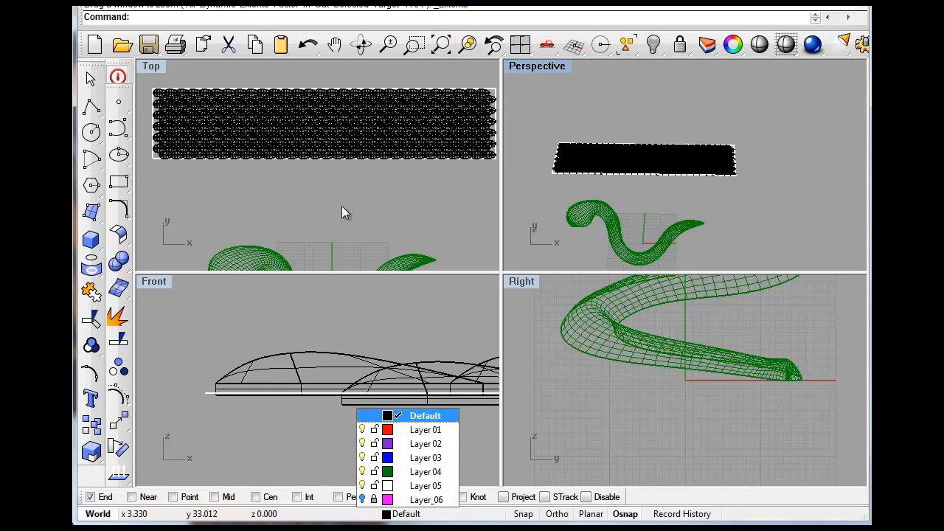
pyautogui.click(311, 197)
# Flow copies of all Default-layer forms along the green tube surface, using the flat strip's lower-left corner as the base reference.
pyautogui.scroll(-6, 311, 197)
pyautogui.moveTo(316, 209); pyautogui.dragTo(280, 192, button='right')
pyautogui.scroll(2, 248, 178)
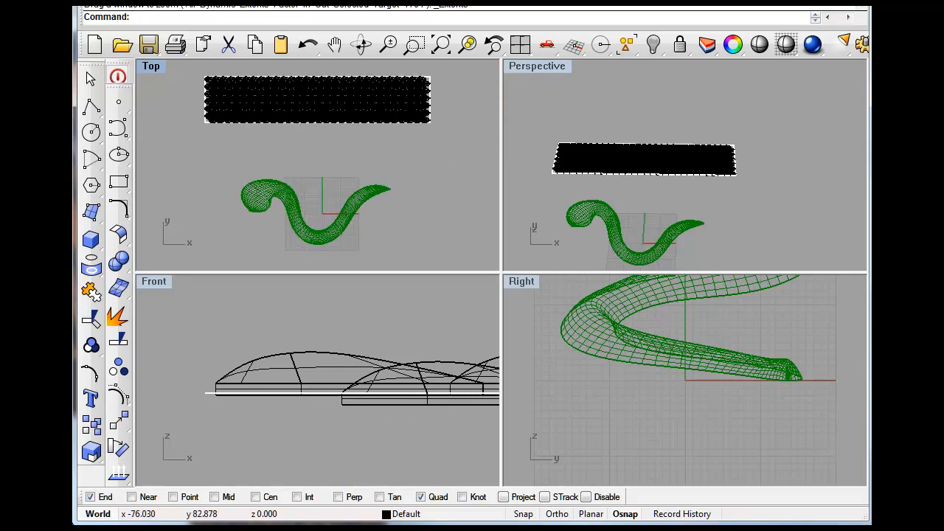
pyautogui.click(361, 1)
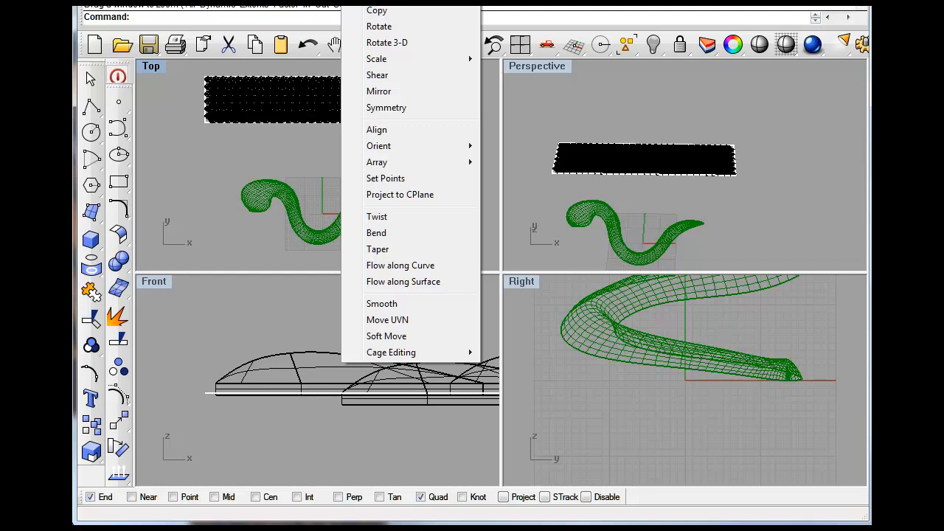
pyautogui.click(396, 282)
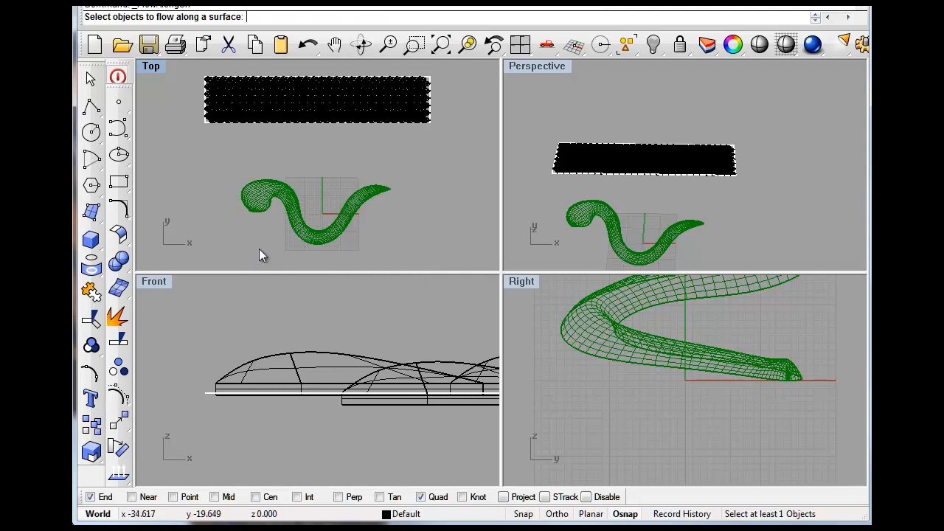
pyautogui.click(396, 516)
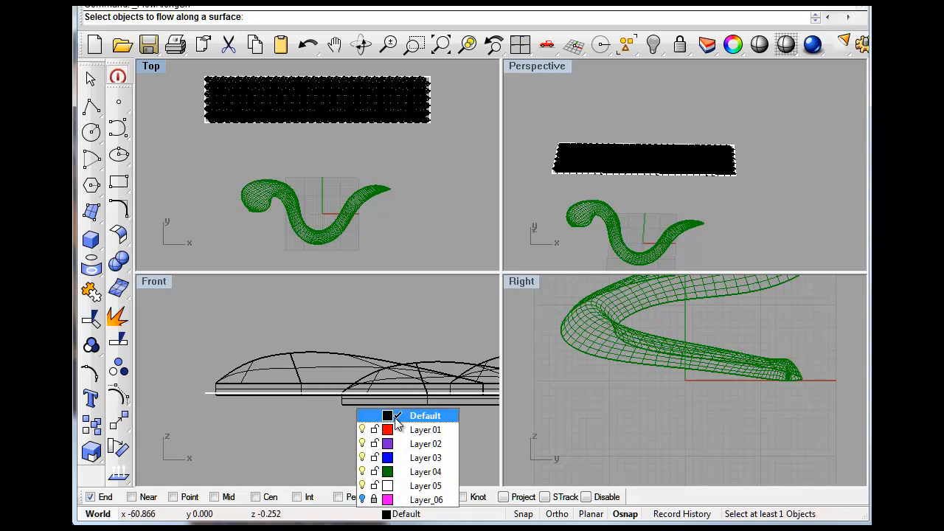
pyautogui.rightClick(396, 419)
pyautogui.click(437, 426)
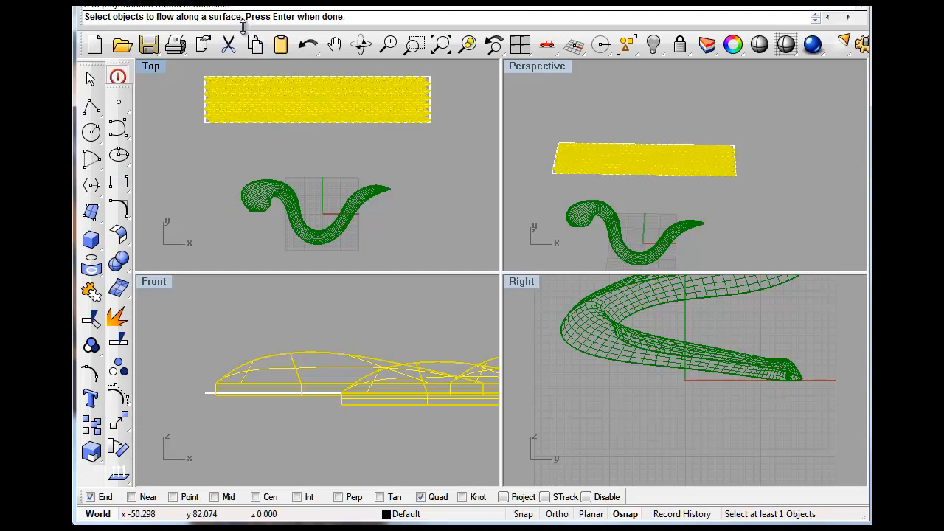
pyautogui.press('Return')
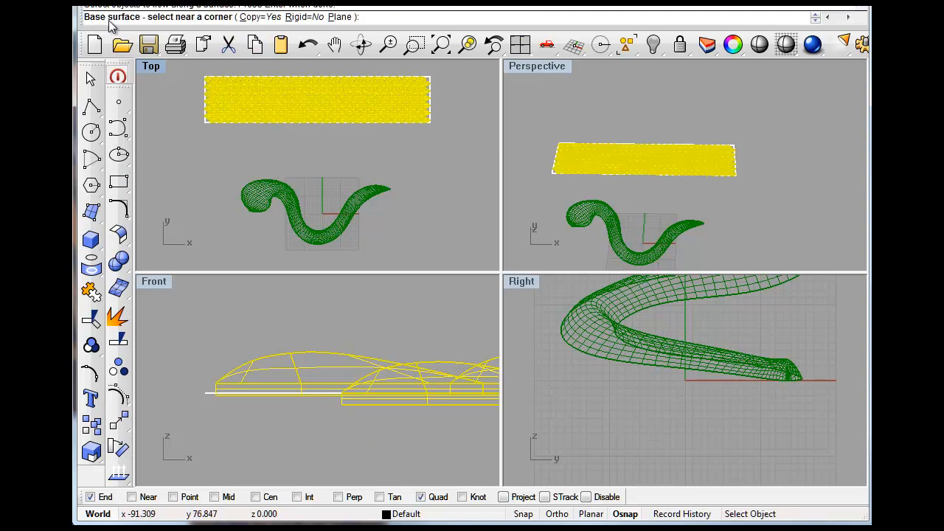
pyautogui.scroll(5, 208, 129)
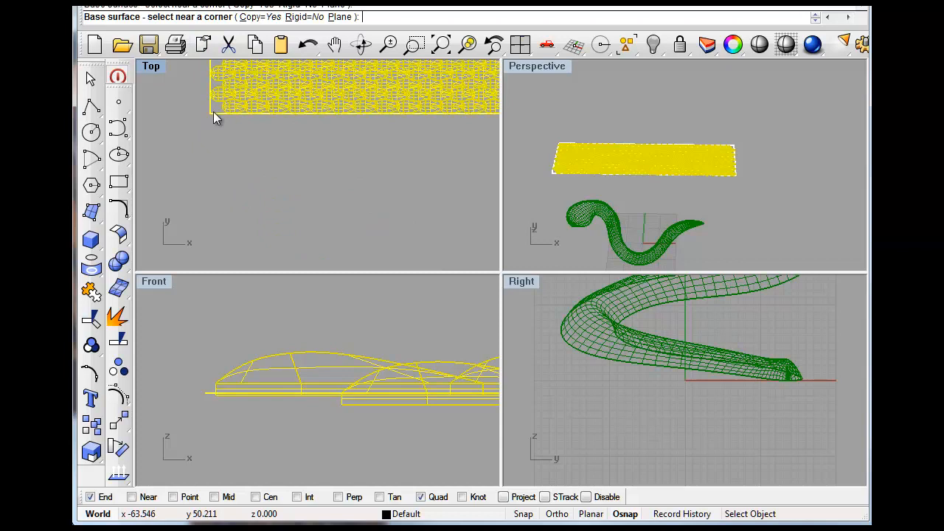
pyautogui.click(214, 114)
pyautogui.scroll(-5, 214, 140)
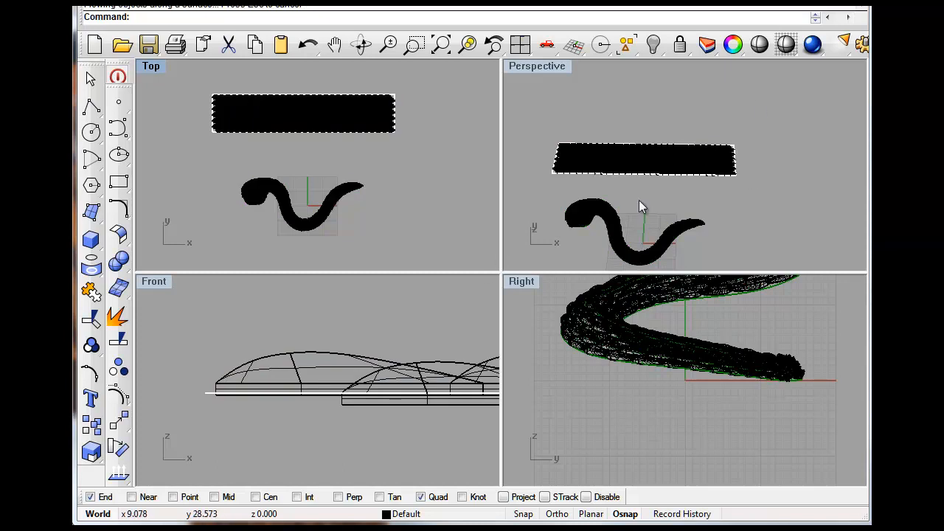
# Hide the flat strip together with its original forms and maximize the Perspective view on the covered tube.
pyautogui.moveTo(183, 72); pyautogui.dragTo(439, 150)
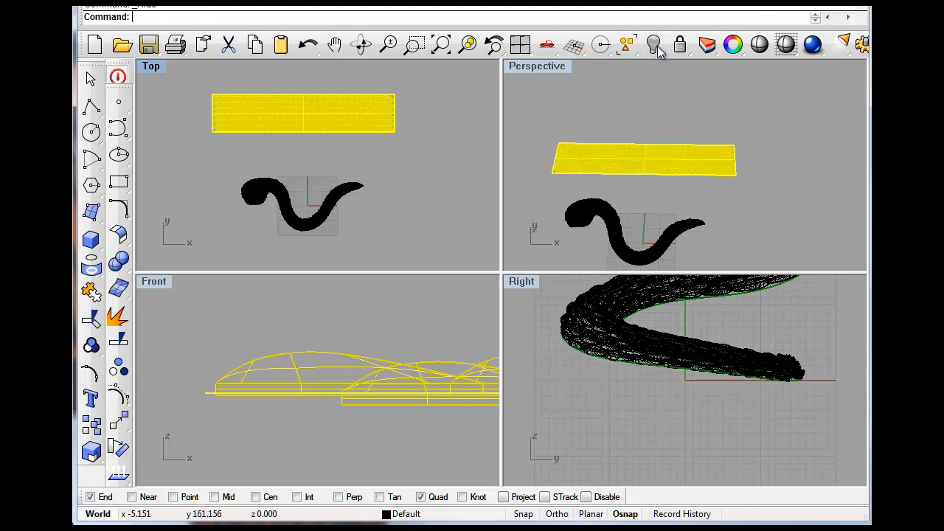
pyautogui.click(655, 46)
pyautogui.doubleClick(541, 66)
pyautogui.moveTo(284, 417); pyautogui.dragTo(296, 295, button='right')
pyautogui.scroll(7, 383, 206)
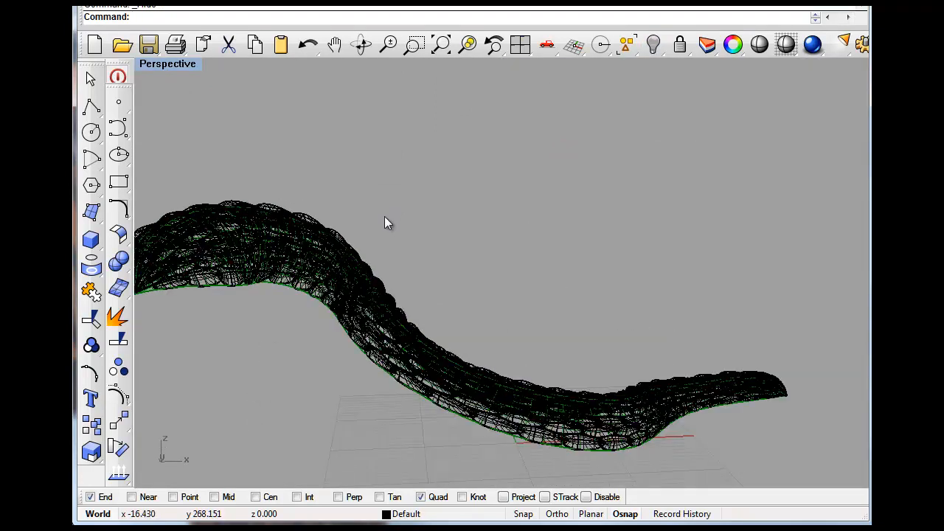
# Set the Perspective view to tsShiny display and start a Shade preview of the covered tube without wires.
pyautogui.scroll(-4, 385, 221)
pyautogui.click(169, 65)
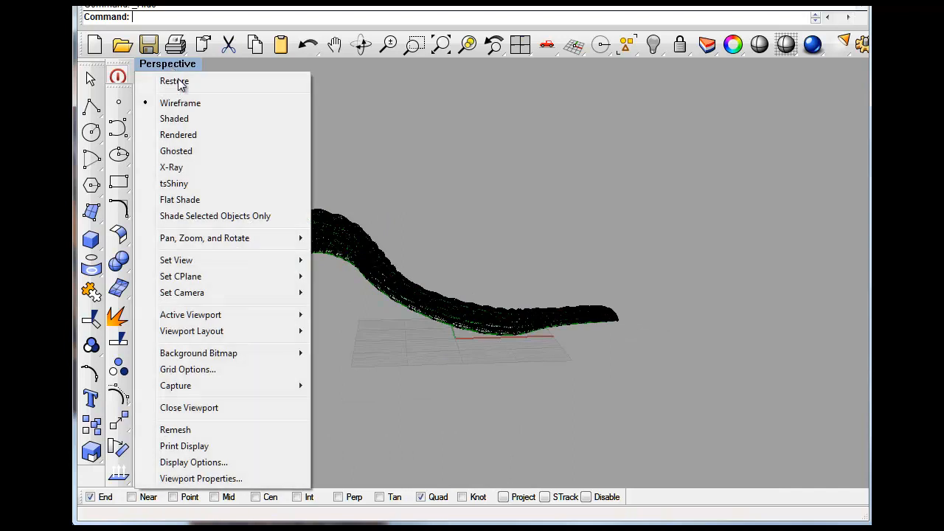
pyautogui.click(189, 124)
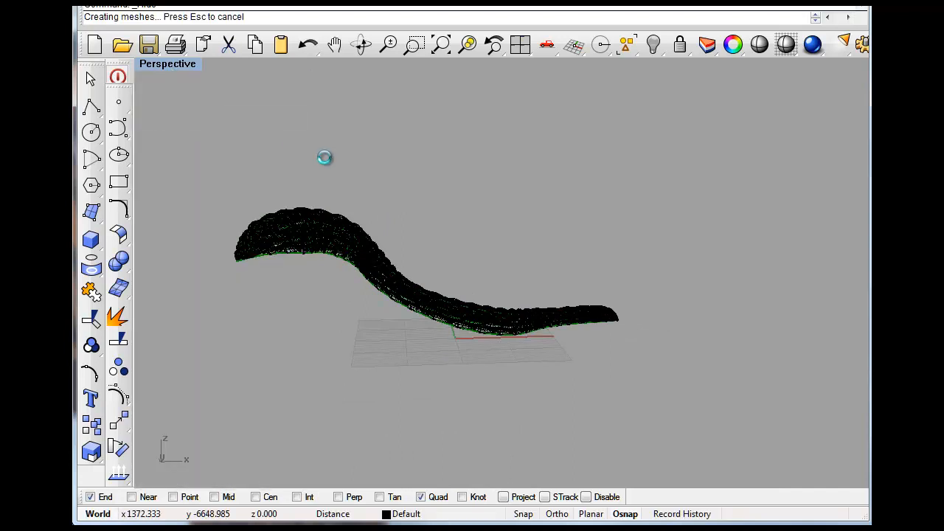
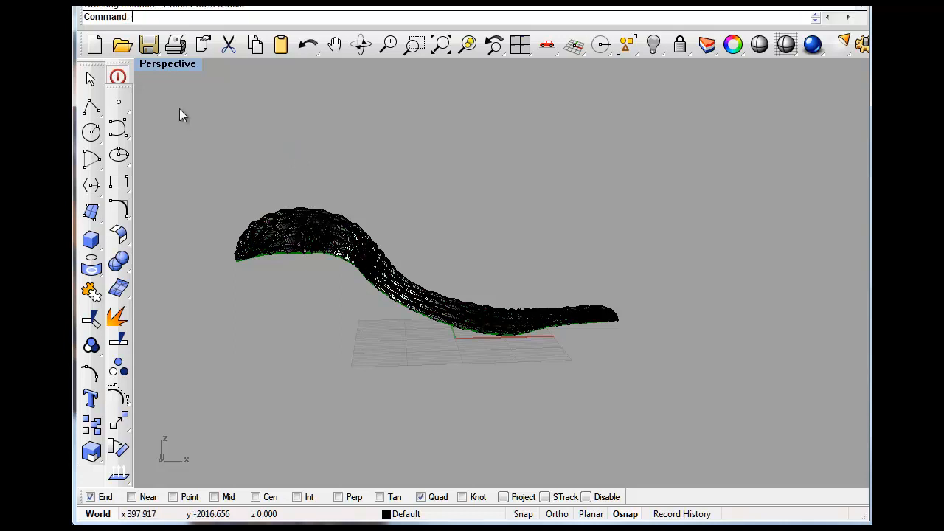
pyautogui.click(167, 63)
pyautogui.click(197, 184)
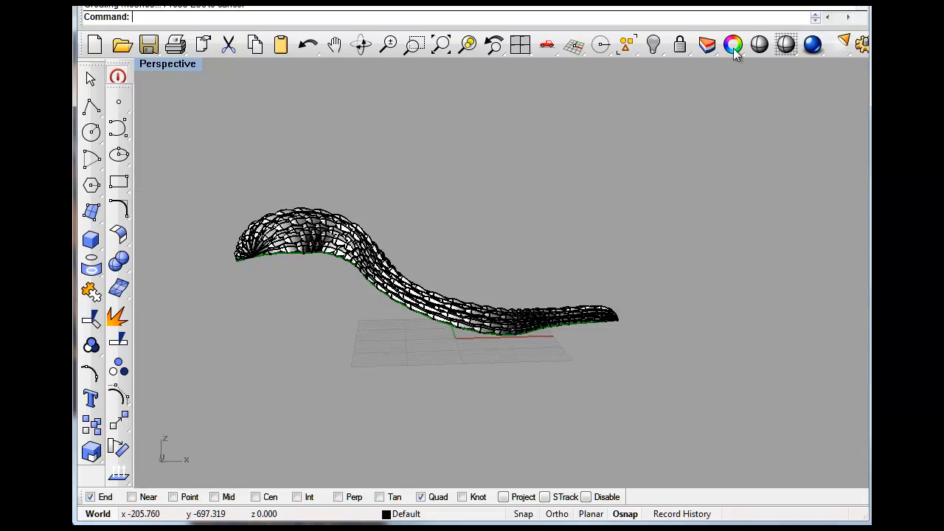
pyautogui.click(759, 44)
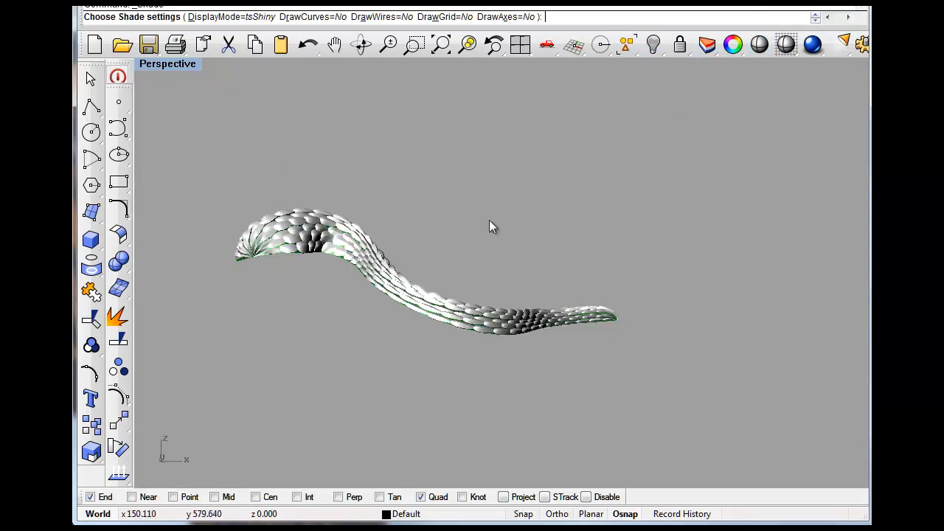
# Examine the shaded forms along the tube from several angles, from the thick end to the tapering tip.
pyautogui.moveTo(426, 190)
pyautogui.mouseDown(button='right')
pyautogui.moveTo(438, 259)
pyautogui.moveTo(352, 283)
pyautogui.moveTo(303, 261)
pyautogui.moveTo(245, 327)
pyautogui.moveTo(249, 313)
pyautogui.mouseUp(button='right')
pyautogui.scroll(3, 191, 304)
pyautogui.scroll(-2, 212, 306)
pyautogui.scroll(-3, 223, 317)
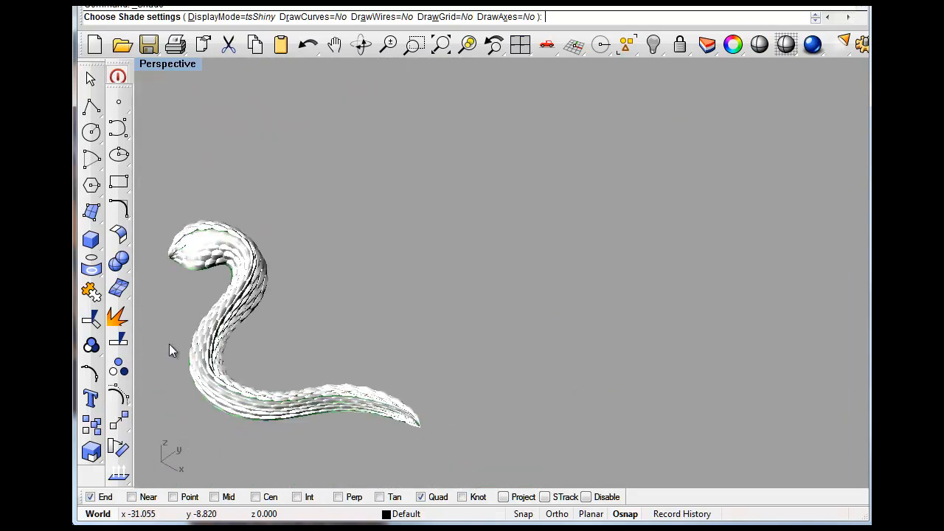
pyautogui.scroll(3, 203, 348)
pyautogui.moveTo(238, 325); pyautogui.dragTo(438, 391, button='right')
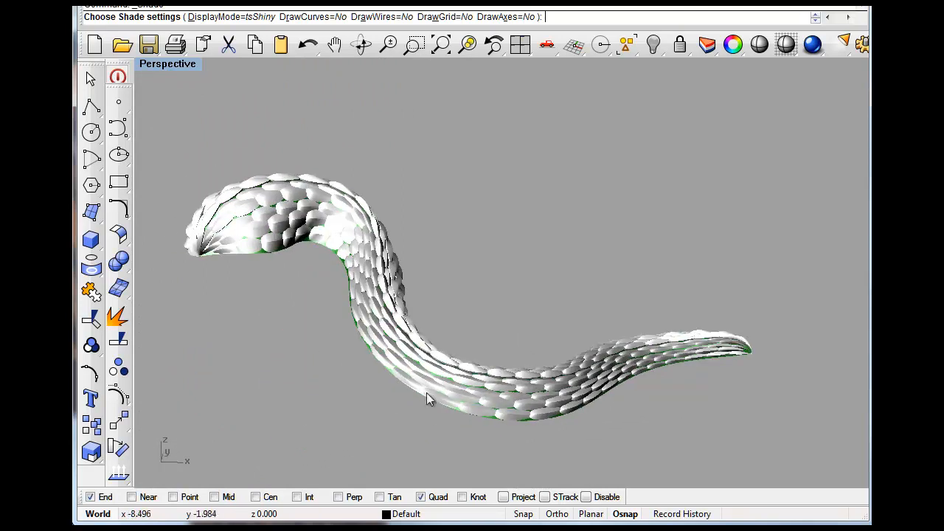
pyautogui.scroll(4, 407, 369)
pyautogui.scroll(-4, 408, 367)
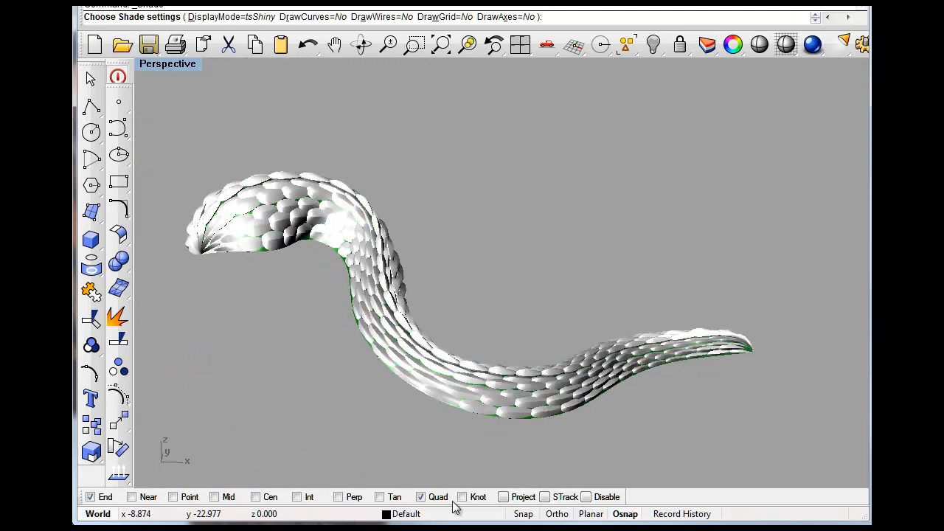
# Turn off Layer 04 to hide the tube surface and zoom the Perspective view to the extents of the remaining forms.
pyautogui.click(402, 514)
pyautogui.click(390, 514)
pyautogui.click(363, 472)
pyautogui.moveTo(555, 260); pyautogui.dragTo(449, 280, button='right')
pyautogui.click(439, 46)
pyautogui.moveTo(460, 121)
pyautogui.mouseDown(button='right')
pyautogui.moveTo(582, 287)
pyautogui.moveTo(483, 371)
pyautogui.moveTo(423, 316)
pyautogui.moveTo(427, 190)
pyautogui.moveTo(375, 326)
pyautogui.moveTo(426, 365)
pyautogui.moveTo(662, 379)
pyautogui.moveTo(270, 293)
pyautogui.moveTo(322, 293)
pyautogui.moveTo(278, 244)
pyautogui.moveTo(502, 312)
pyautogui.moveTo(494, 200)
pyautogui.moveTo(499, 265)
pyautogui.moveTo(480, 331)
pyautogui.moveTo(384, 357)
pyautogui.moveTo(246, 327)
pyautogui.moveTo(354, 334)
pyautogui.mouseUp(button='right')
pyautogui.scroll(2, 420, 362)
pyautogui.scroll(-3, 324, 352)
pyautogui.moveTo(460, 341); pyautogui.dragTo(386, 305, button='right')
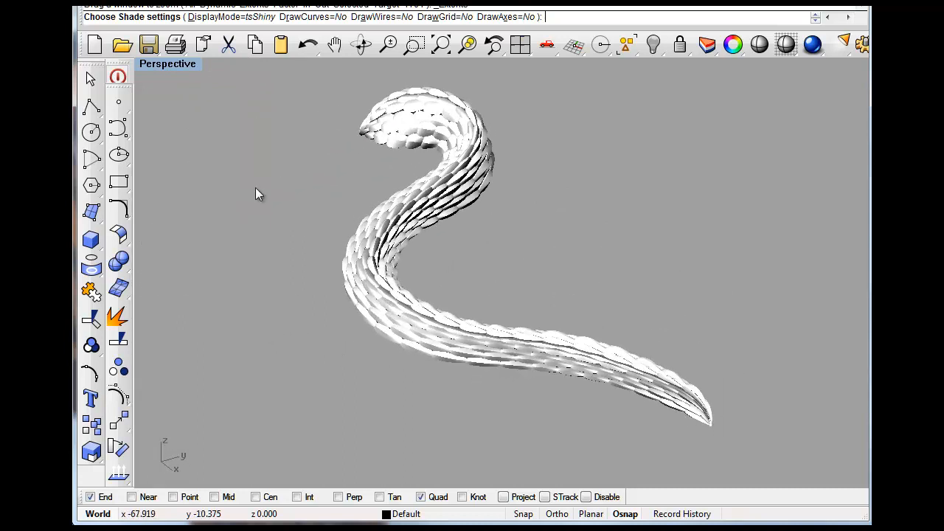
# Try to change the layer of all wrapped forms to Layer 01.
pyautogui.scroll(-2, 278, 174)
pyautogui.moveTo(246, 76); pyautogui.dragTo(640, 369)
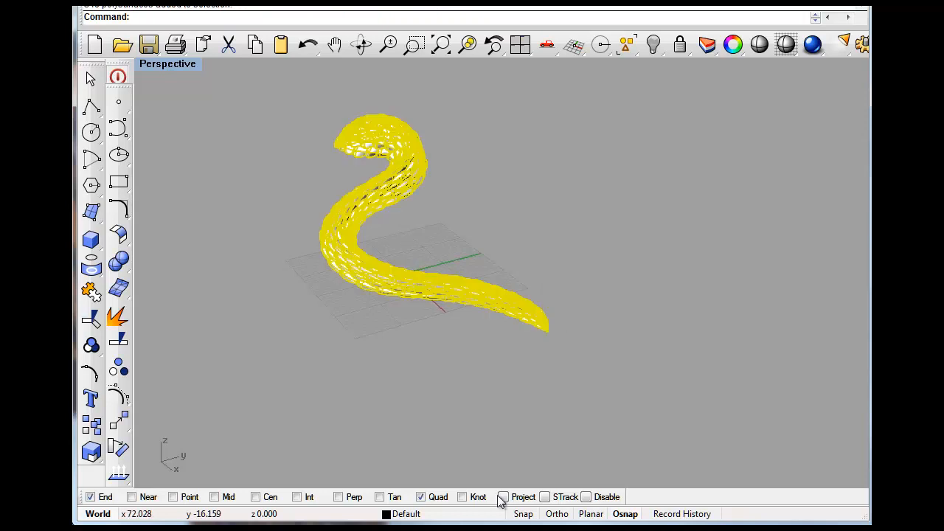
pyautogui.click(405, 517)
pyautogui.click(405, 515)
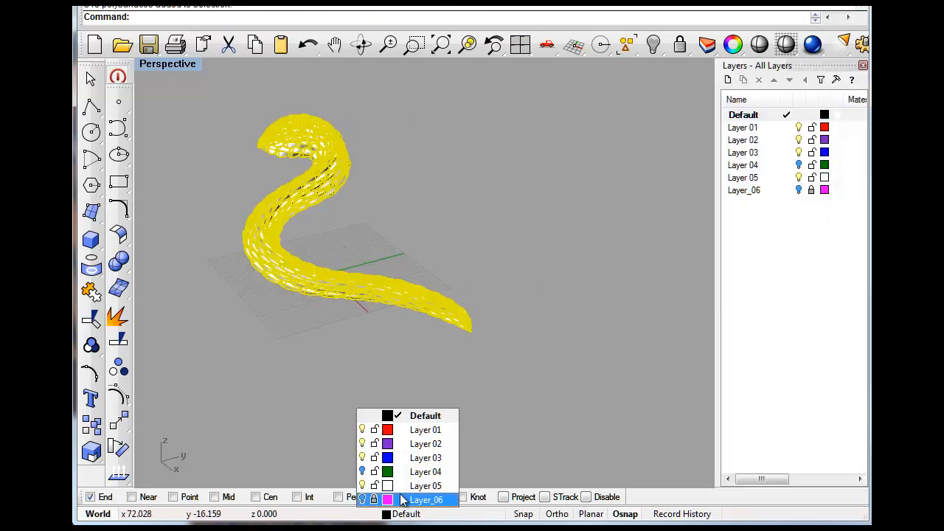
pyautogui.rightClick(405, 476)
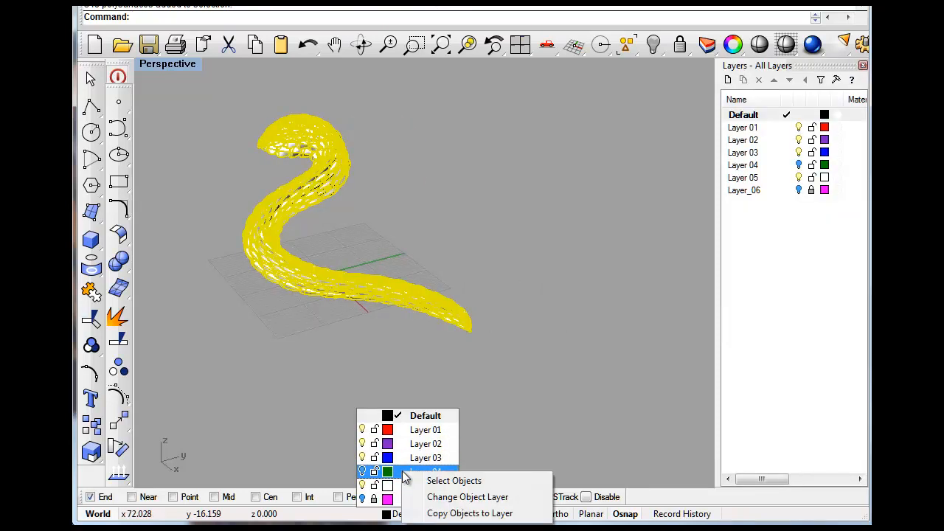
pyautogui.click(404, 435)
pyautogui.rightClick(402, 427)
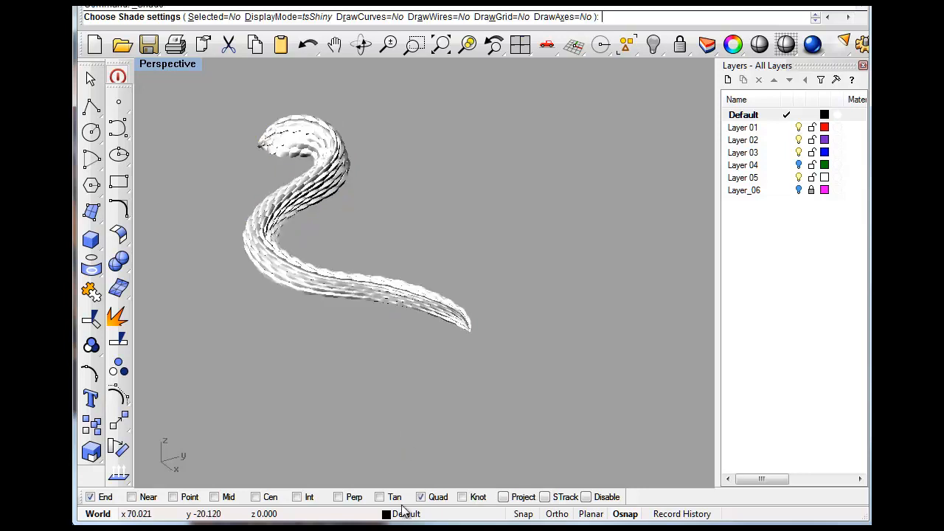
pyautogui.click(404, 513)
pyautogui.rightClick(399, 436)
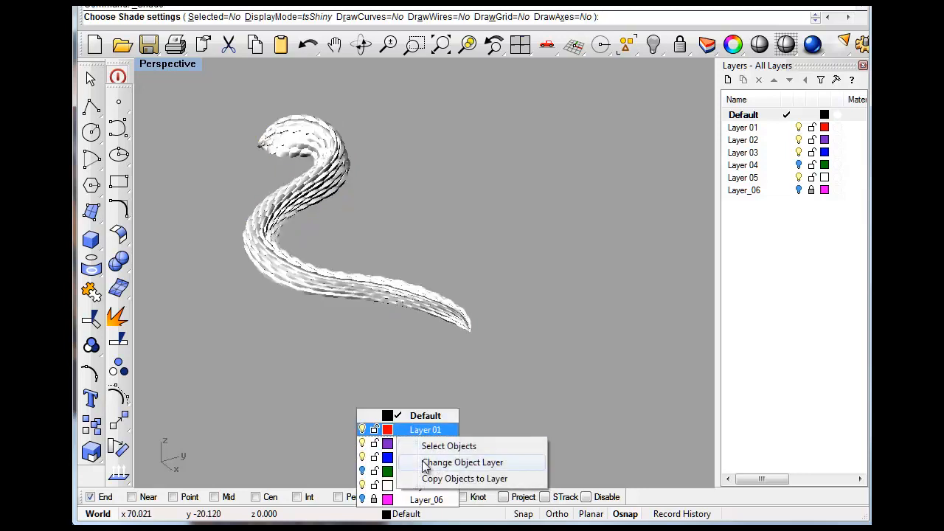
pyautogui.click(423, 461)
pyautogui.rightClick(404, 392)
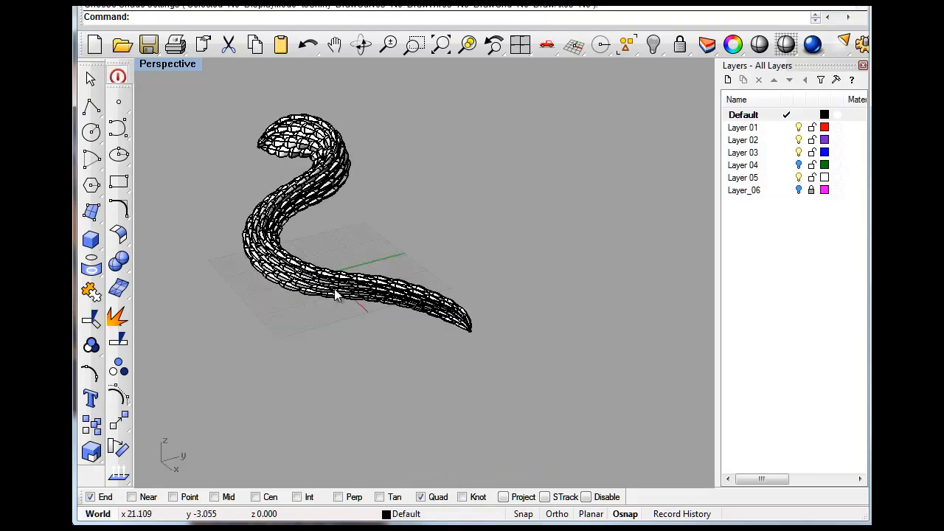
# Reselect all the wrapped forms, move them to Layer 01 and clear the selection.
pyautogui.click(157, 85)
pyautogui.click(197, 190)
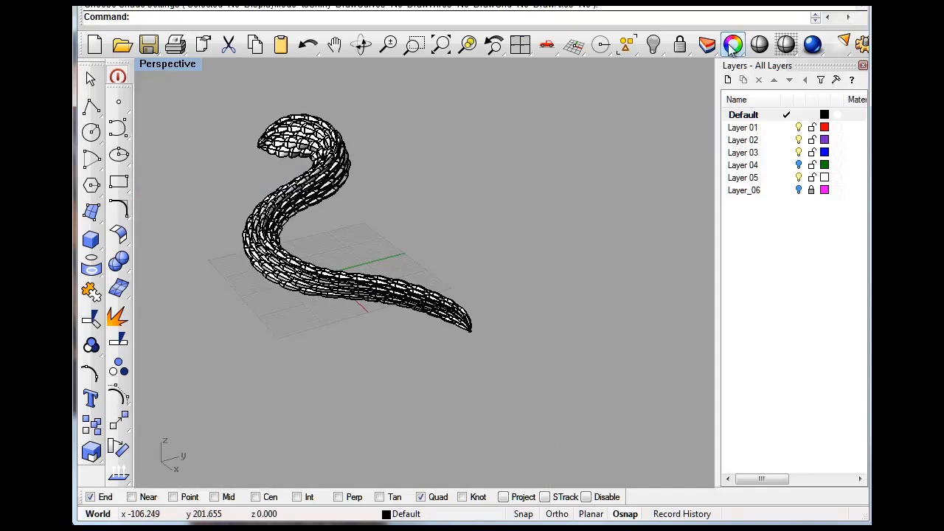
pyautogui.click(786, 46)
pyautogui.moveTo(217, 96); pyautogui.dragTo(532, 369)
pyautogui.click(403, 514)
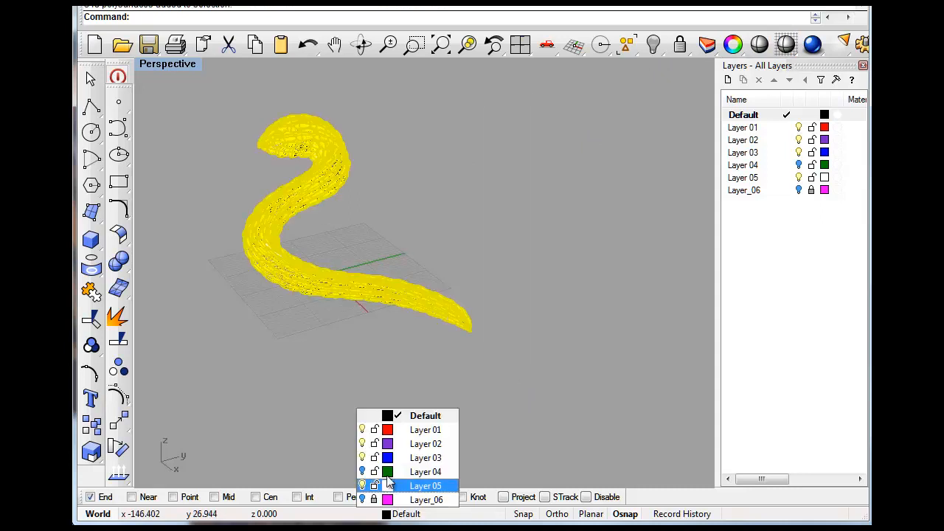
pyautogui.rightClick(397, 438)
pyautogui.click(444, 458)
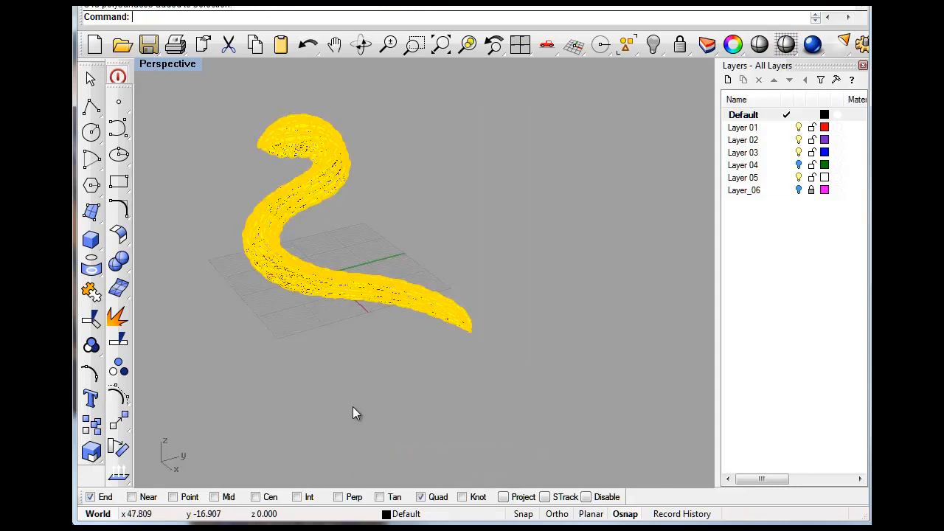
pyautogui.press('Escape')
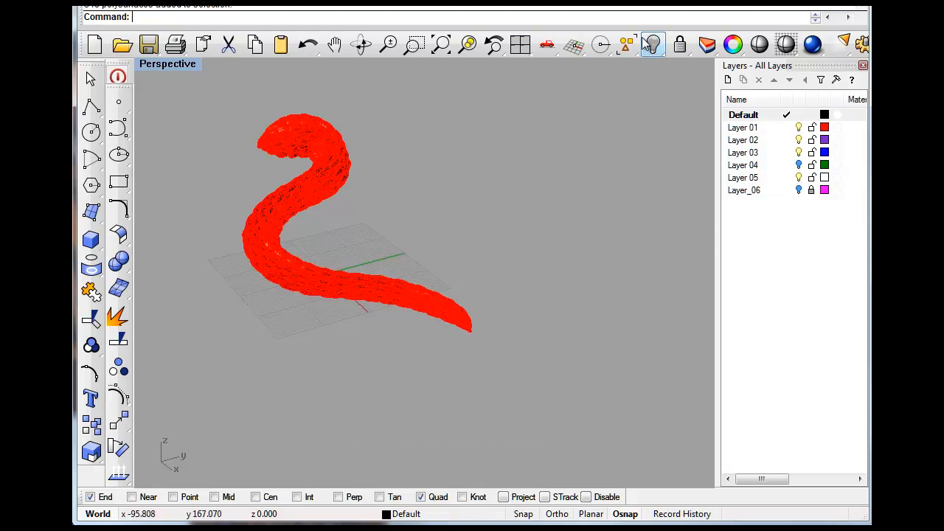
# Preview the red forms with Shade and examine the staggered scale pattern up close and along the whole body.
pyautogui.click(759, 44)
pyautogui.moveTo(351, 242); pyautogui.dragTo(181, 277, button='right')
pyautogui.scroll(5, 170, 294)
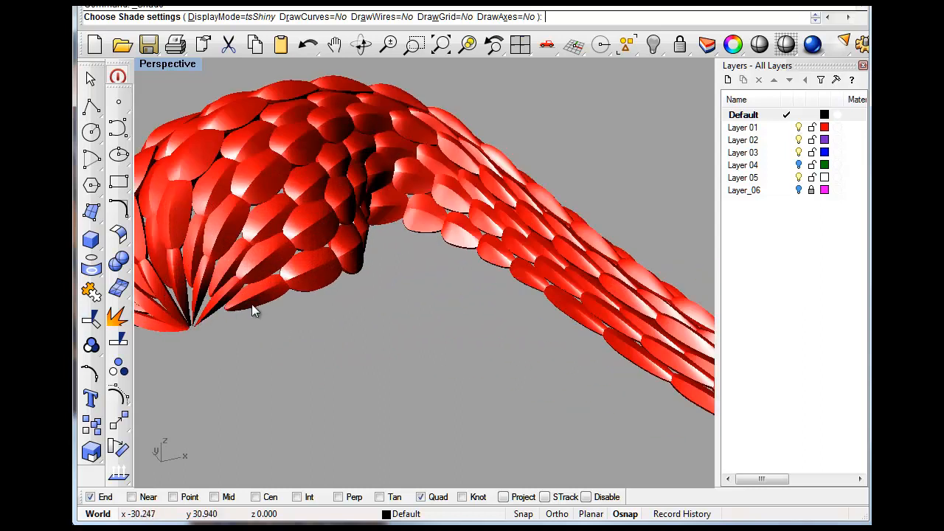
pyautogui.scroll(-5, 207, 329)
pyautogui.moveTo(437, 314); pyautogui.dragTo(402, 361, button='right')
pyautogui.scroll(5, 268, 365)
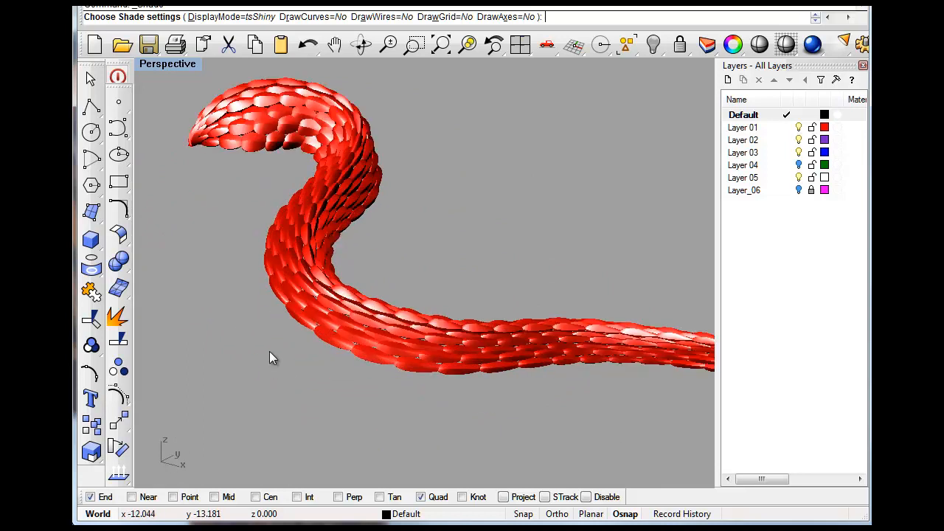
pyautogui.scroll(-4, 276, 223)
pyautogui.moveTo(273, 220); pyautogui.dragTo(253, 227, button='right')
pyautogui.scroll(5, 268, 290)
pyautogui.scroll(-7, 279, 302)
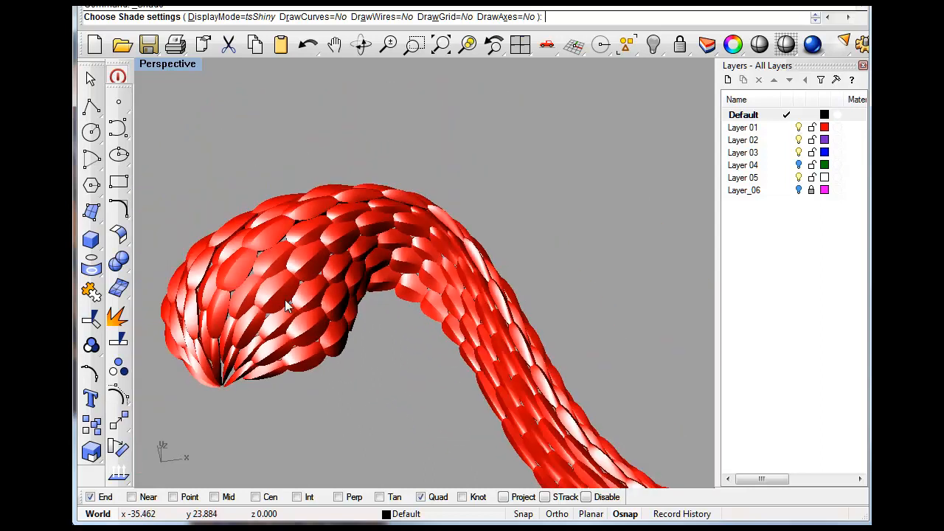
pyautogui.scroll(-5, 444, 387)
pyautogui.scroll(5, 612, 427)
pyautogui.moveTo(606, 424); pyautogui.dragTo(596, 408, button='right')
pyautogui.scroll(-5, 387, 374)
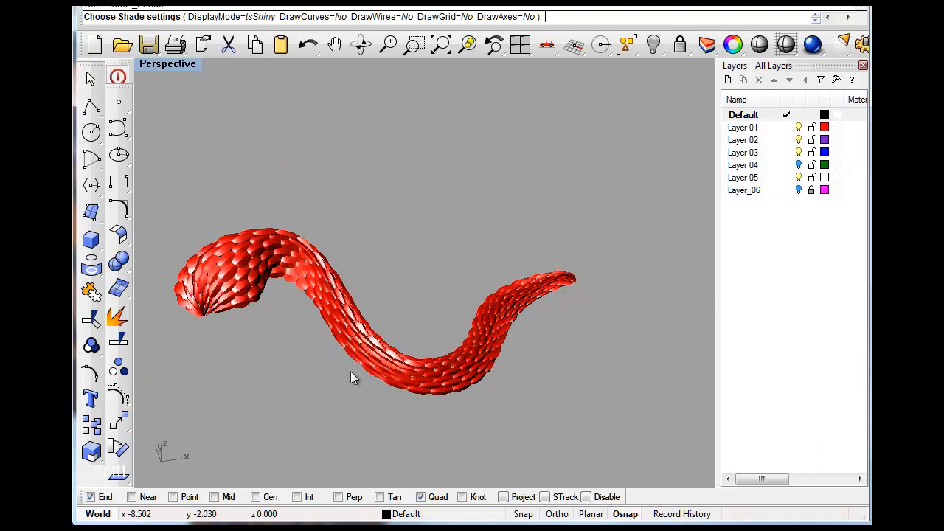
pyautogui.scroll(3, 215, 349)
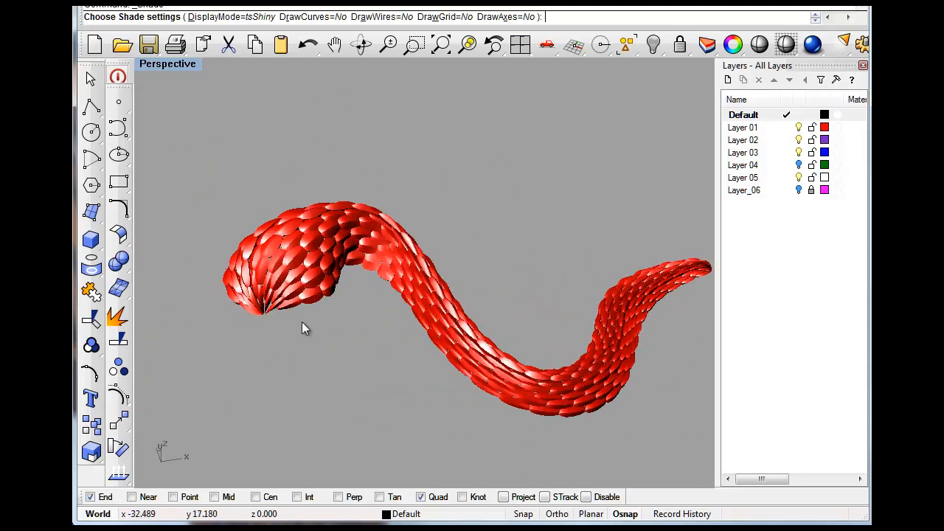
pyautogui.scroll(-3, 317, 325)
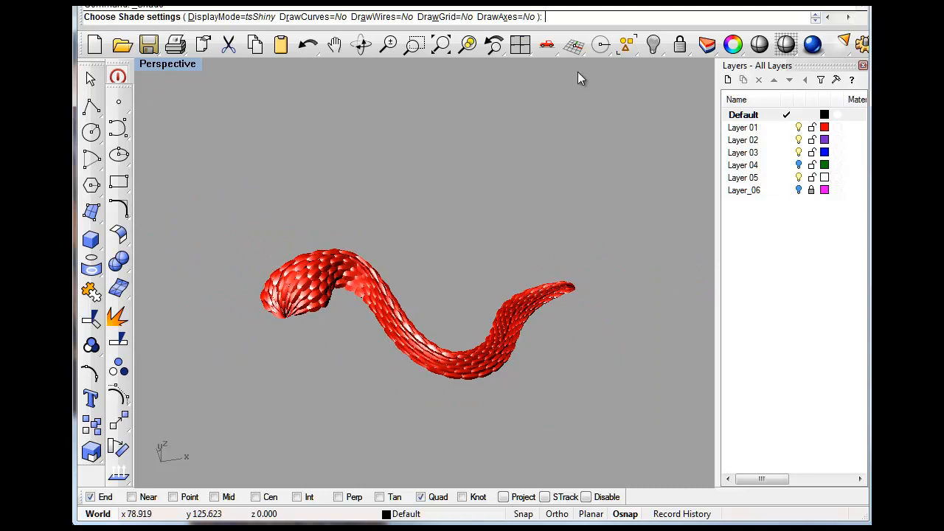
# Show the hidden objects to select the flat surface beneath the array of egg-shaped forms, and undo the unhiding.
pyautogui.click(652, 45)
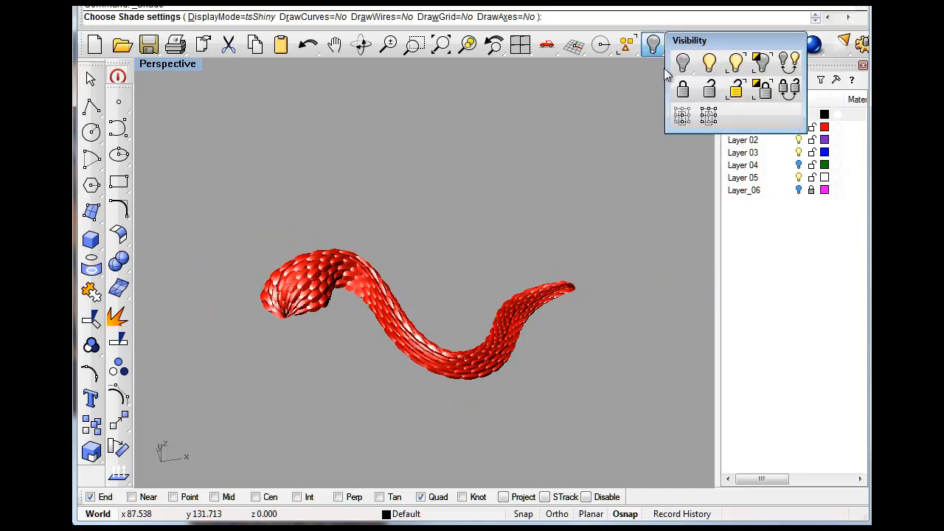
pyautogui.click(711, 65)
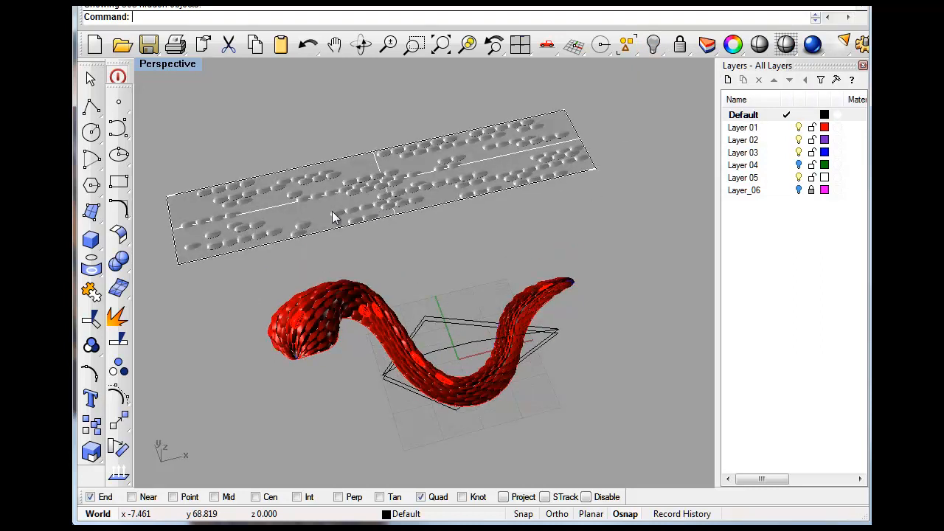
pyautogui.click(179, 263)
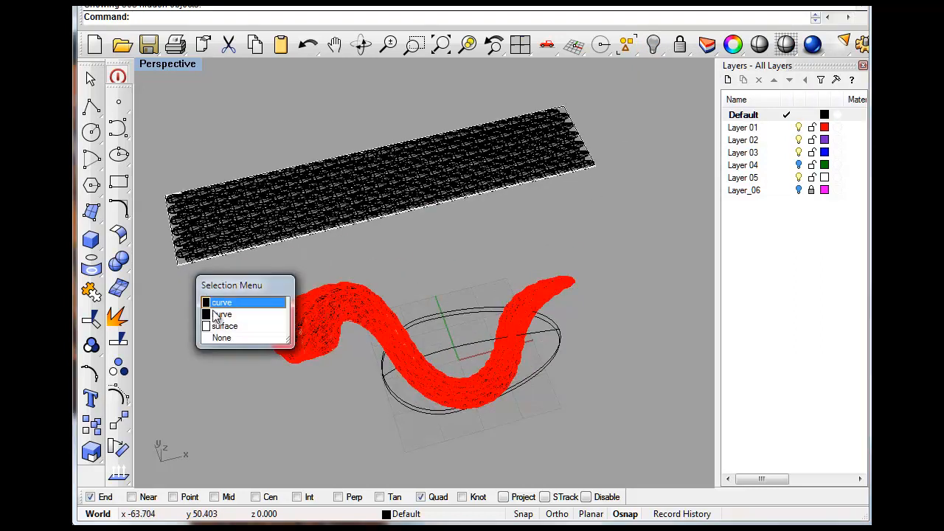
pyautogui.click(224, 327)
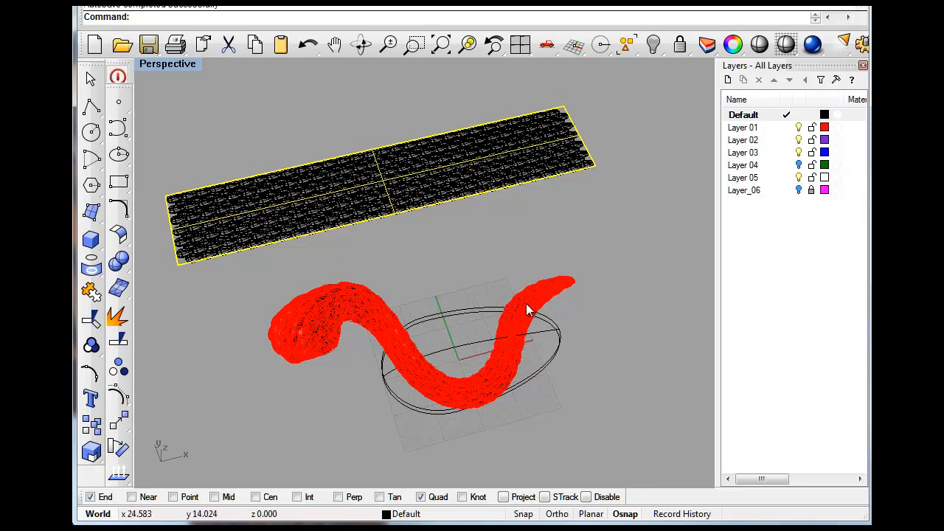
pyautogui.click(309, 45)
# Preview the wrapped red forms with Shade and view the curved body from a different angle.
pyautogui.moveTo(340, 234); pyautogui.dragTo(334, 310, button='right')
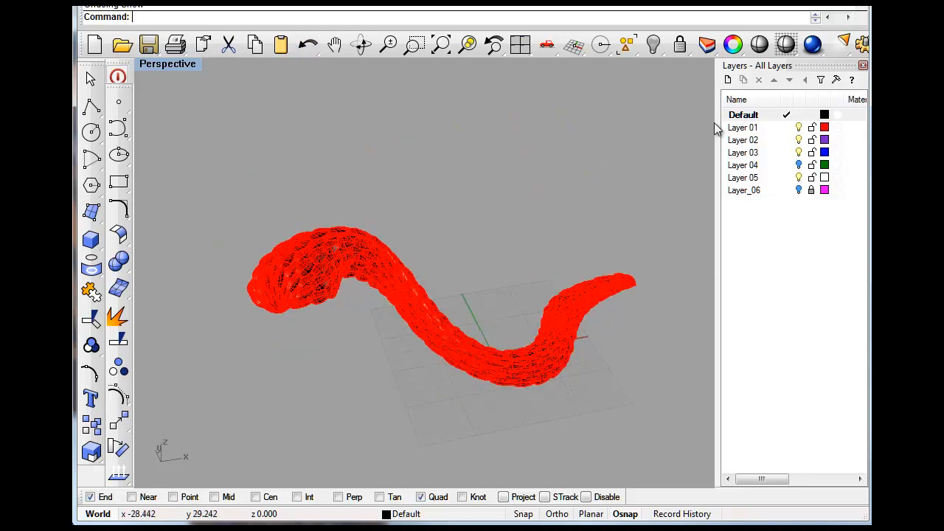
pyautogui.click(759, 46)
pyautogui.moveTo(274, 244); pyautogui.dragTo(341, 326, button='right')
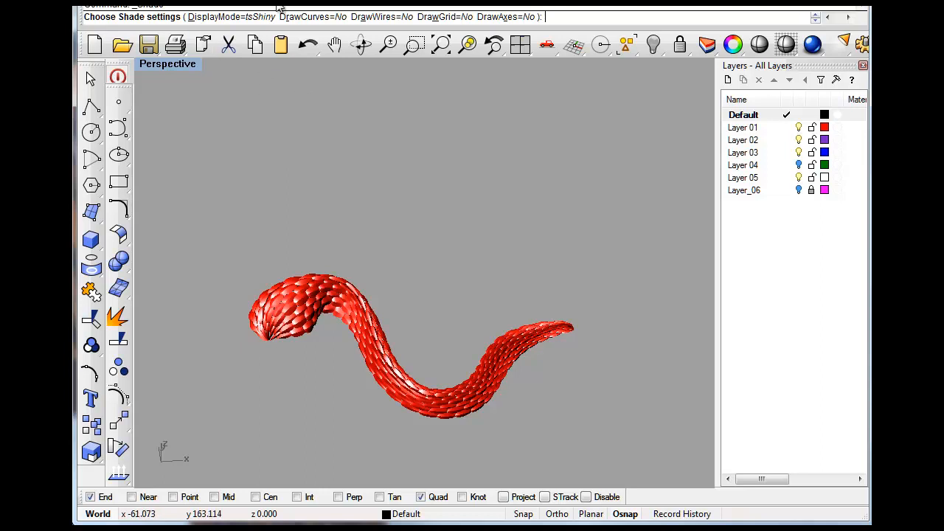
pyautogui.click(170, 2)
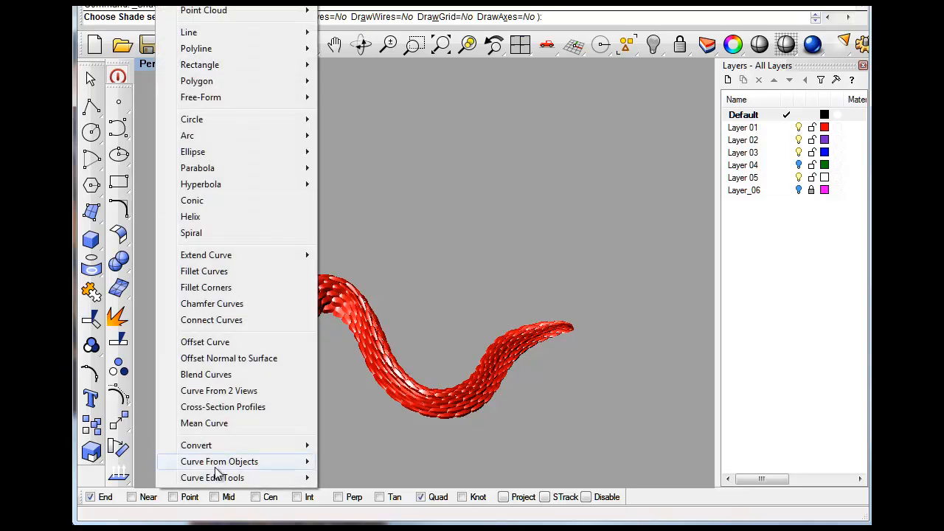
pyautogui.moveTo(219, 463)
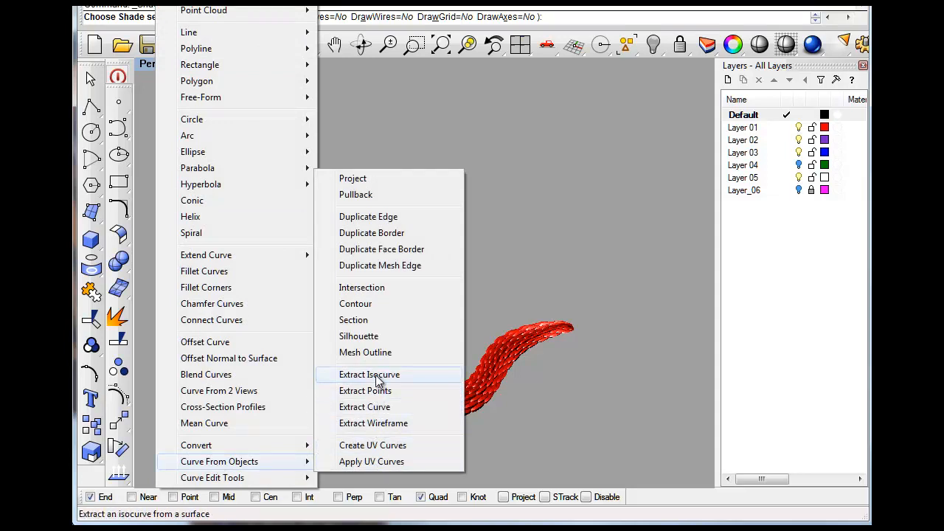
pyautogui.click(522, 279)
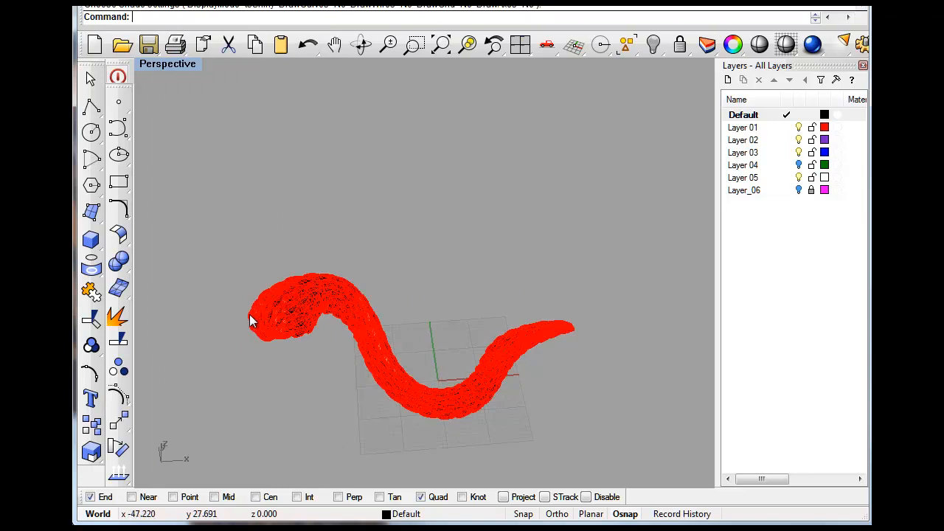
# Shade the wrapped forms again and examine the overlapping scales from the rounded end to the thin tail.
pyautogui.click(760, 45)
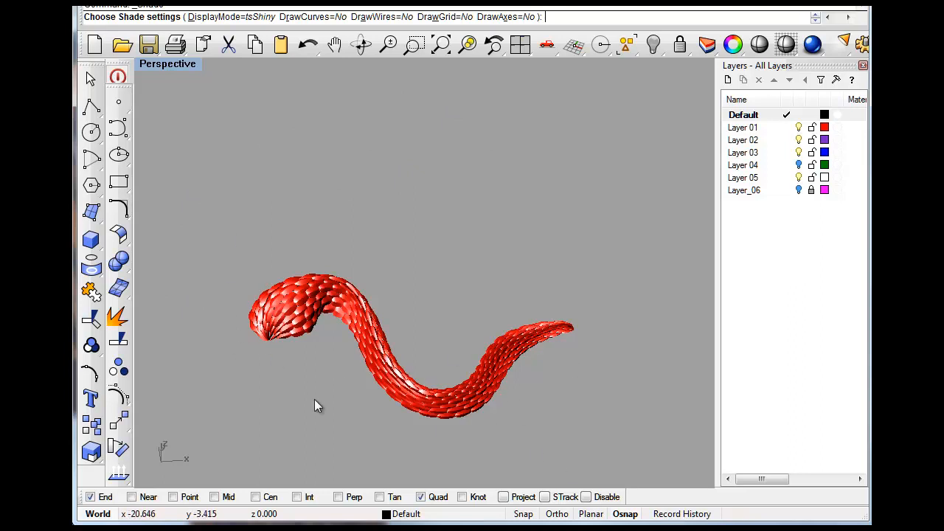
pyautogui.scroll(2, 247, 420)
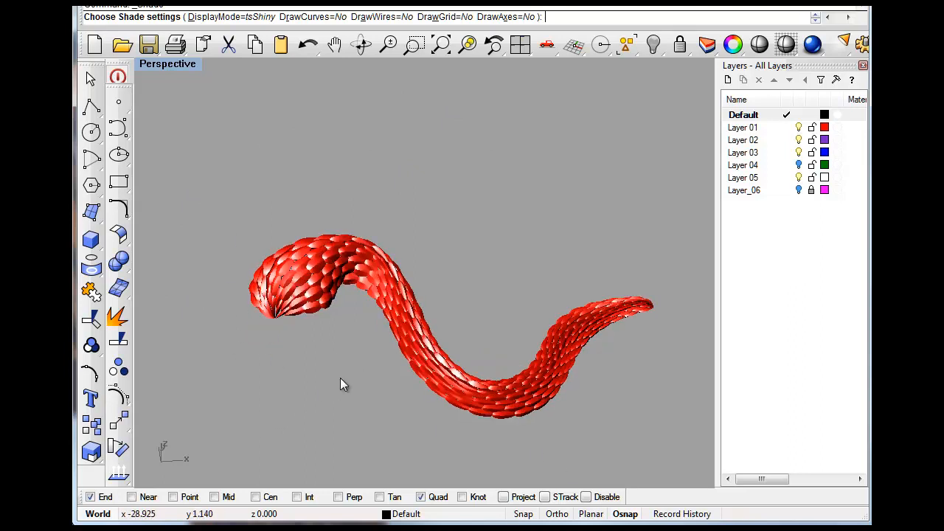
pyautogui.scroll(-1, 340, 380)
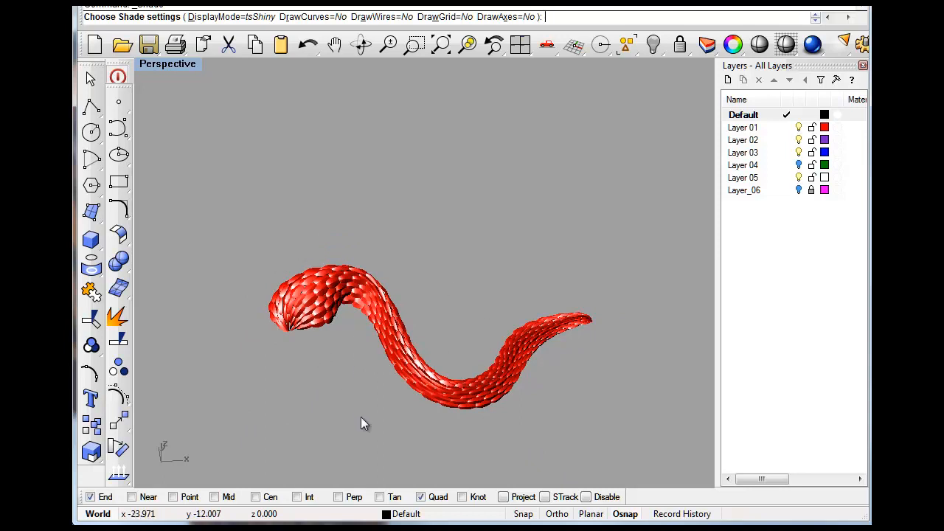
pyautogui.moveTo(343, 407); pyautogui.dragTo(390, 371, button='right')
pyautogui.scroll(2, 427, 438)
pyautogui.scroll(2, 516, 442)
pyautogui.scroll(-2, 359, 390)
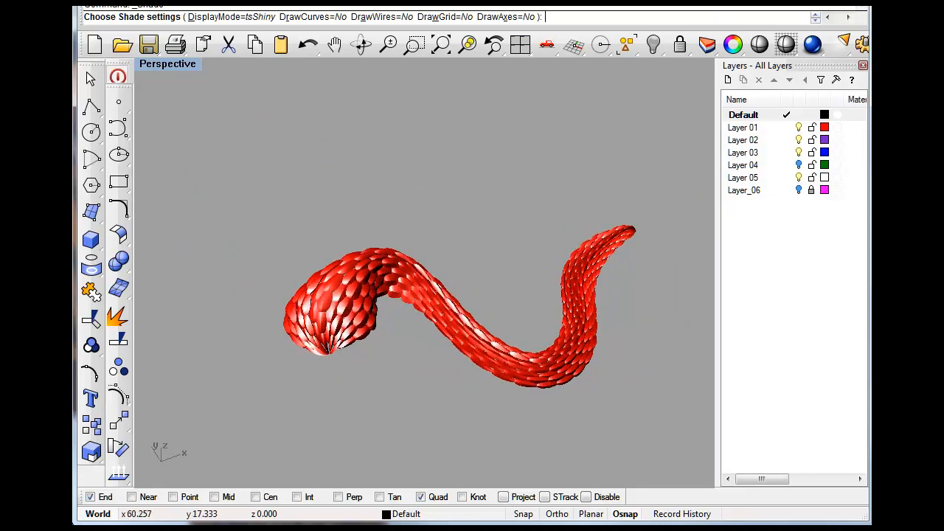